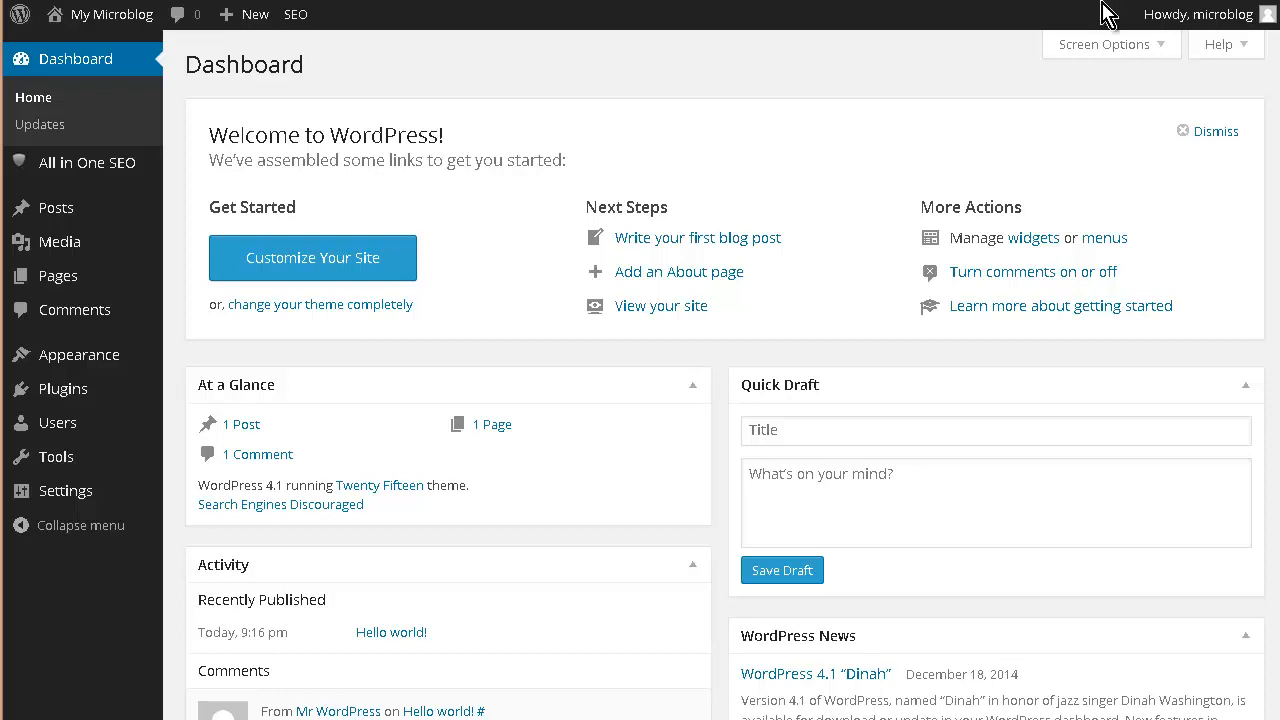
- Look over the live microblog front page, then return to the admin dashboard
mouse_move(97, 24)
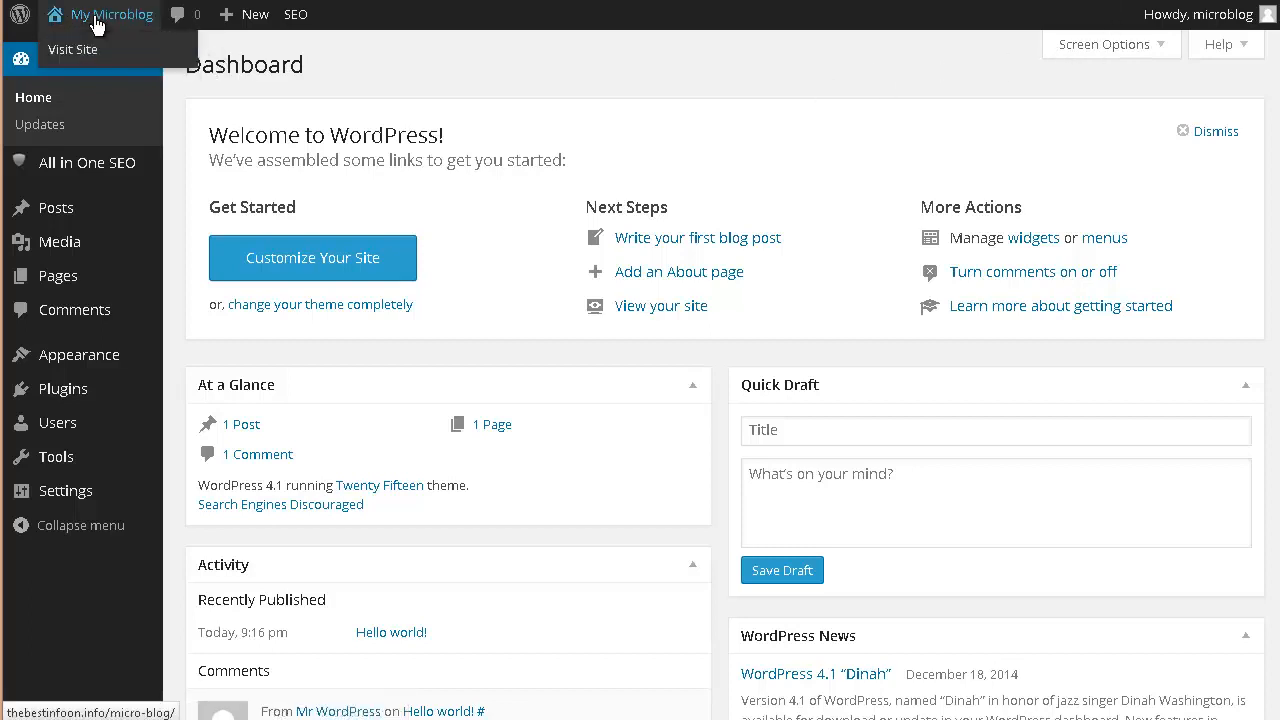
click(609, 330)
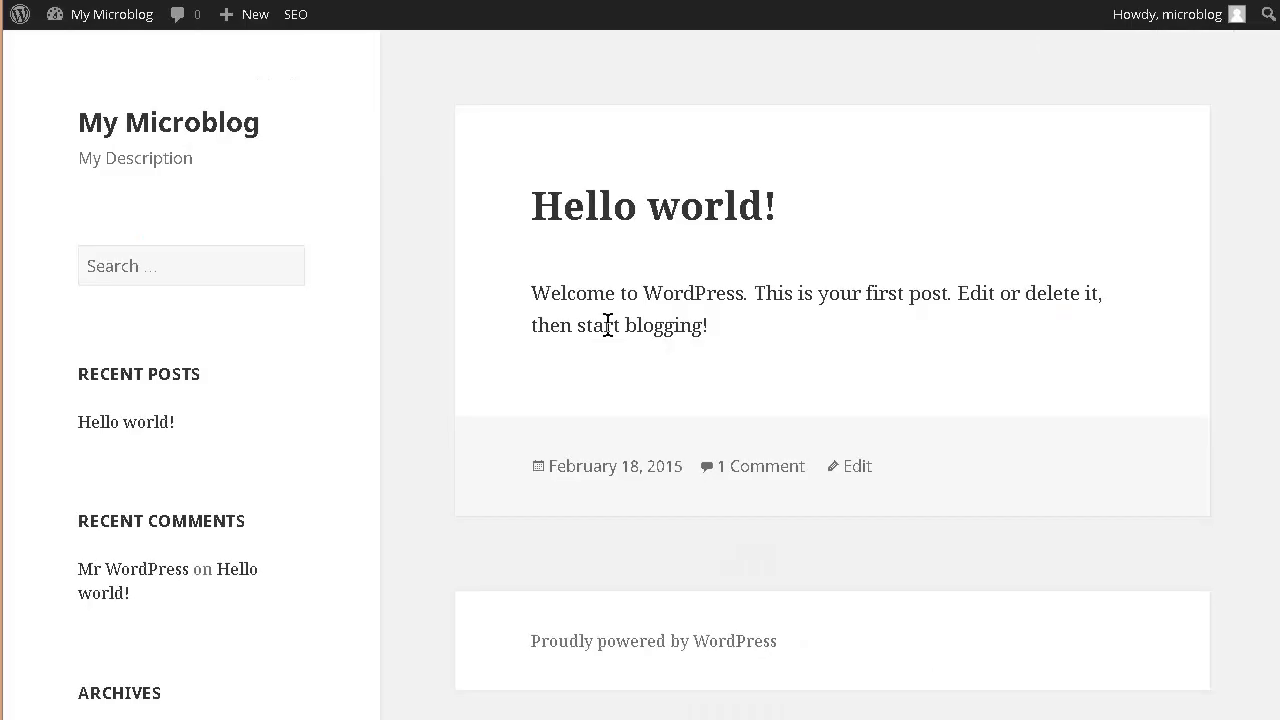
scroll(686, 523, down, 5)
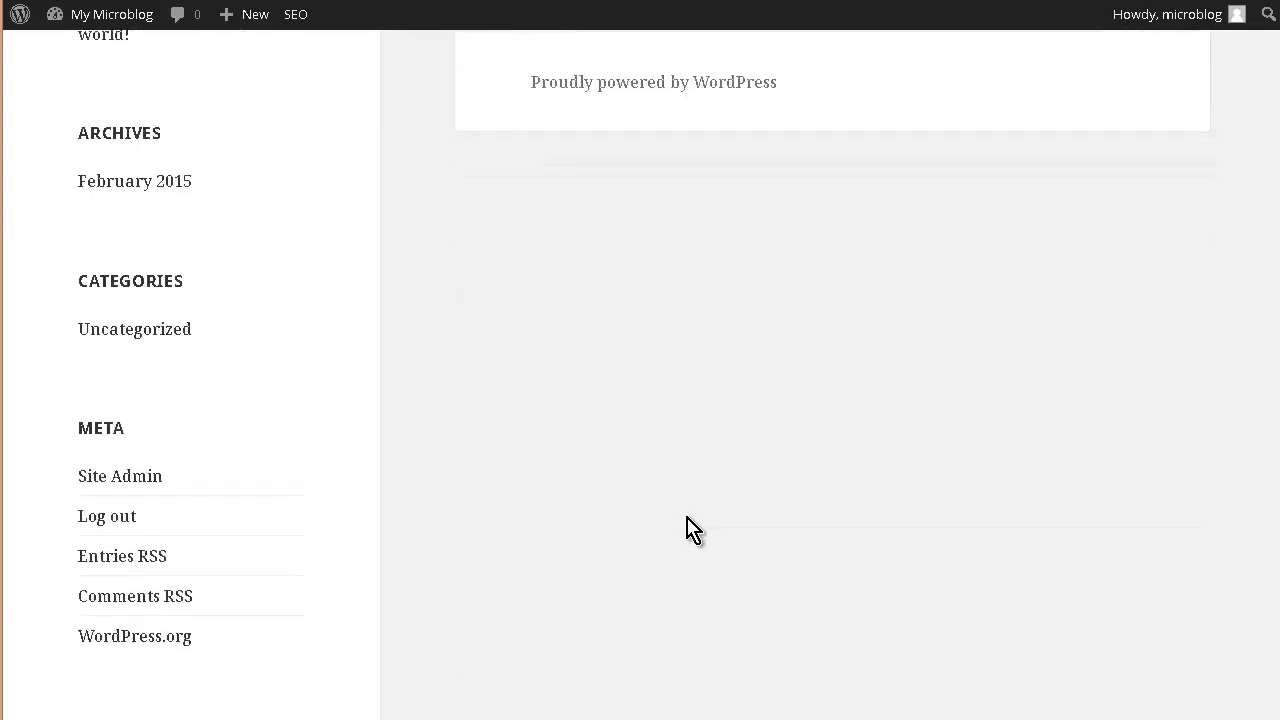
scroll(689, 529, up, 6)
mouse_move(112, 15)
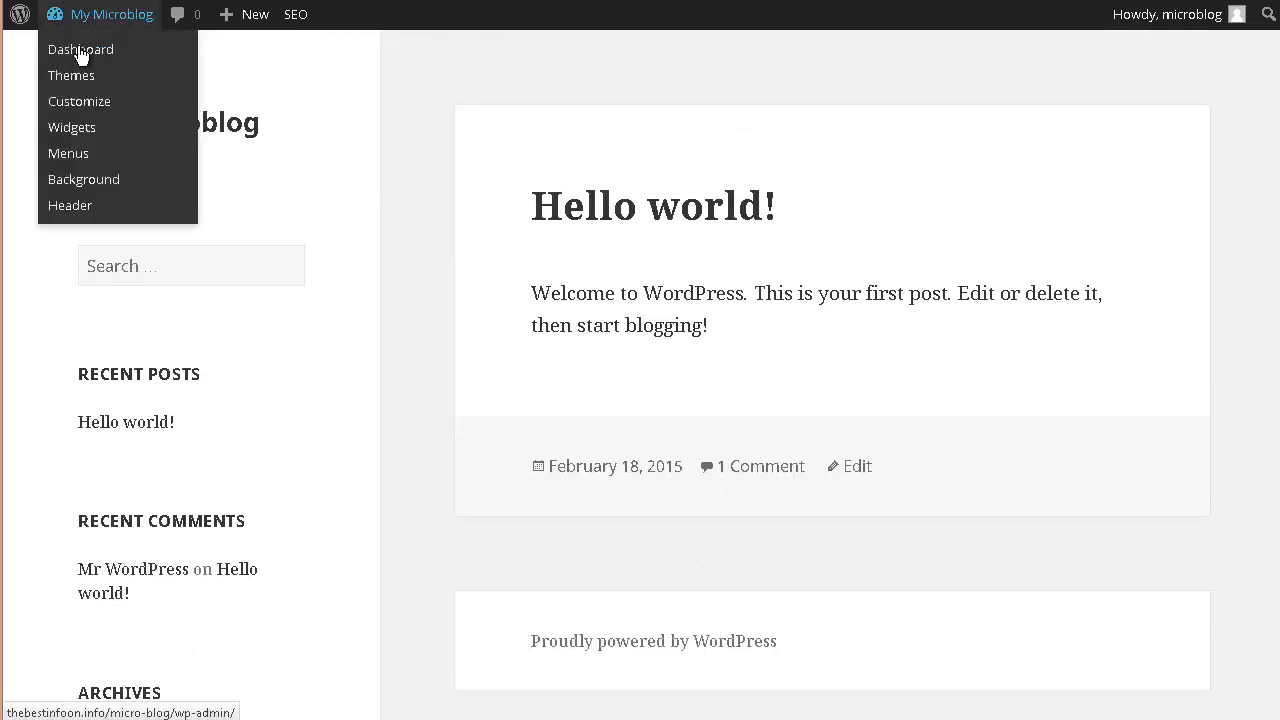
click(81, 50)
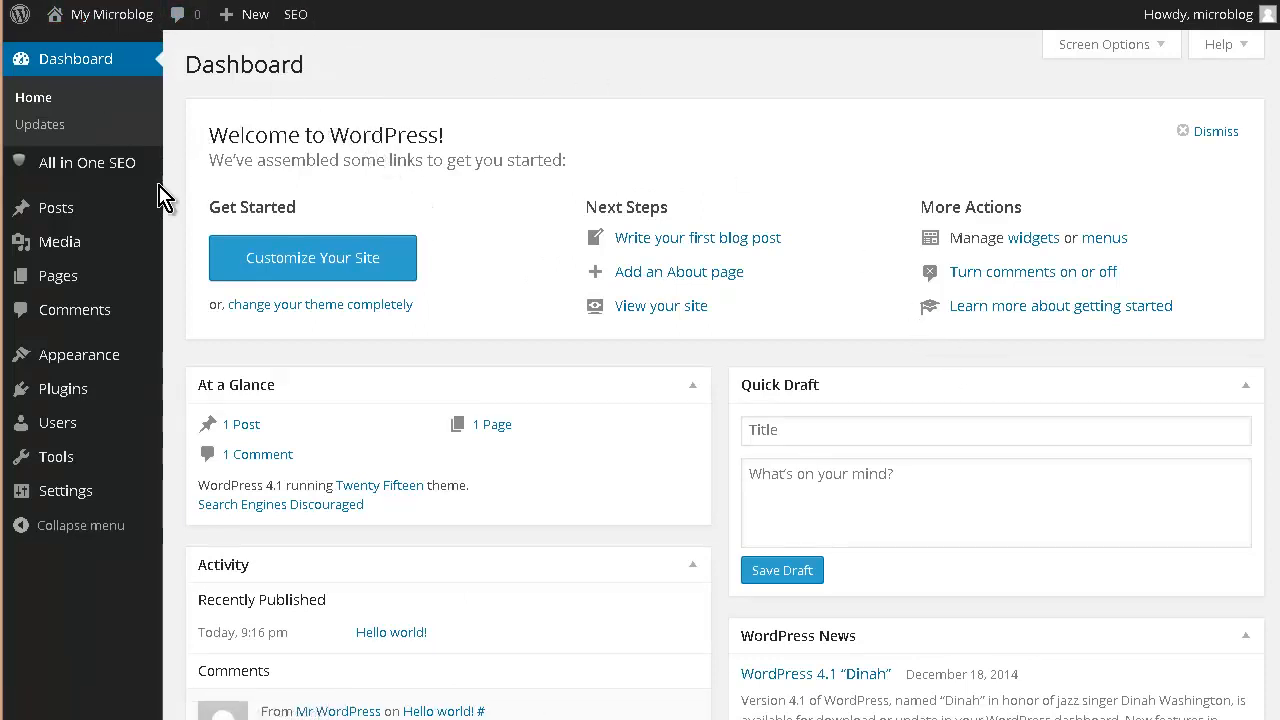
- Move the default 'Hello world!' post to the Trash
mouse_move(36, 215)
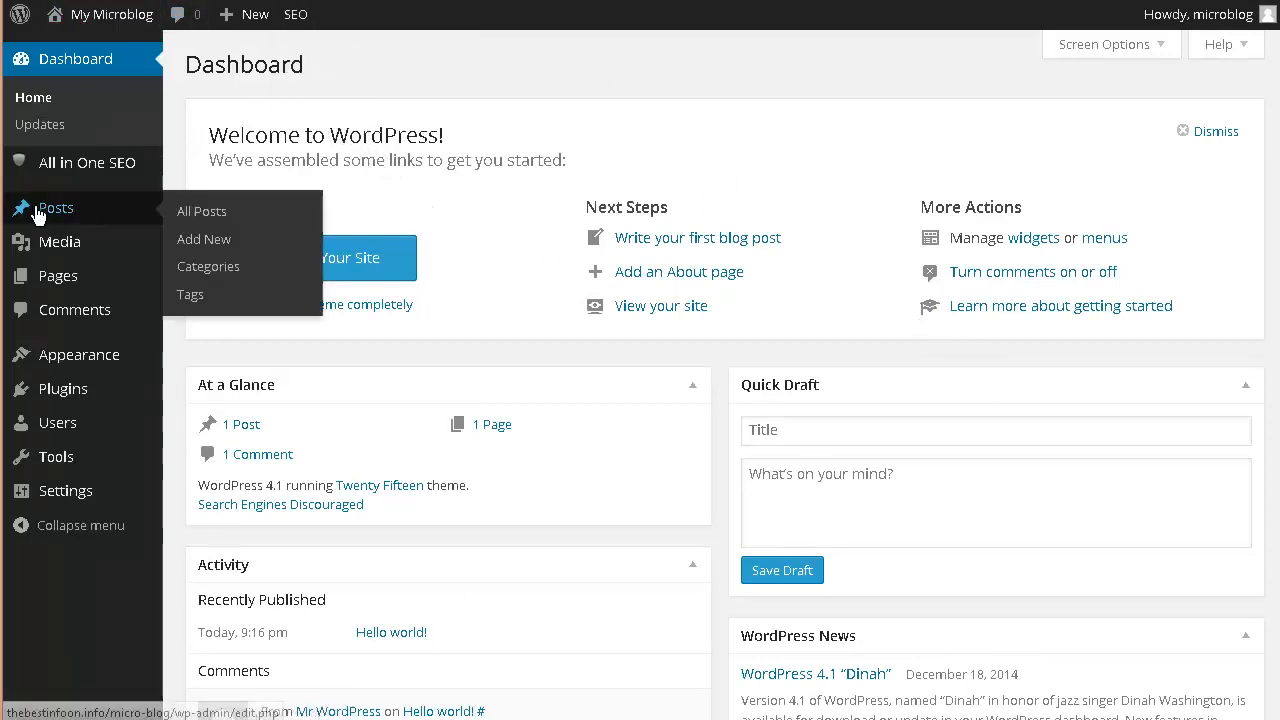
click(626, 316)
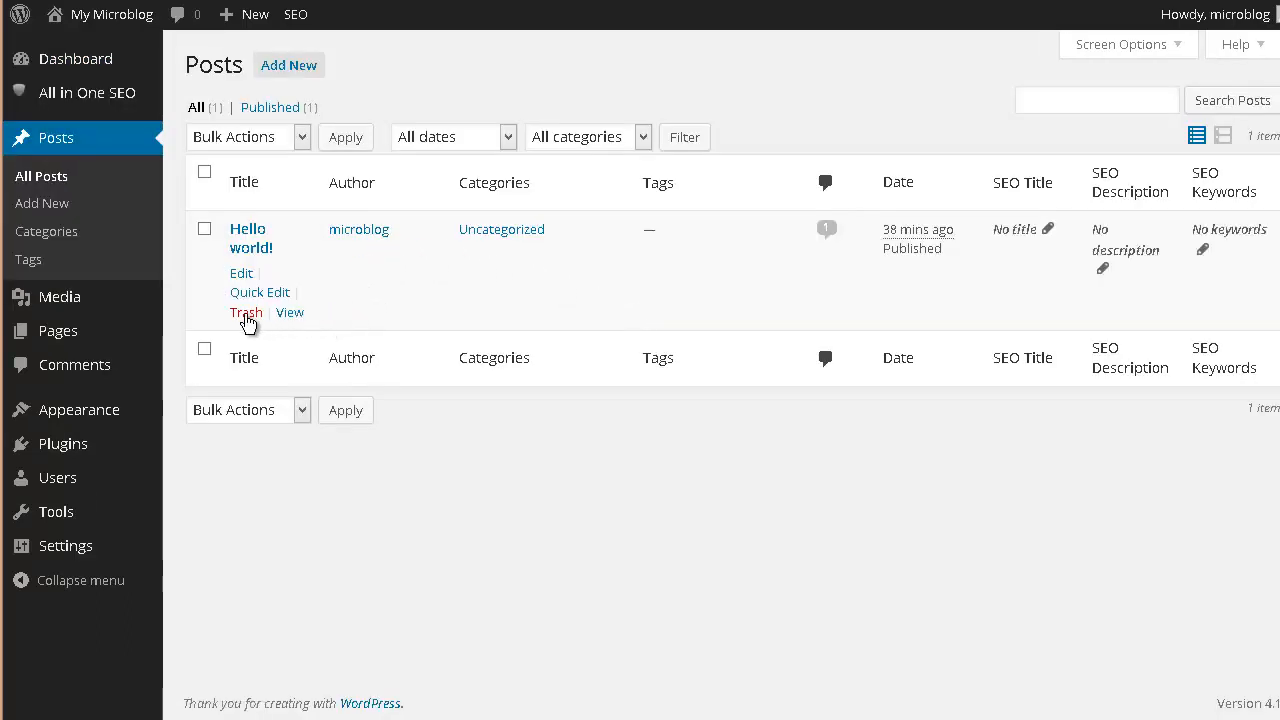
click(246, 312)
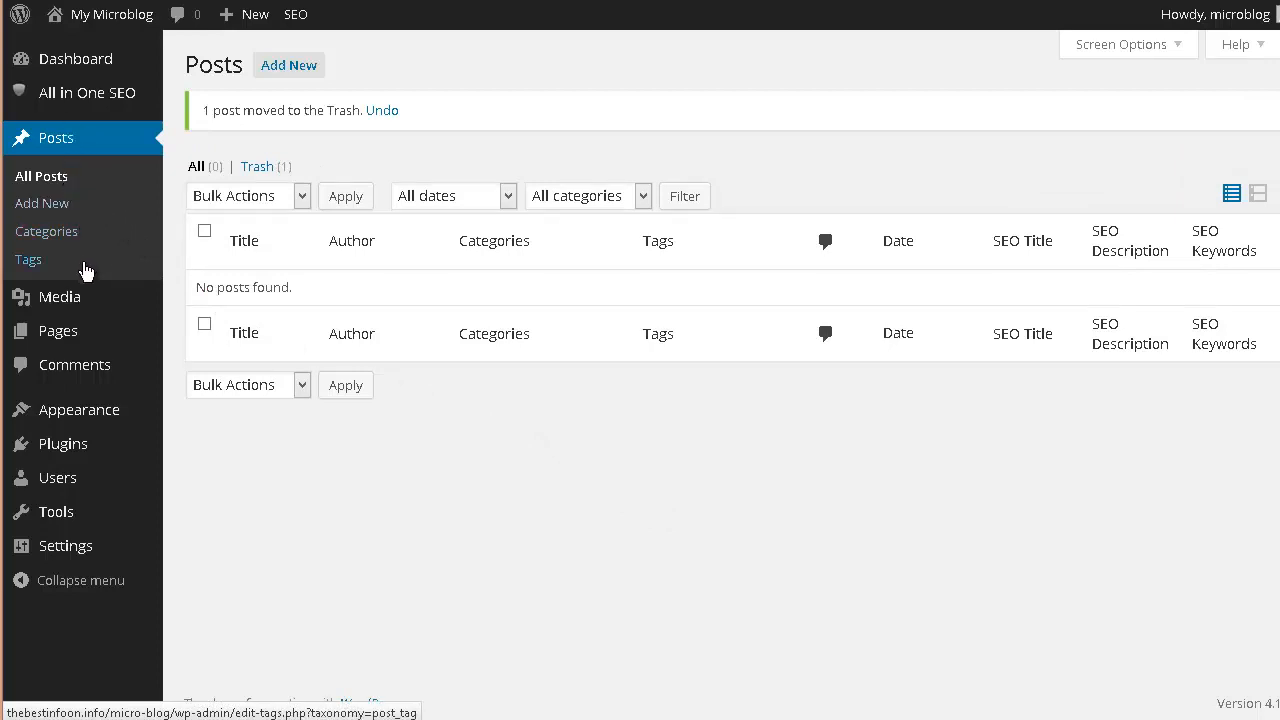
- Trash the 'Sample Page' and confirm the comments list is empty
mouse_move(150, 340)
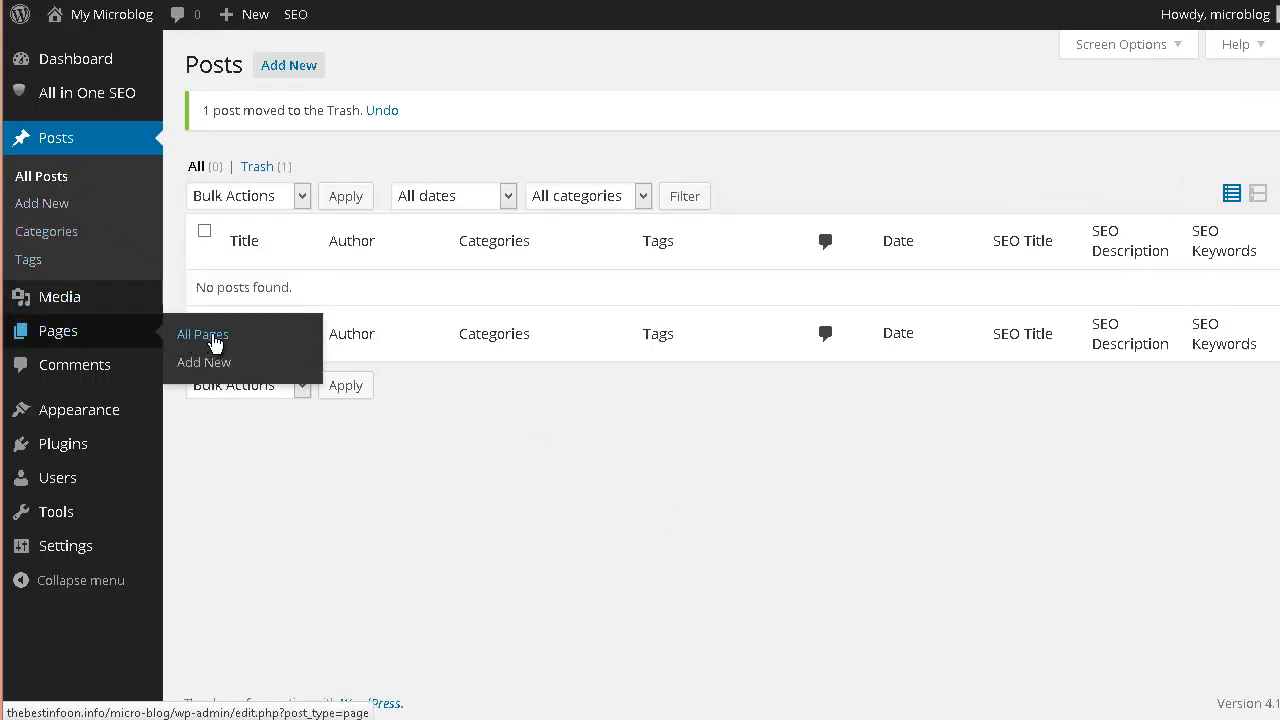
click(213, 342)
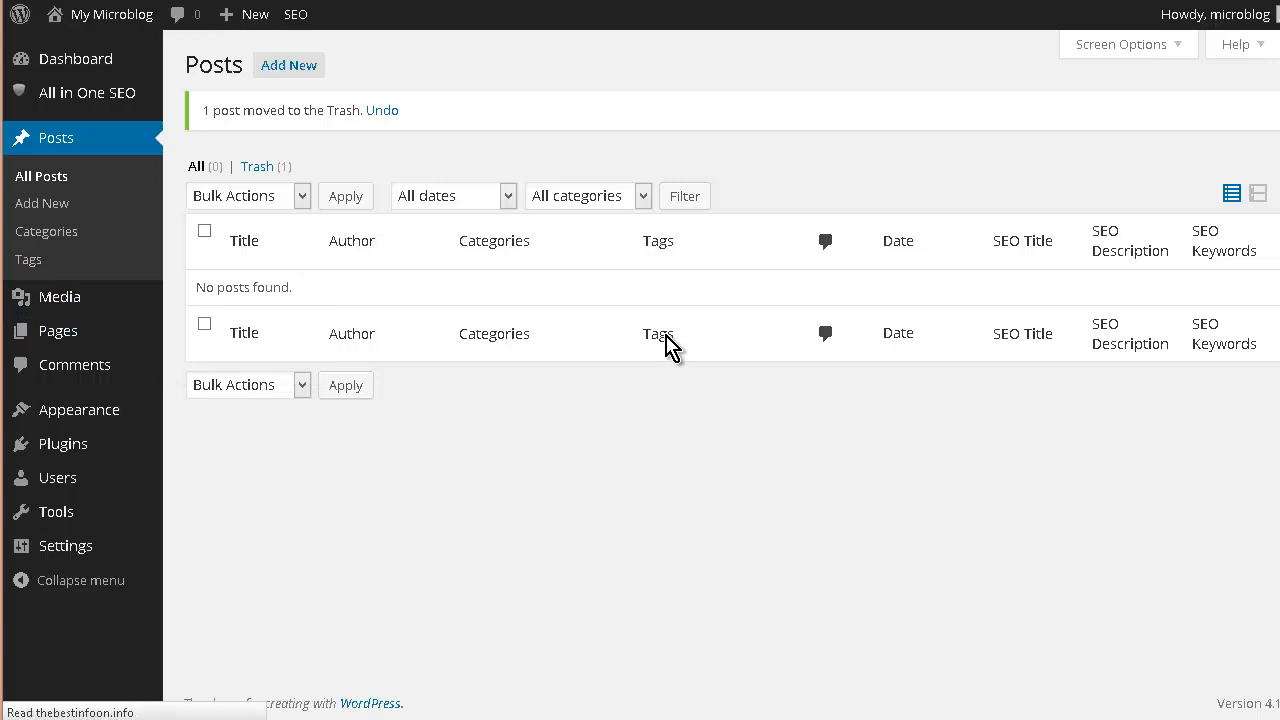
mouse_move(340, 229)
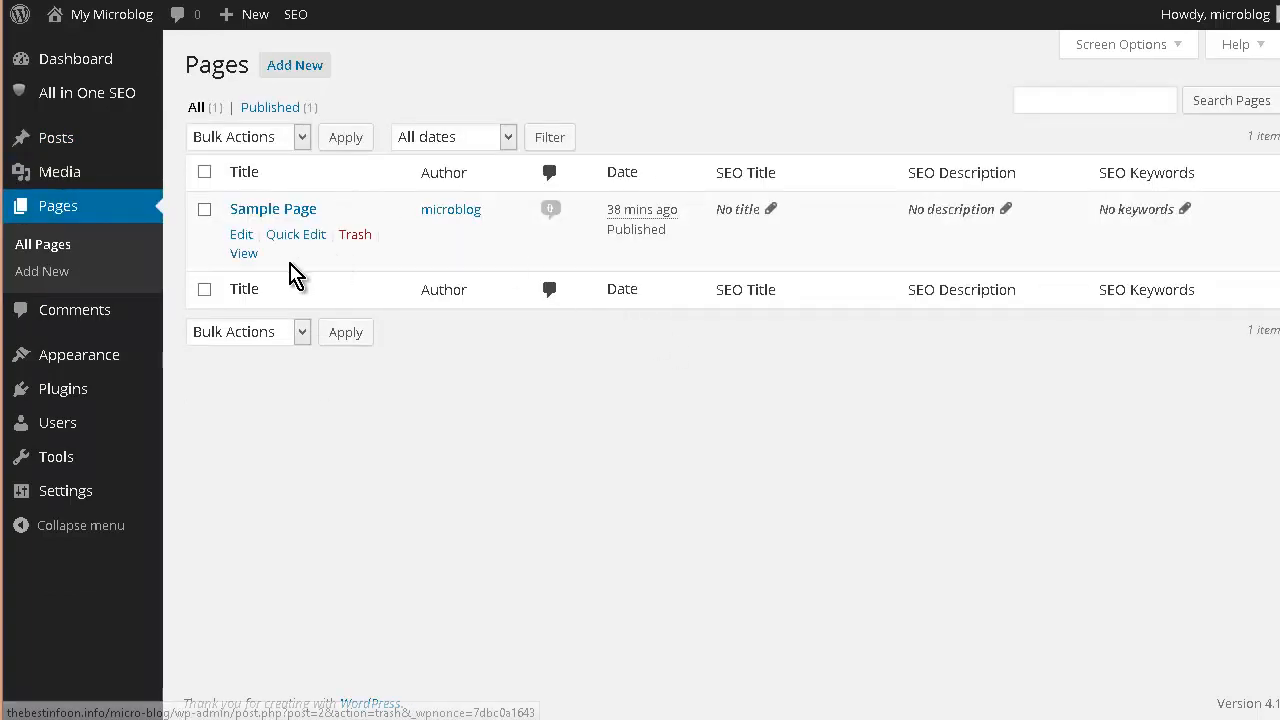
click(360, 236)
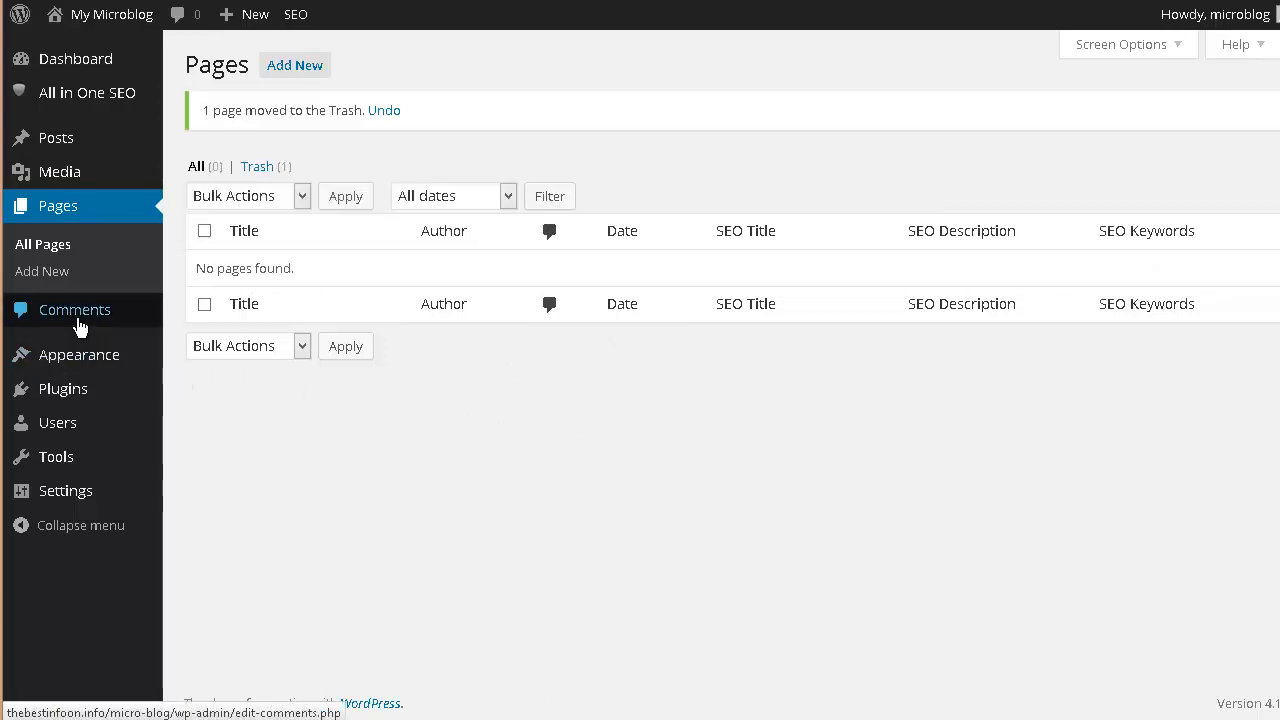
click(79, 322)
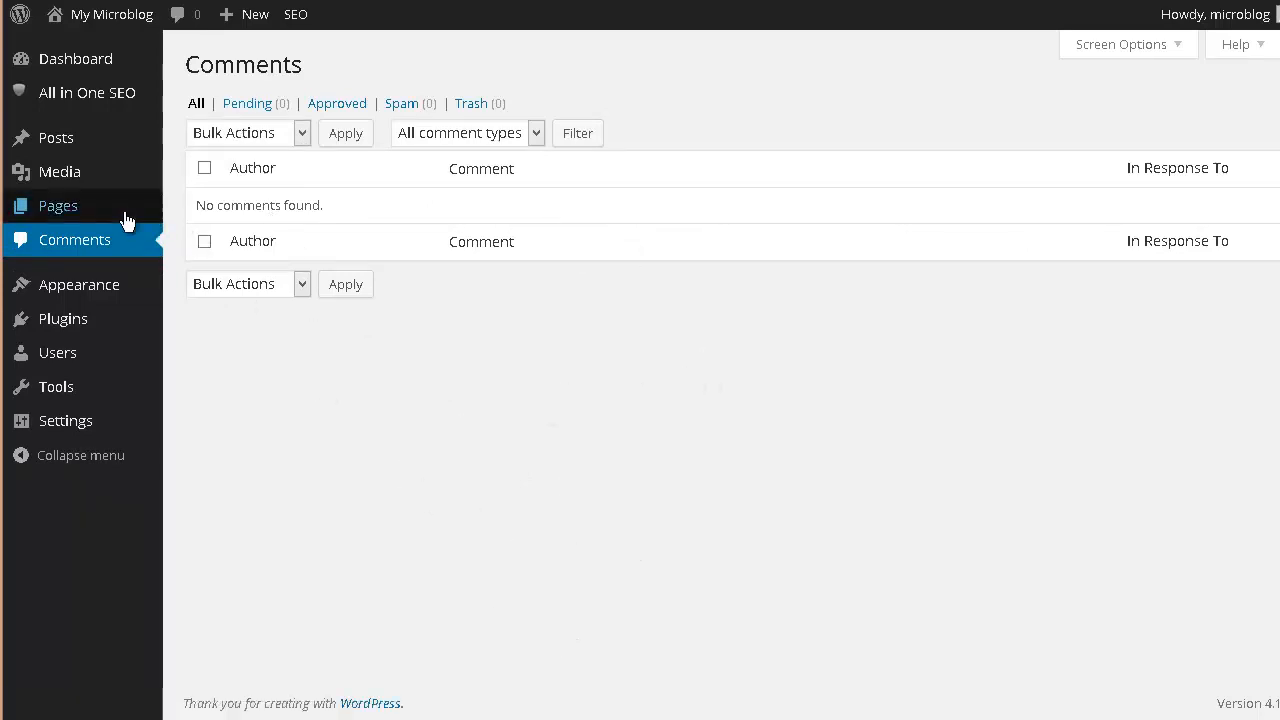
- Add the General Discussion and Pictures post categories
mouse_move(48, 141)
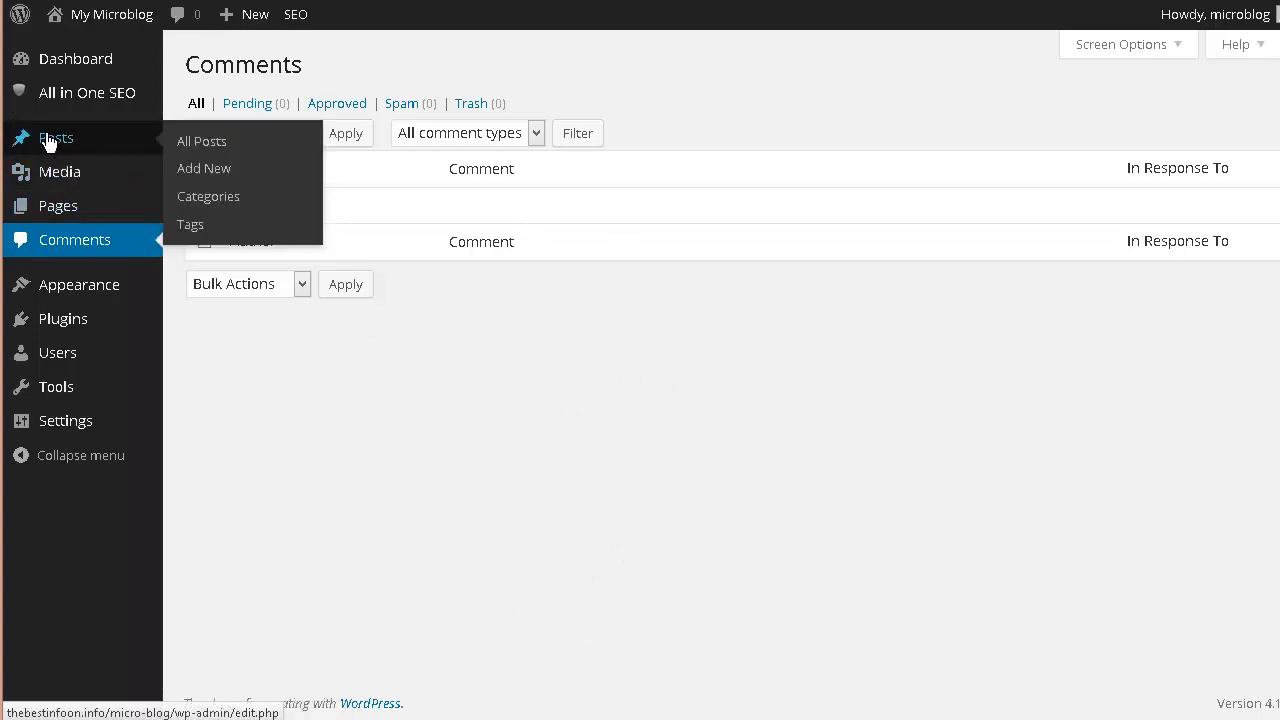
click(223, 197)
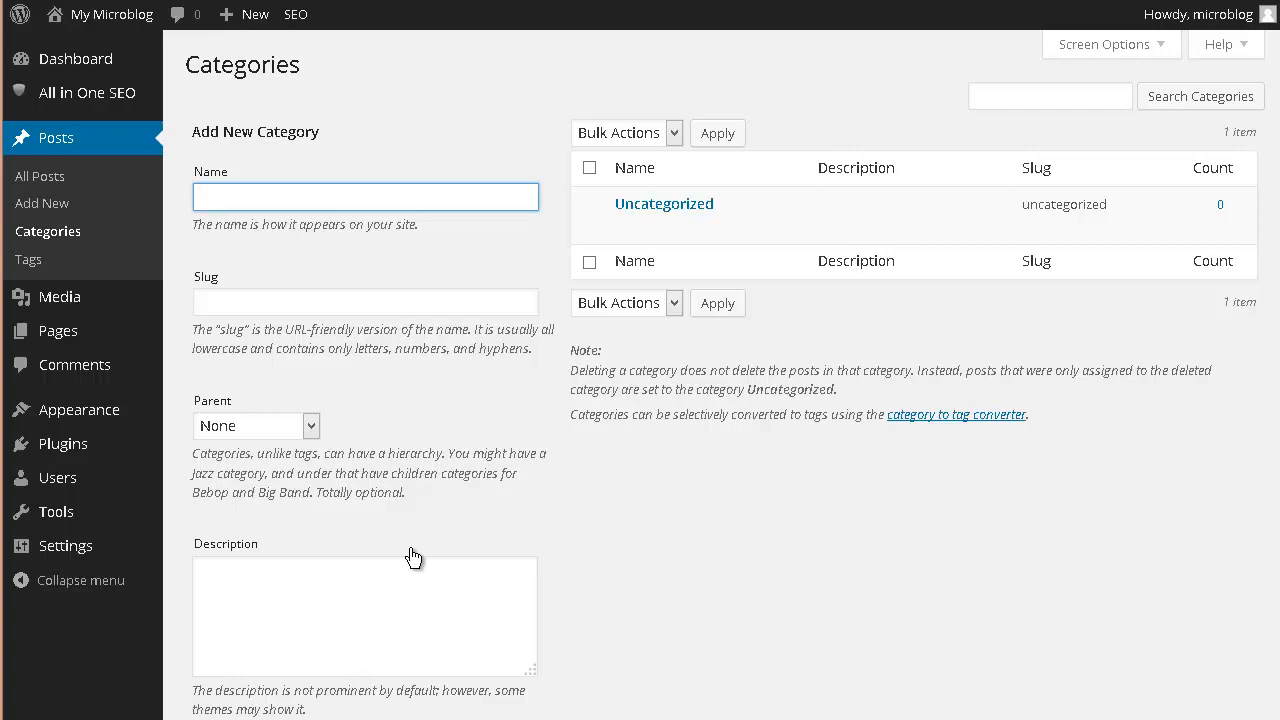
text(eneral Discussion)
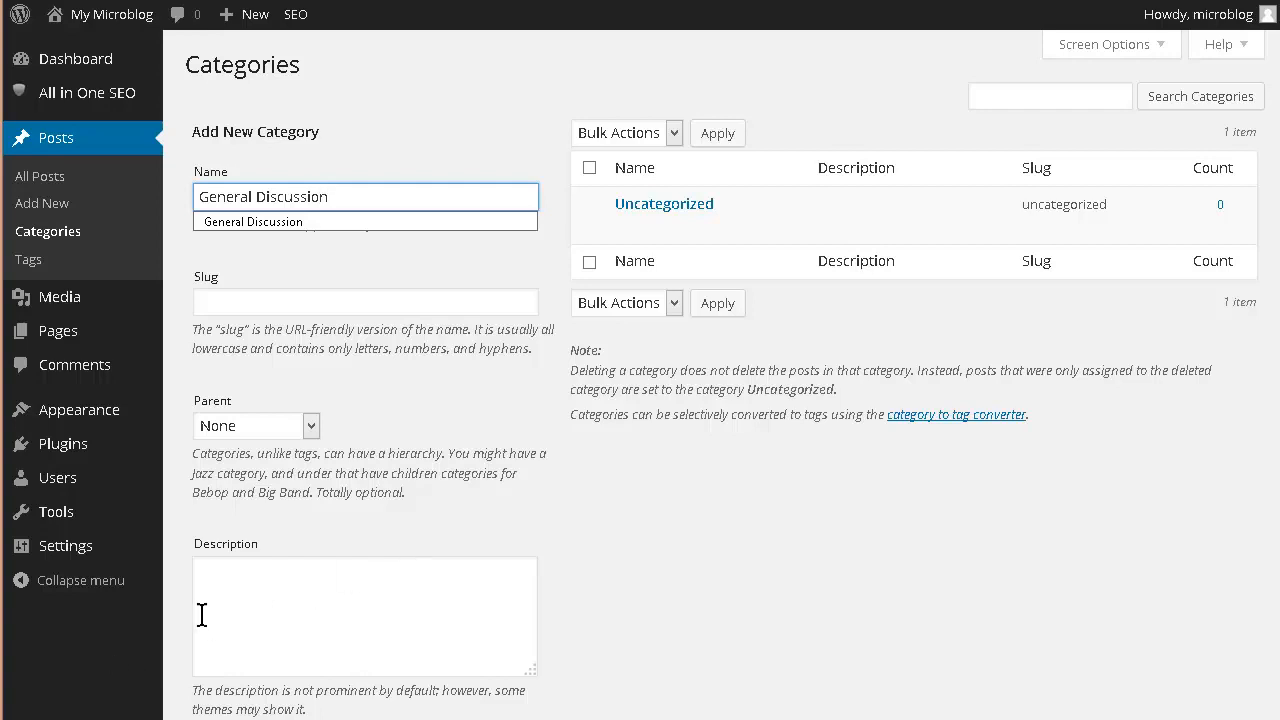
scroll(201, 615, down, 3)
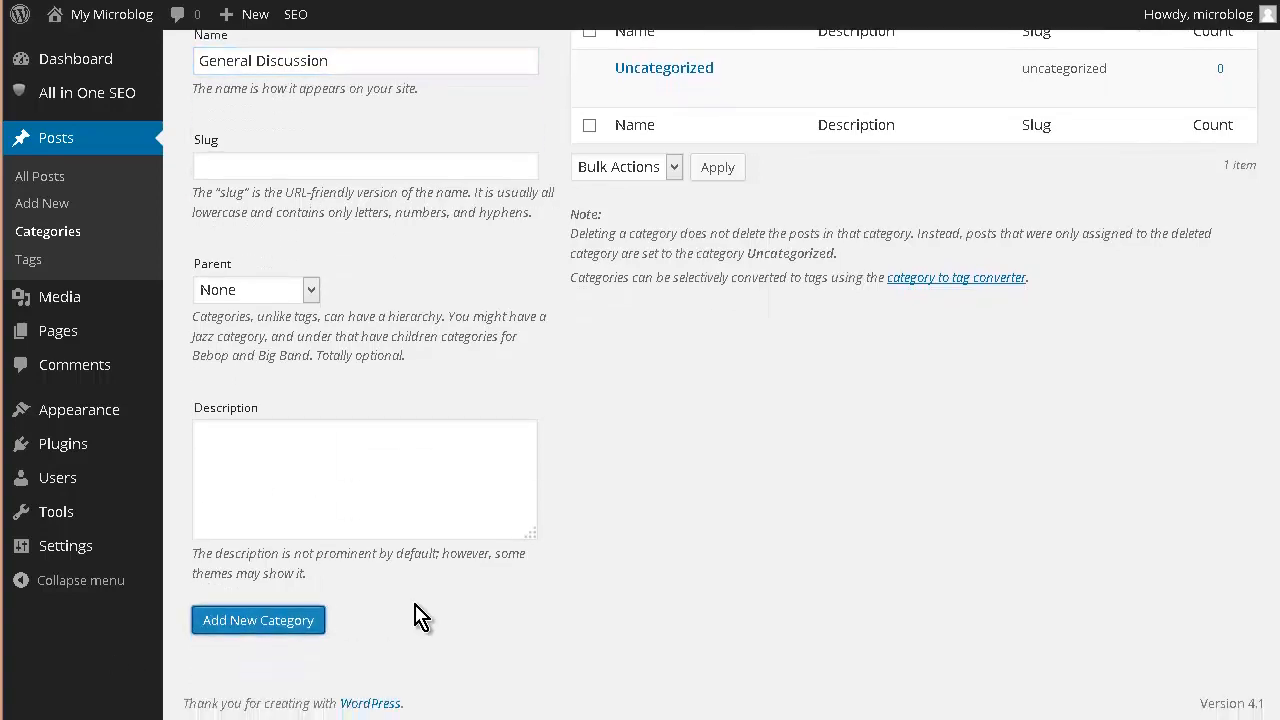
scroll(530, 505, up, 3)
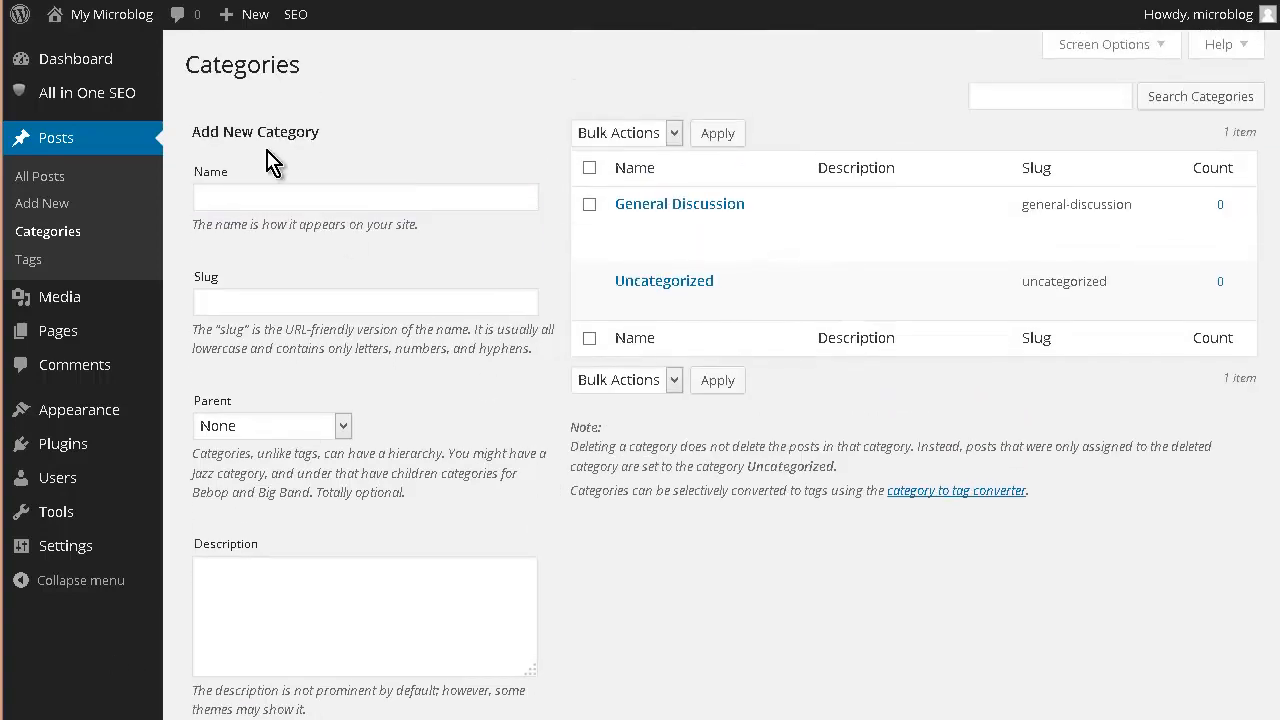
click(274, 195)
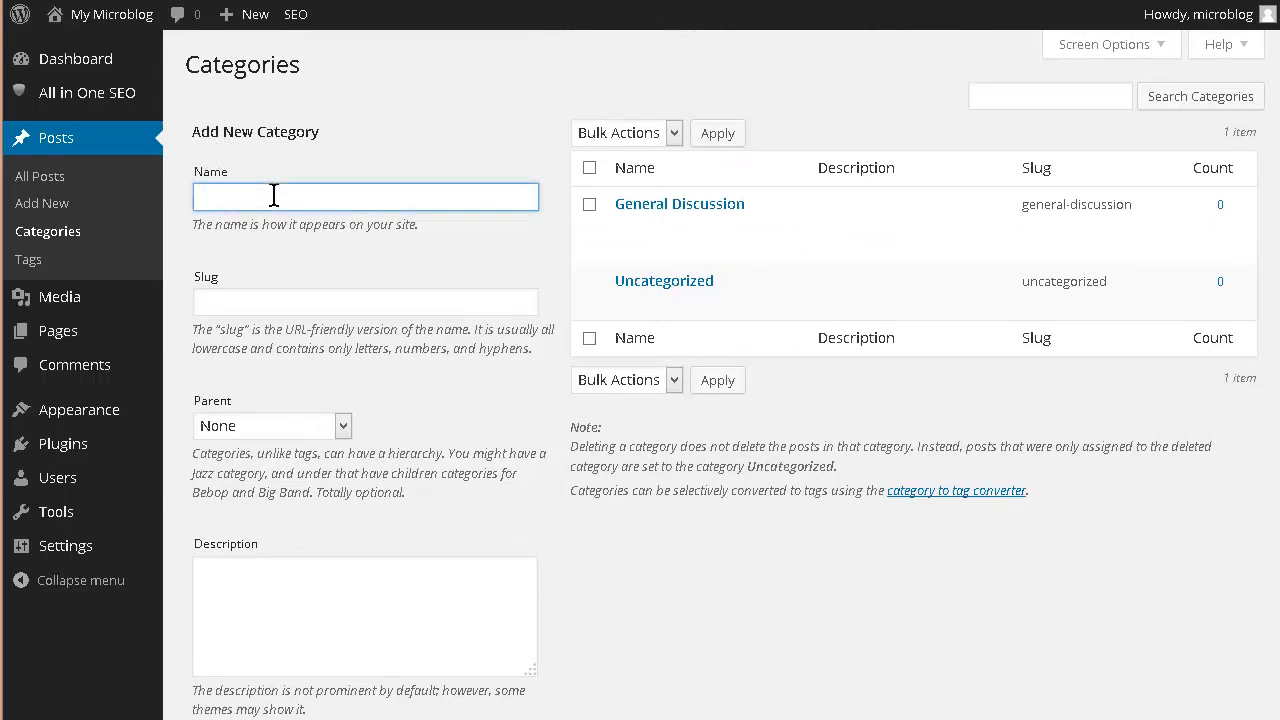
text(Pic)
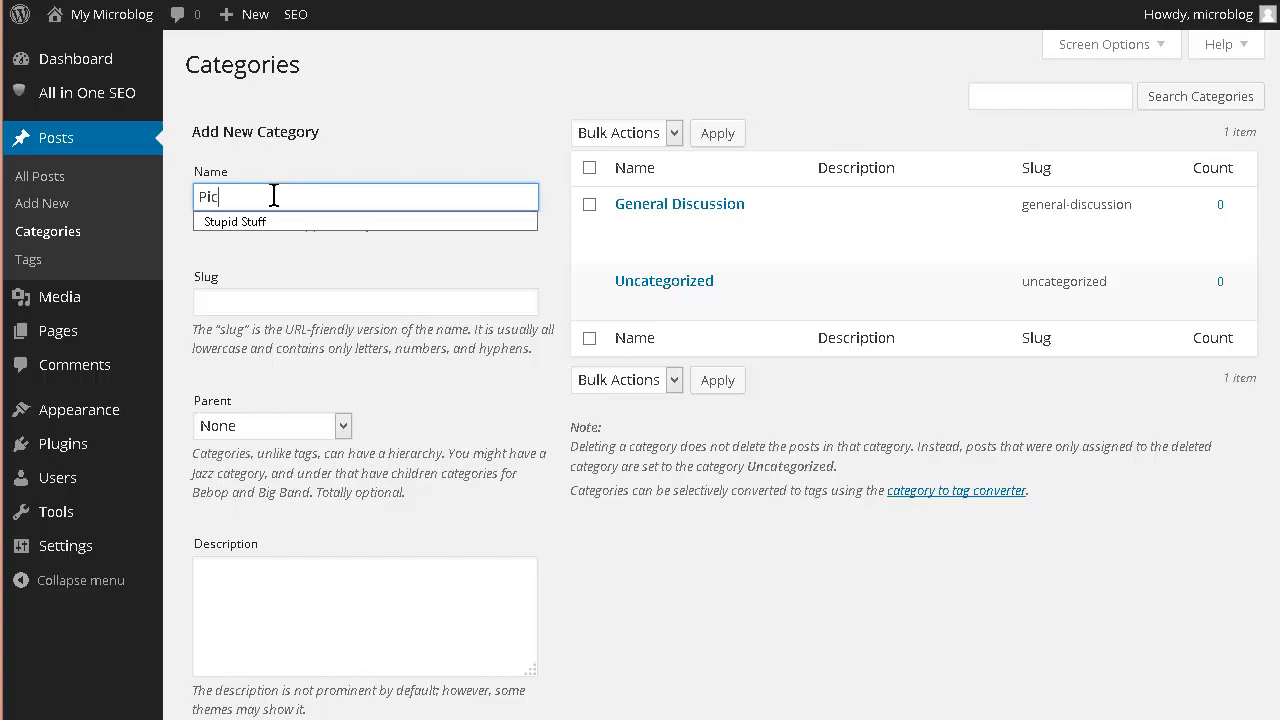
text(tures)
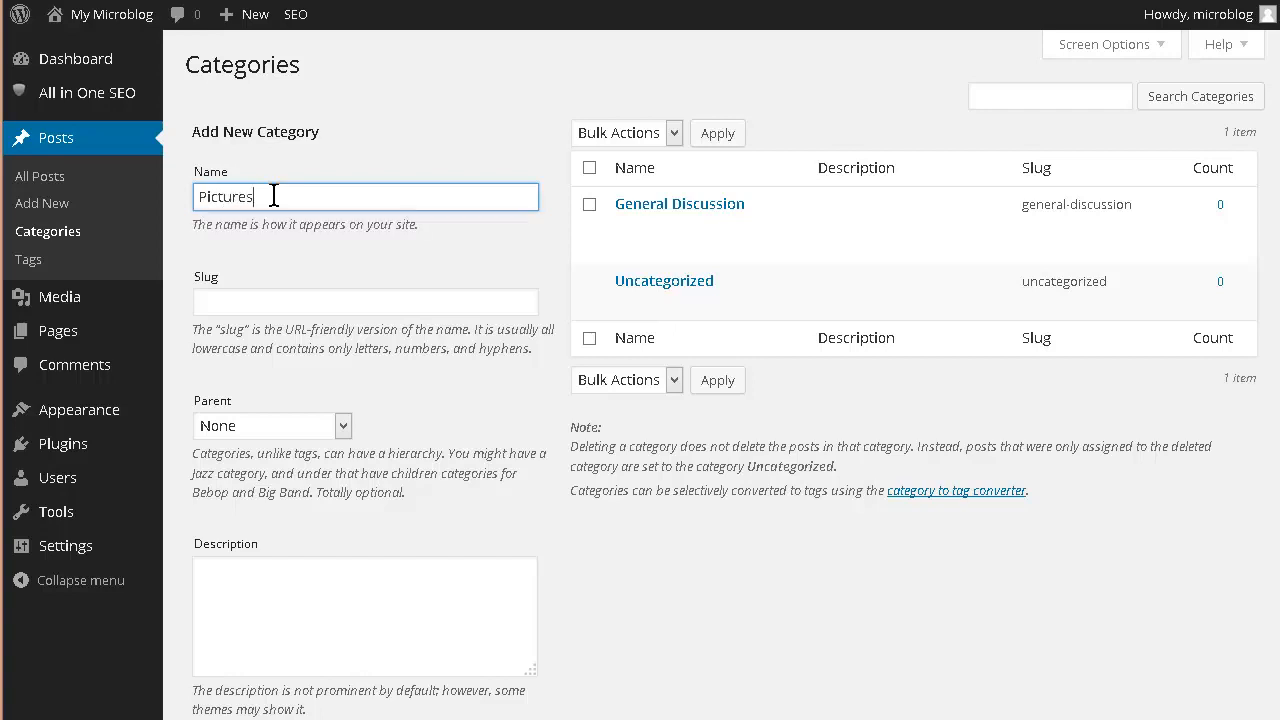
scroll(278, 240, down, 2)
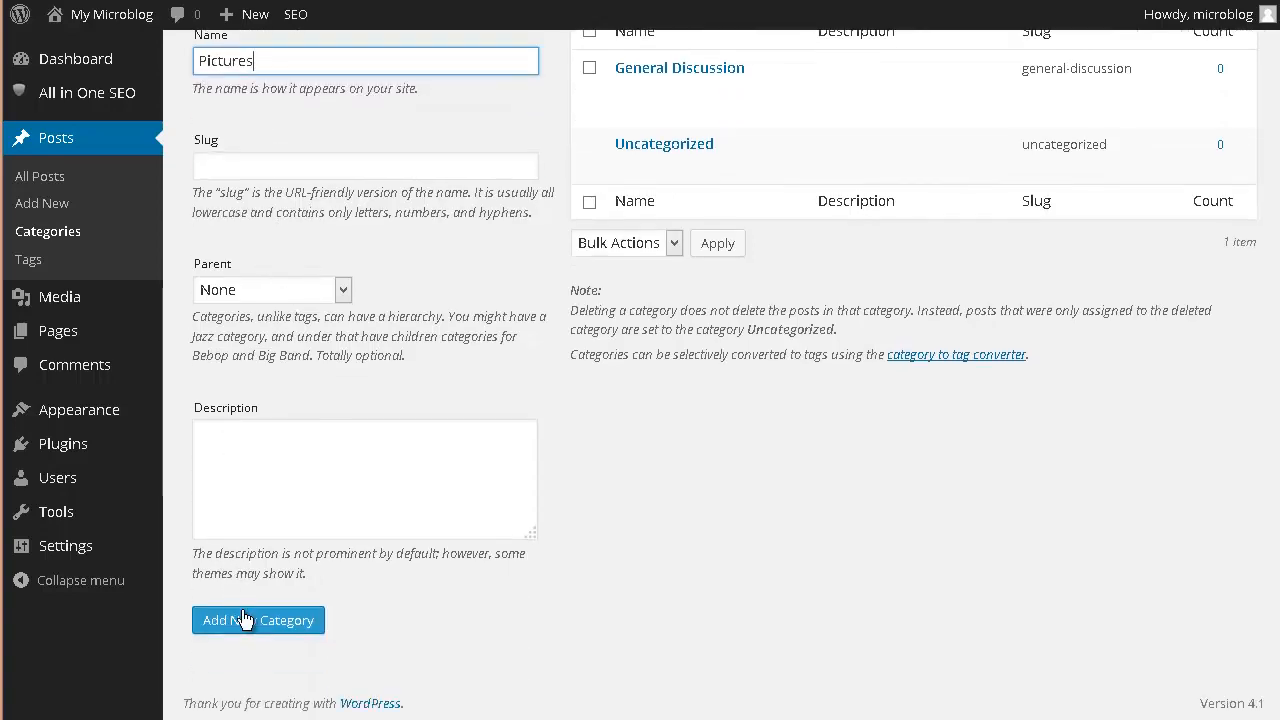
click(247, 621)
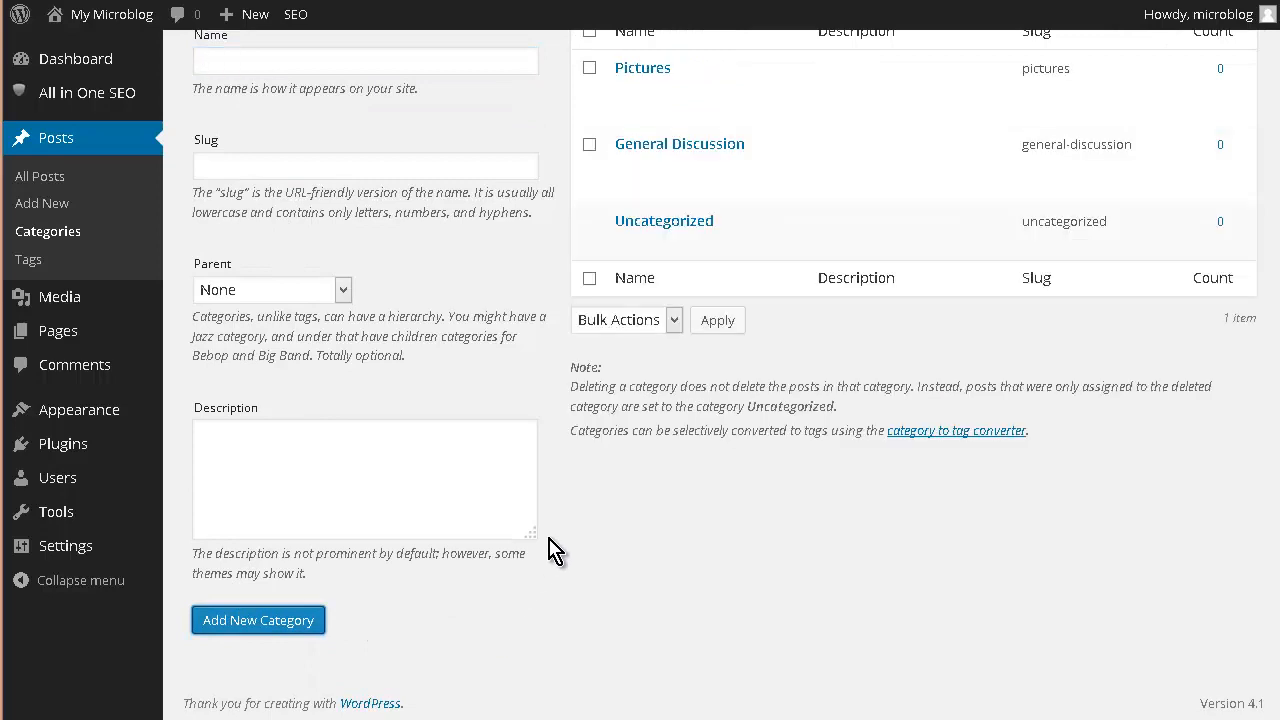
scroll(560, 490, up, 2)
- Add the Latest News post category
click(280, 193)
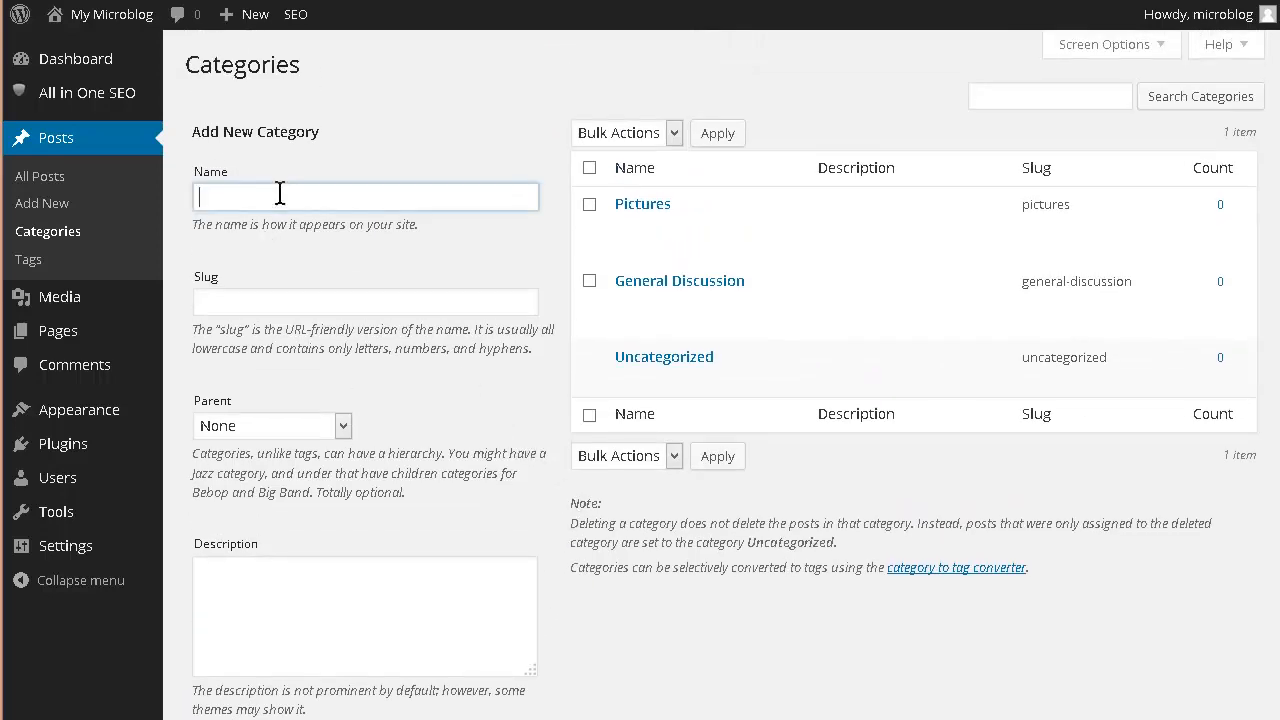
text(L)
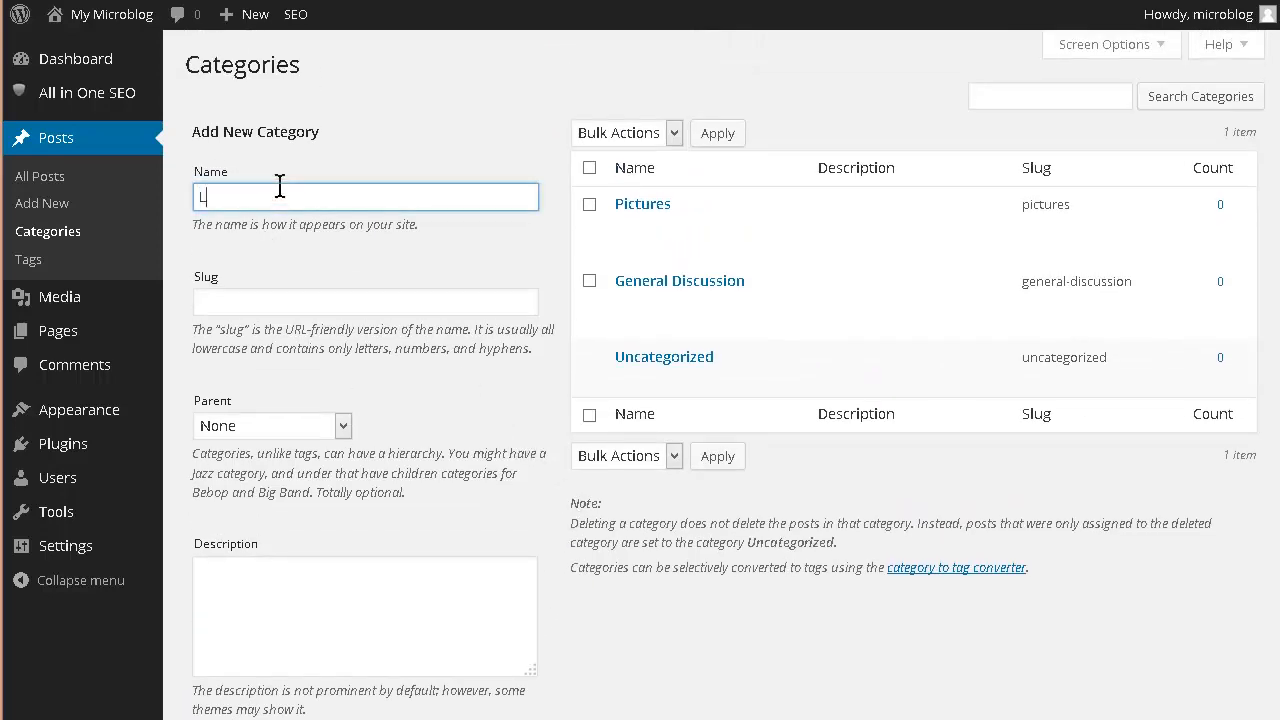
text(atest News)
scroll(354, 289, down, 3)
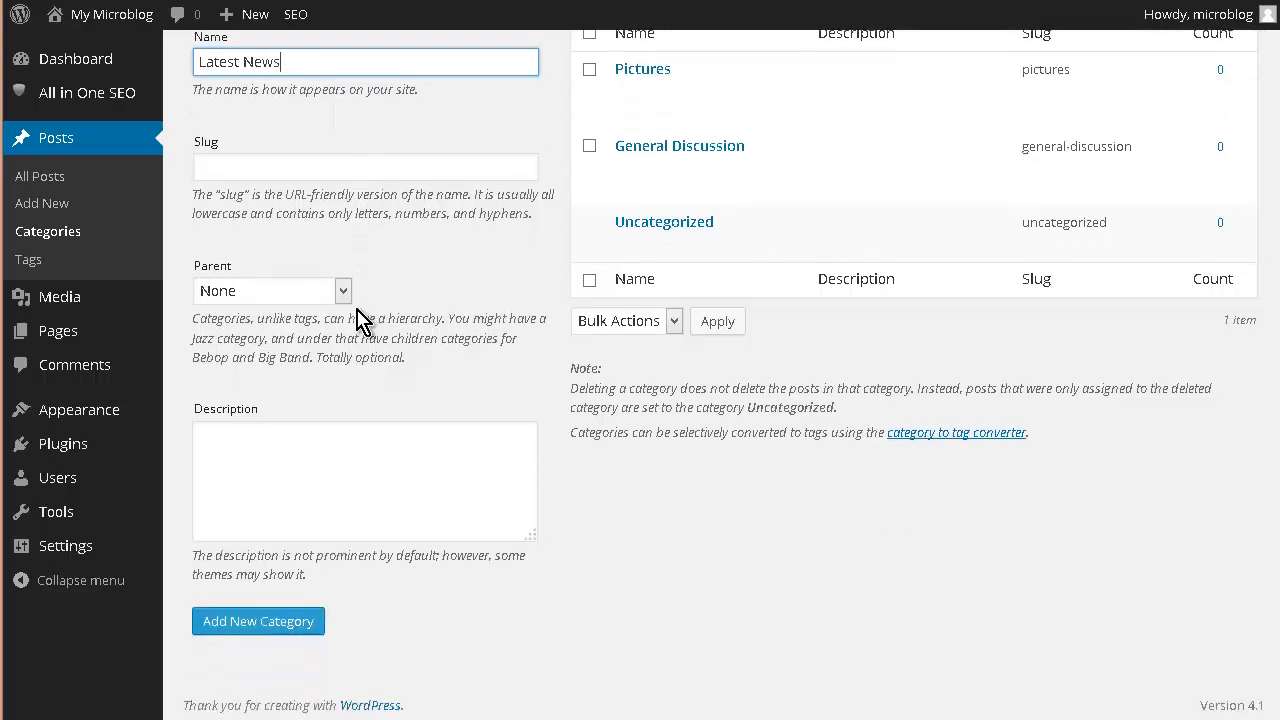
click(266, 626)
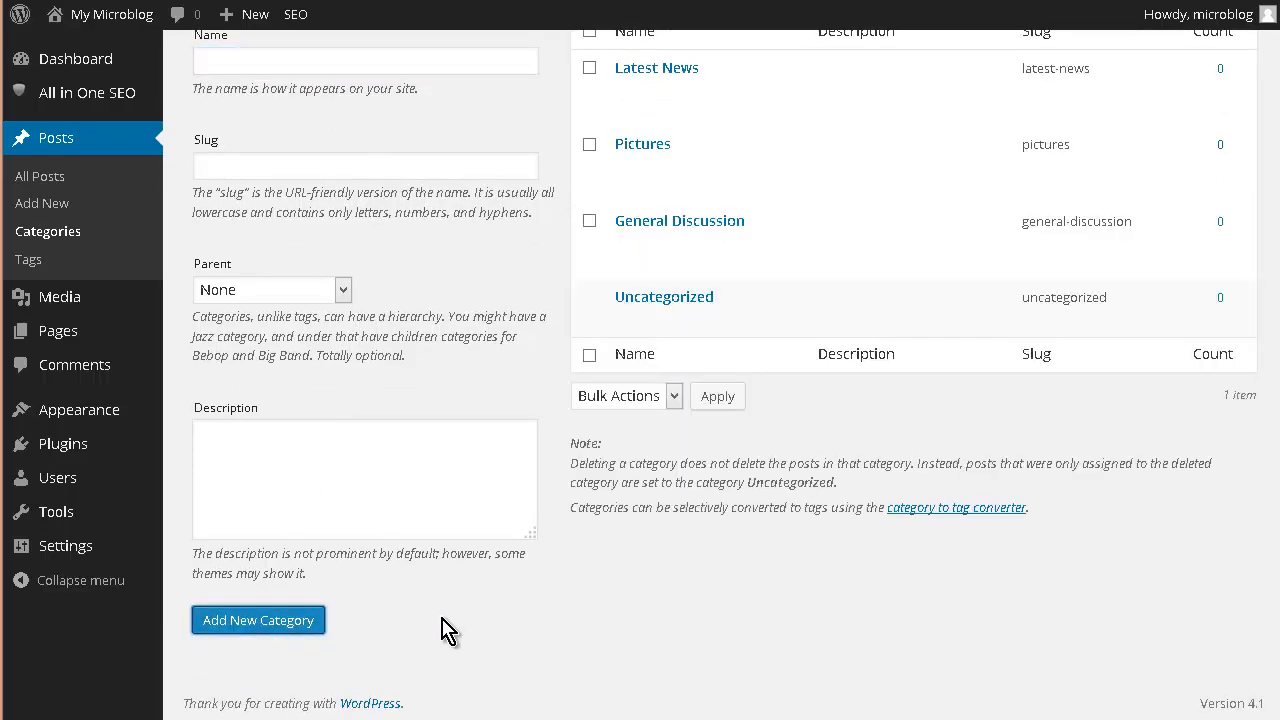
scroll(530, 540, up, 3)
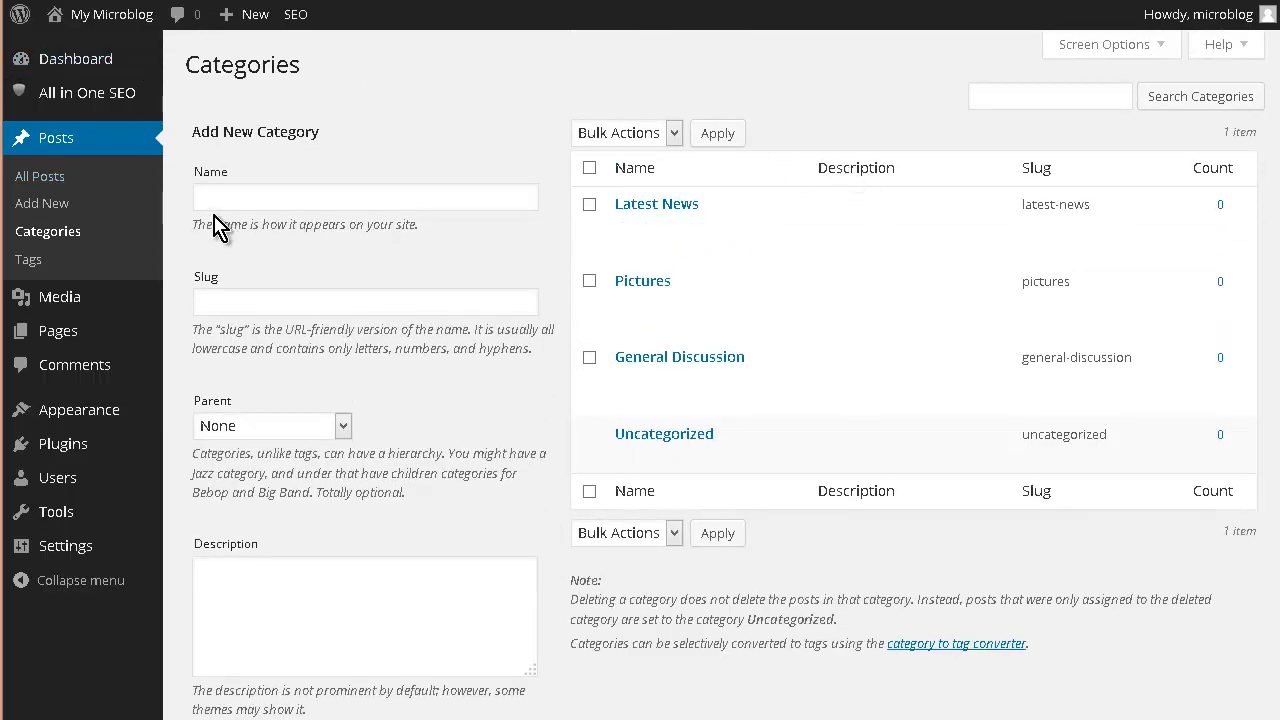
mouse_move(92, 427)
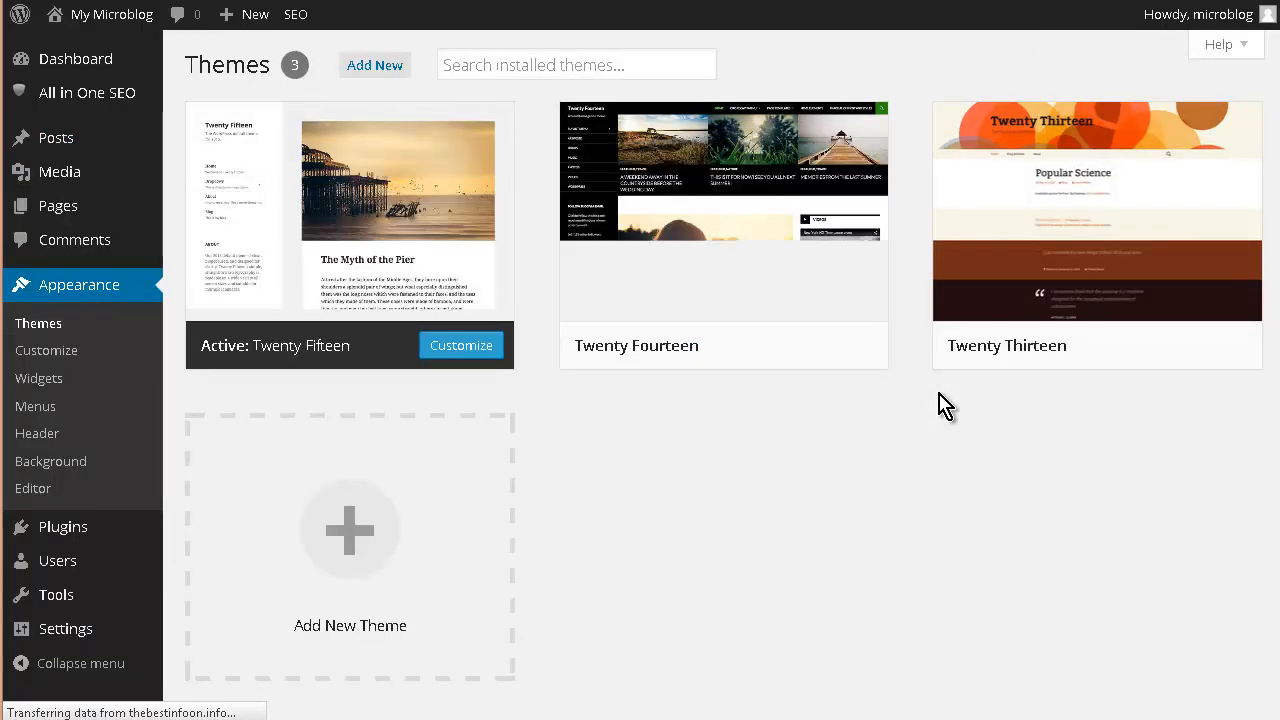
- Search themes for 'p2', install P2 Categories 1.5 and activate it
click(372, 67)
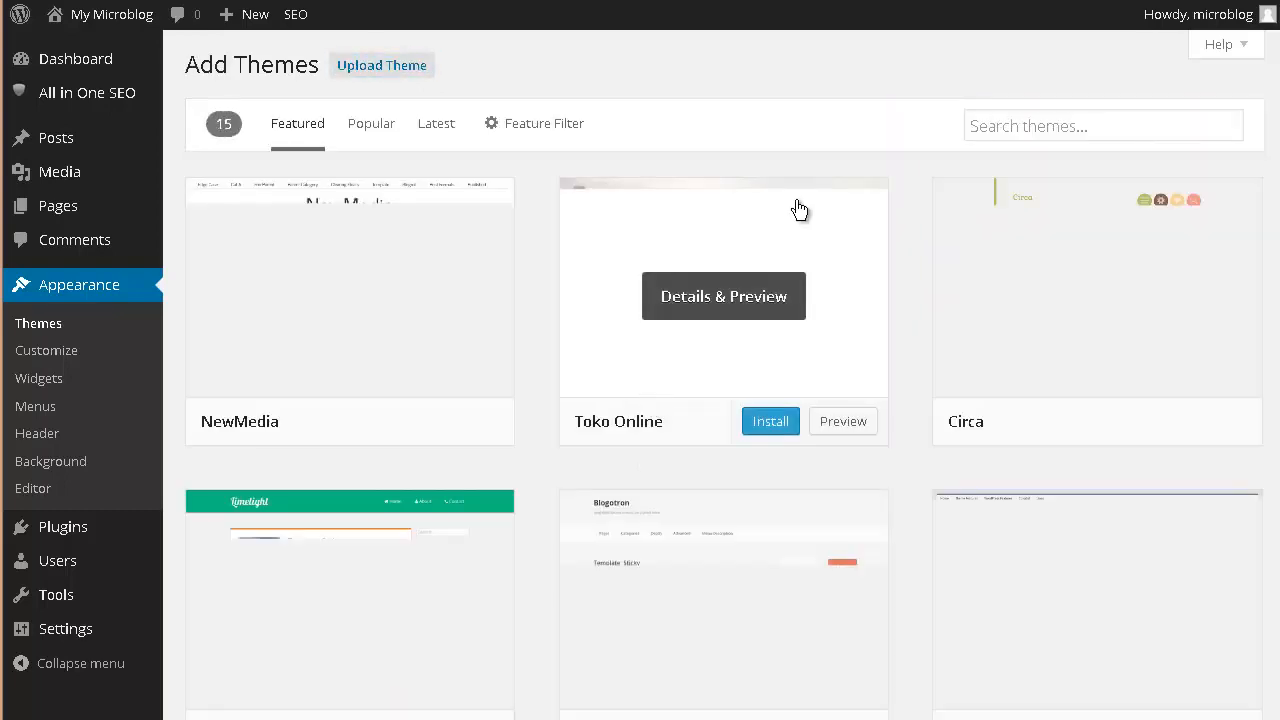
click(1037, 126)
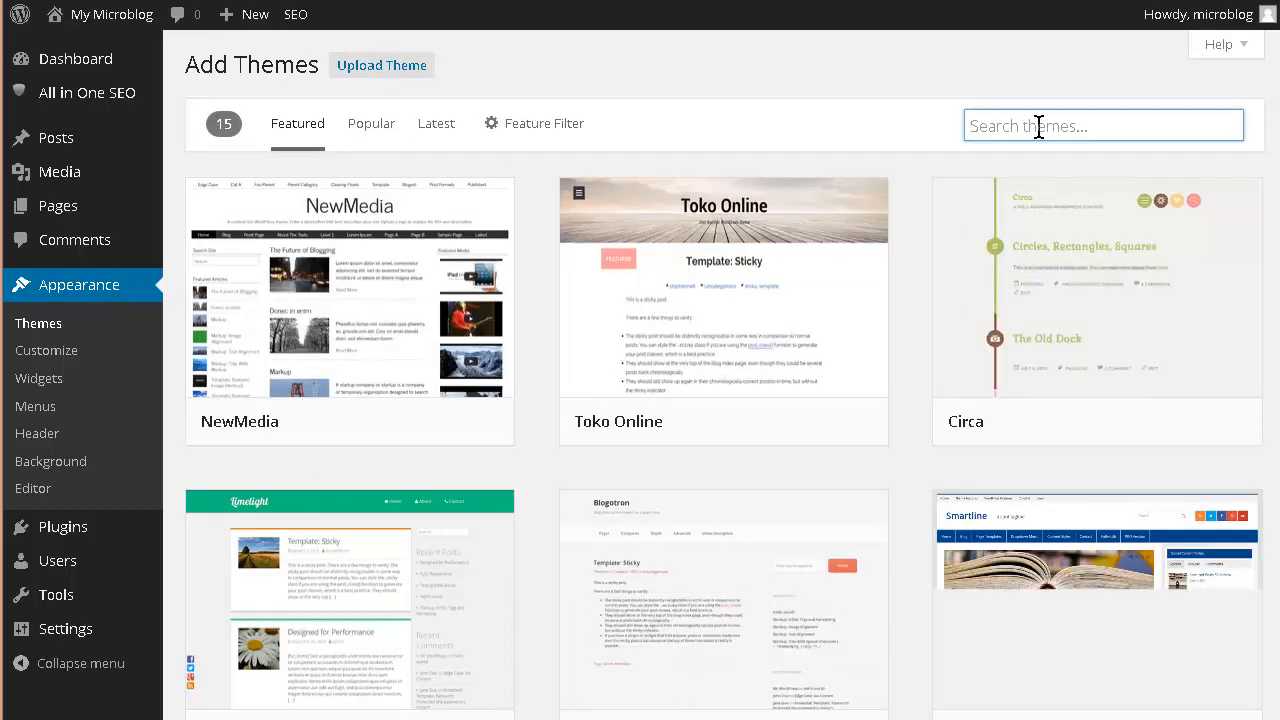
text(p2)
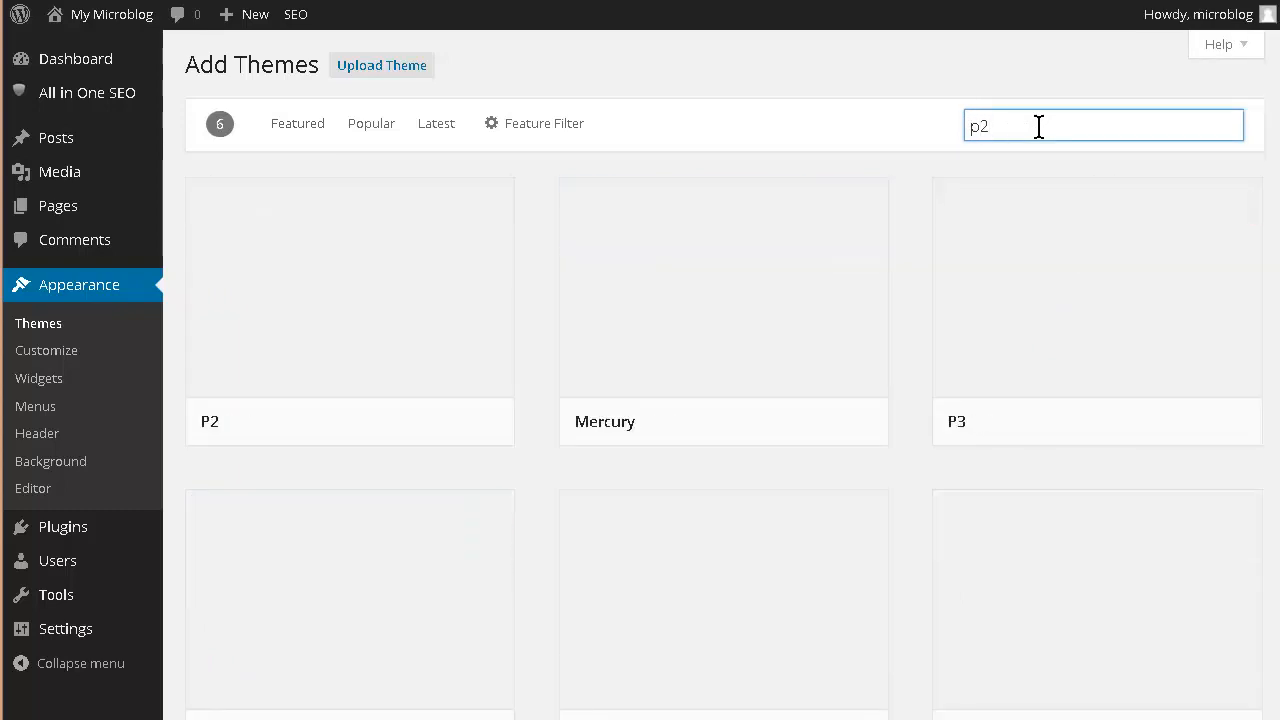
scroll(914, 194, down, 3)
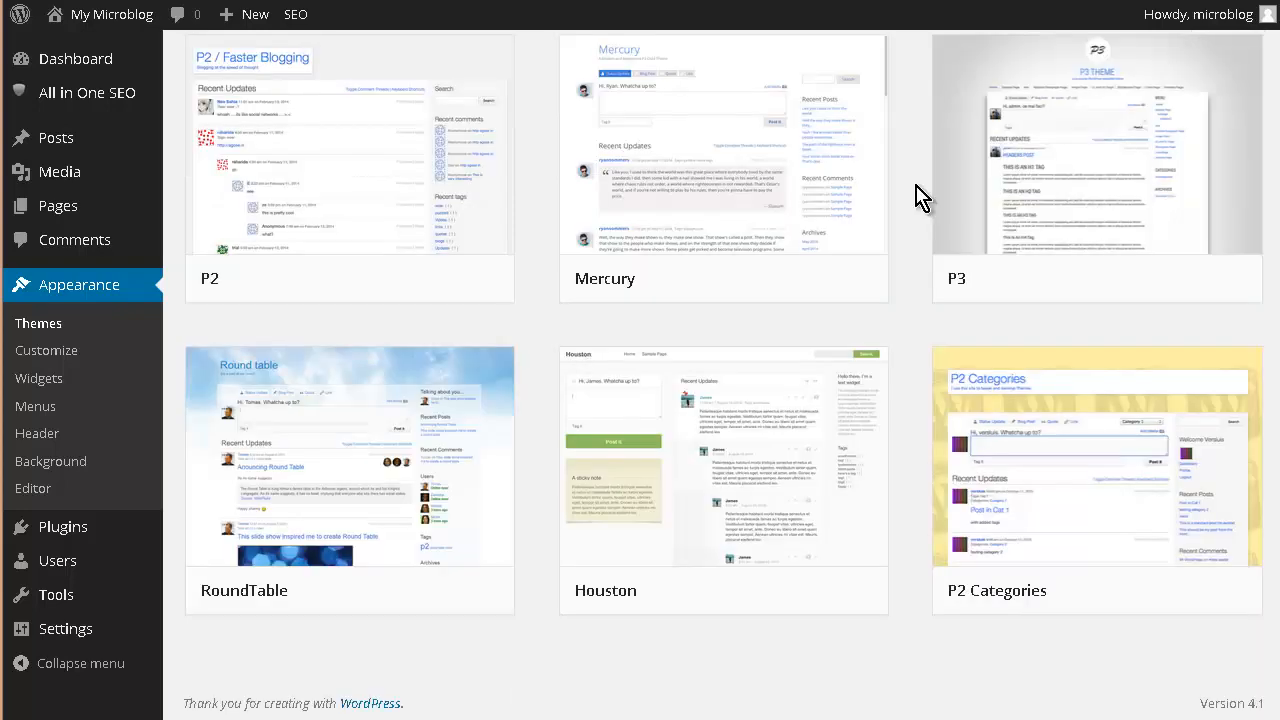
mouse_move(1037, 457)
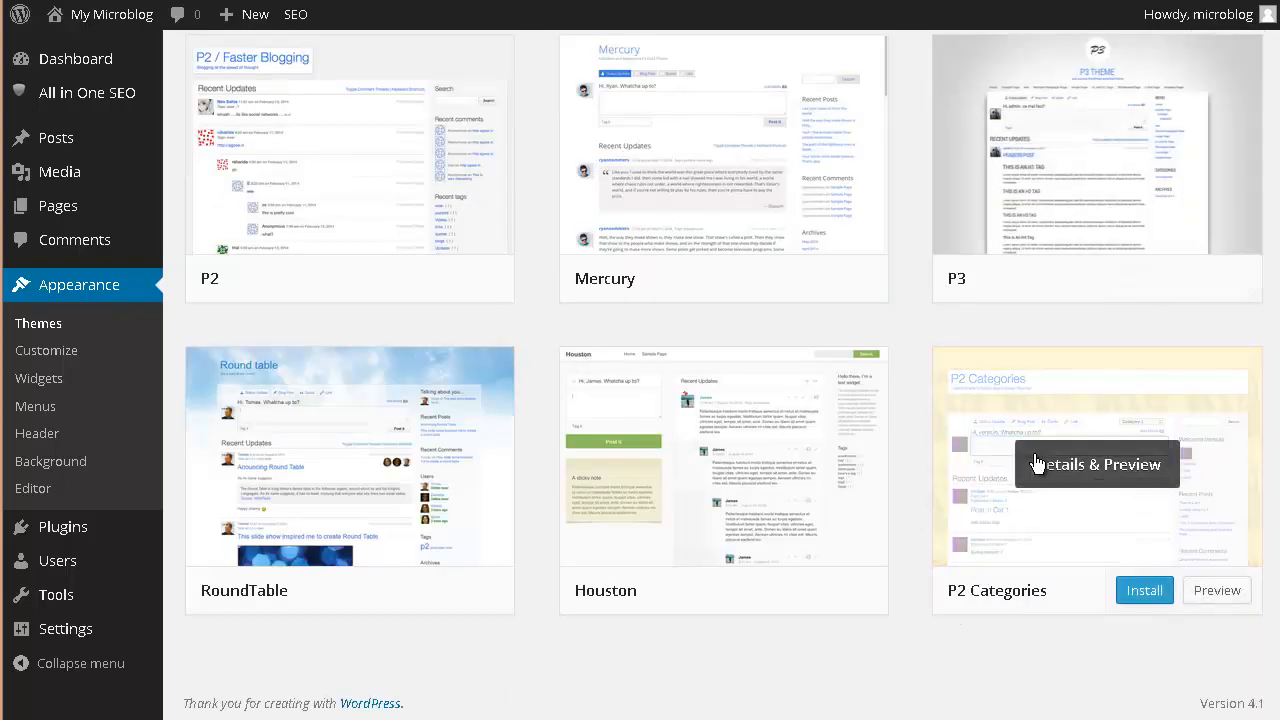
click(1147, 592)
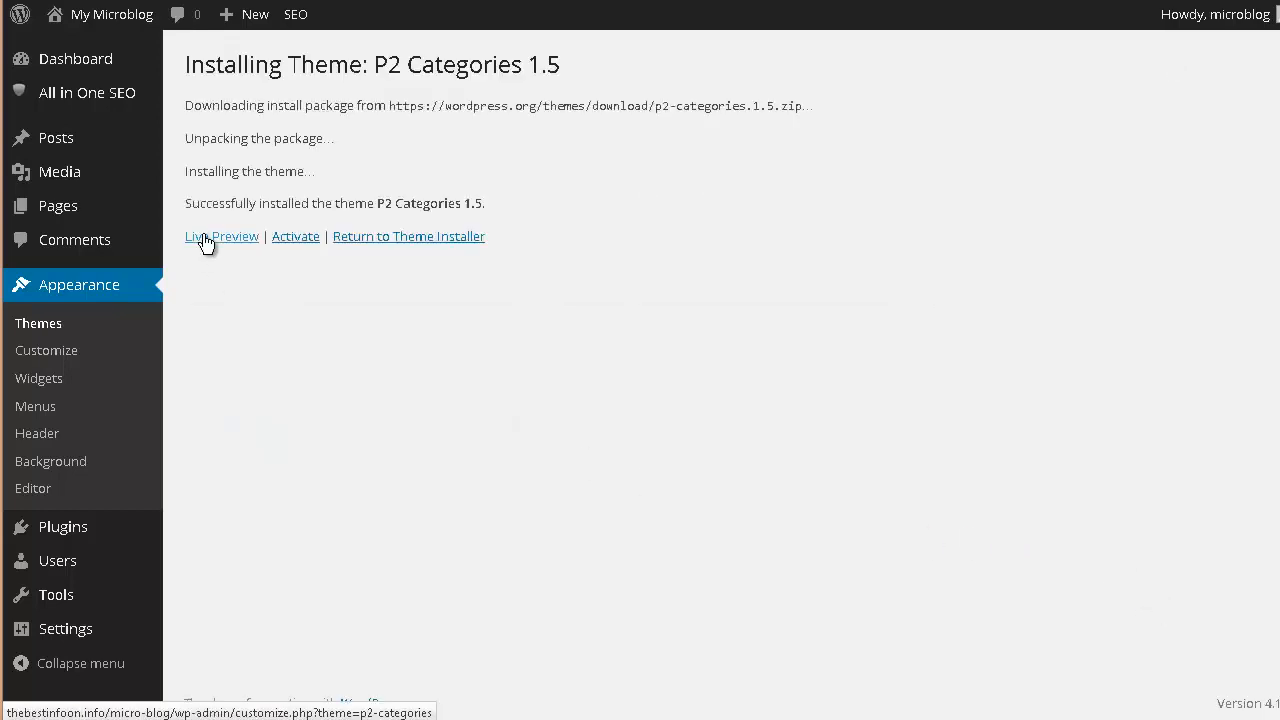
click(300, 237)
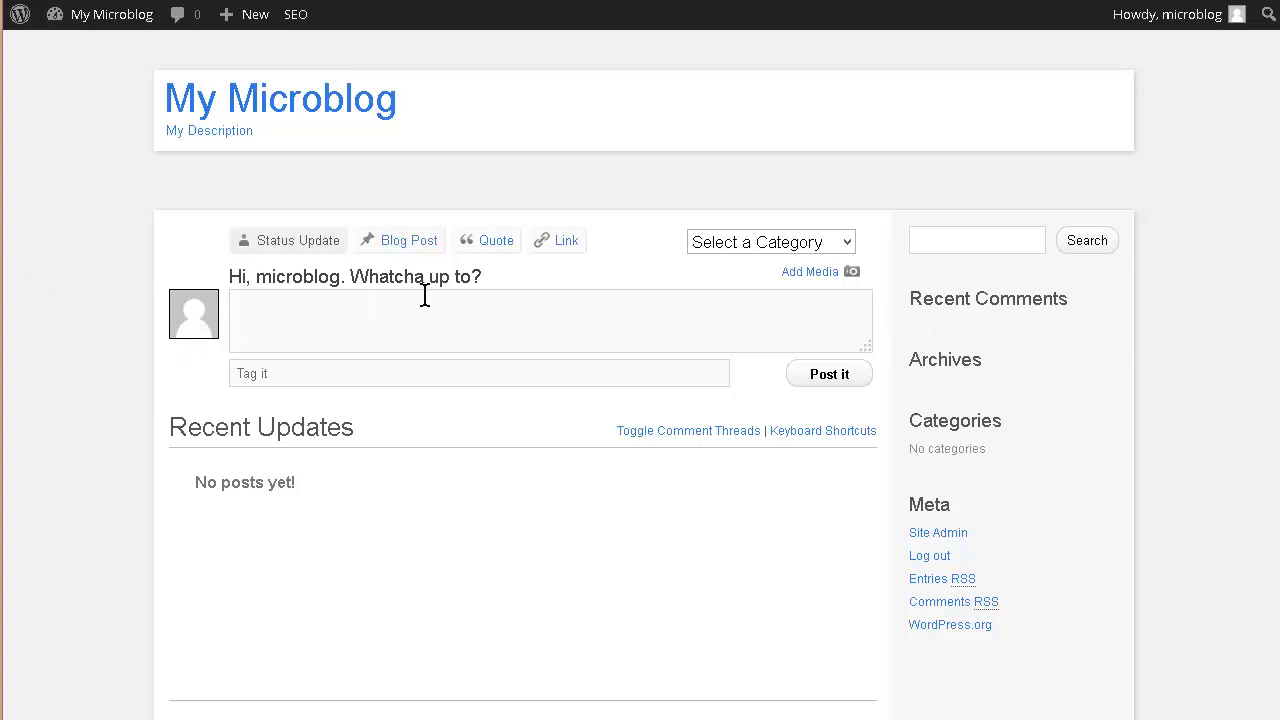
- Check the live site's P2 Categories posting form, then go to the Widgets screen
scroll(360, 500, down, 1)
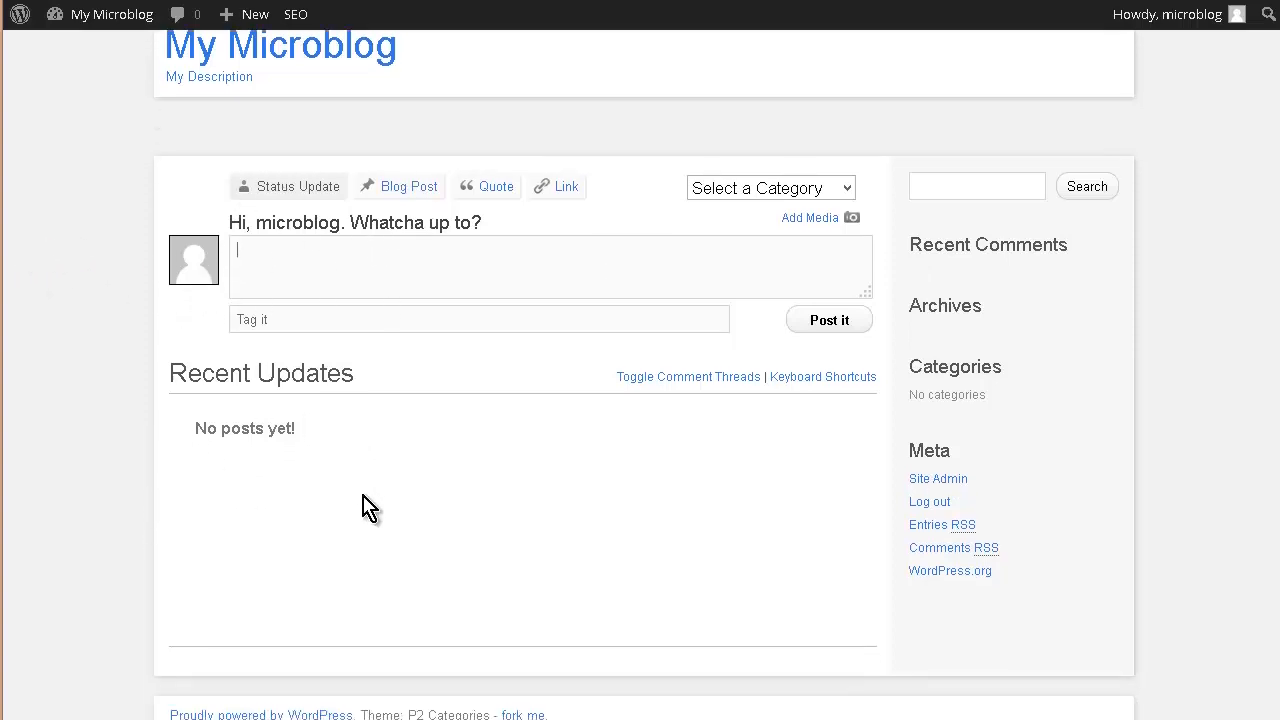
scroll(371, 500, up, 1)
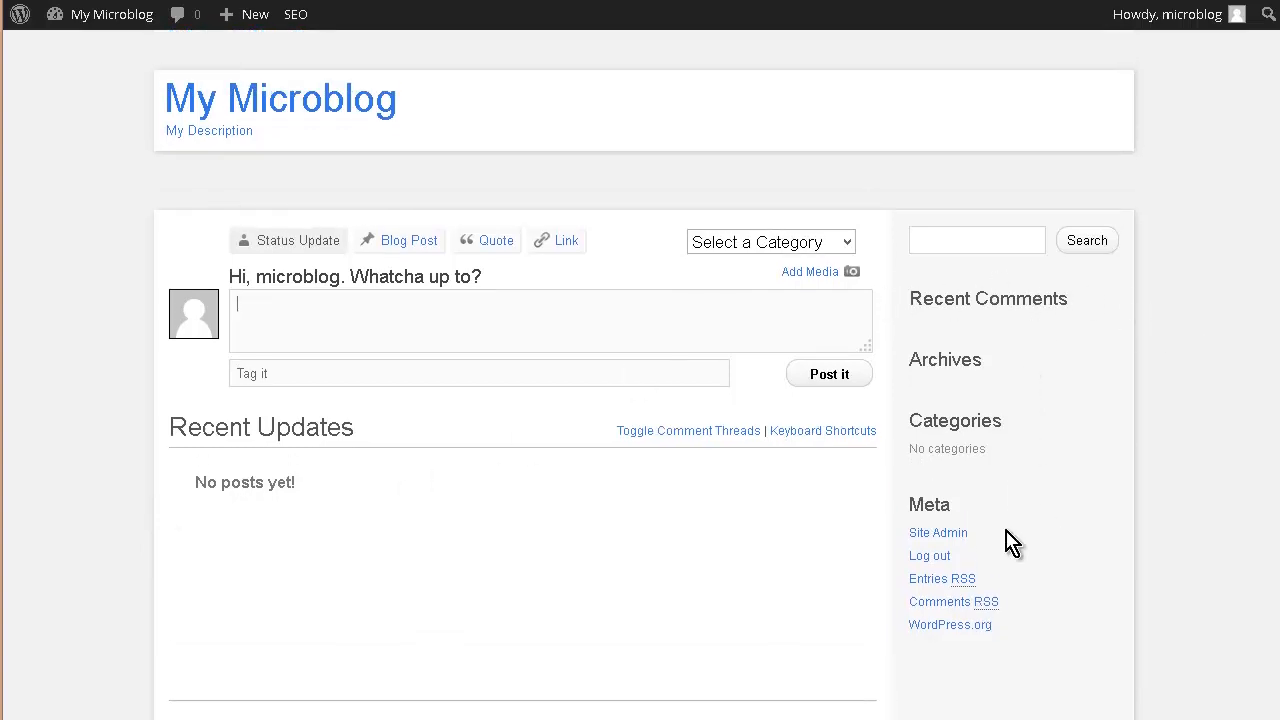
scroll(1000, 480, down, 1)
scroll(1091, 466, up, 1)
mouse_move(83, 18)
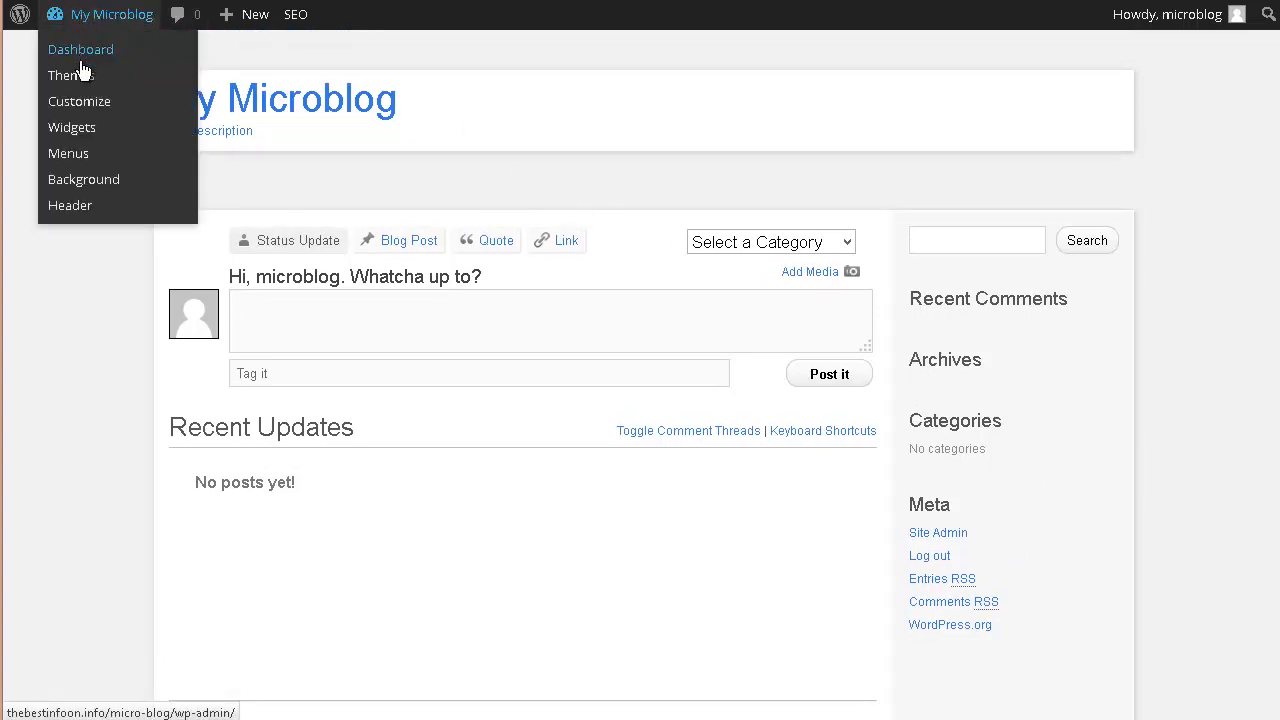
click(83, 137)
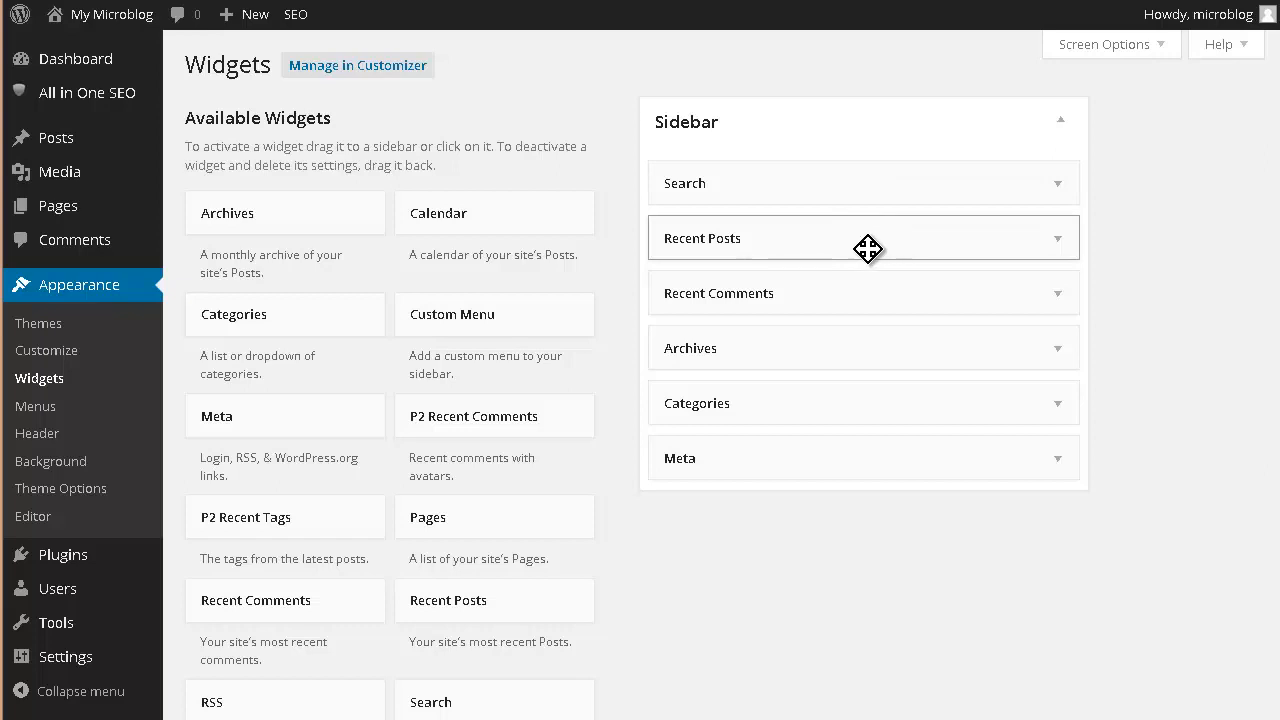
- Remove Recent Posts, Archives, Recent Comments and Meta from the sidebar, keeping Search and Categories
drag(866, 249, 414, 243)
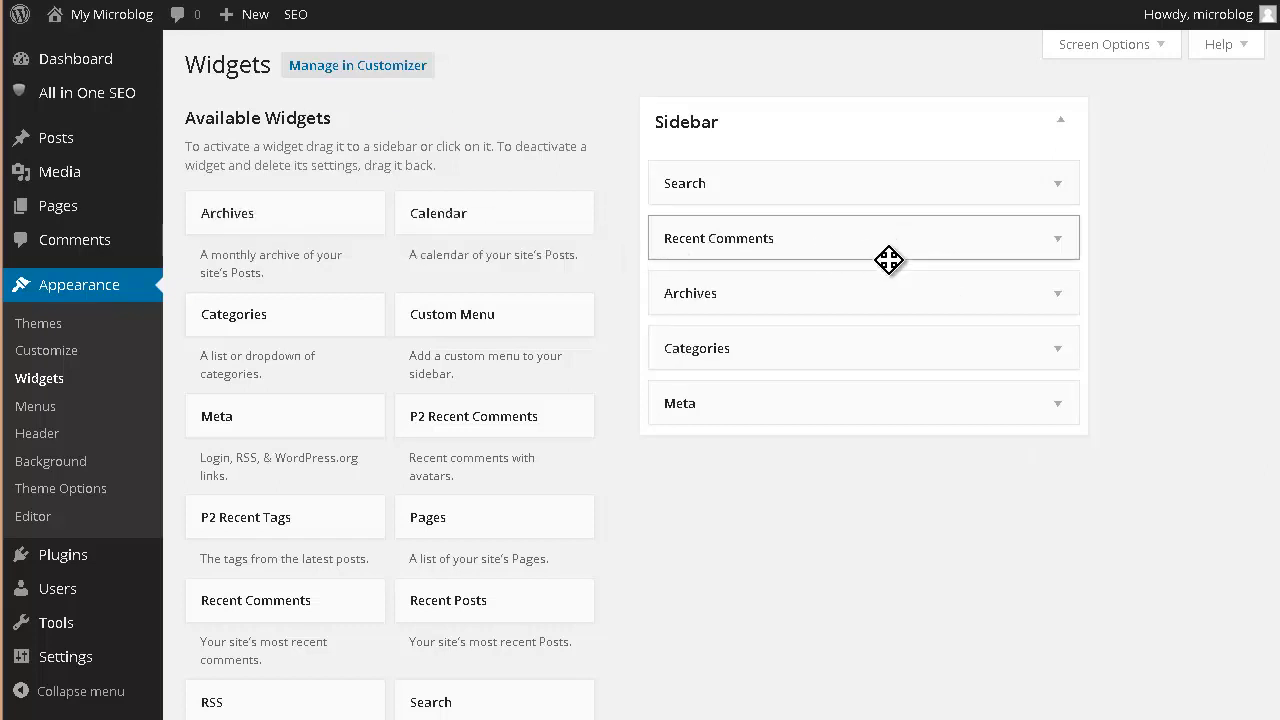
drag(889, 294, 340, 282)
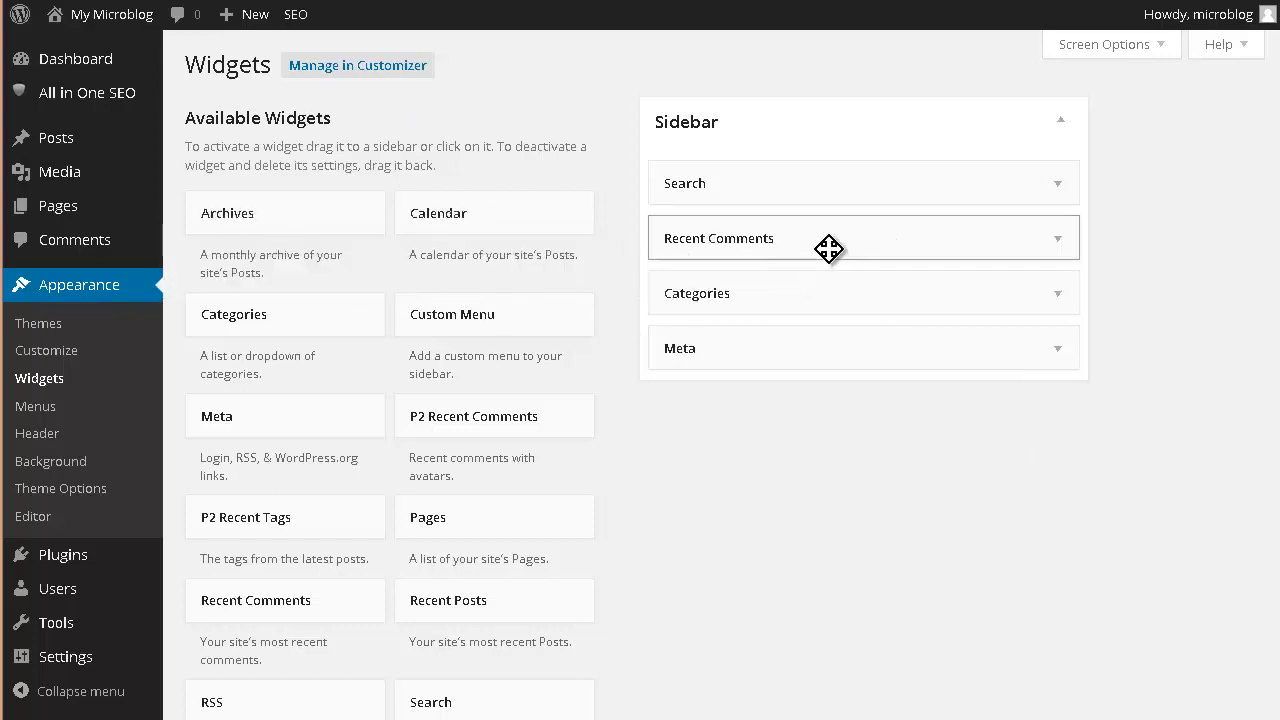
drag(824, 248, 491, 234)
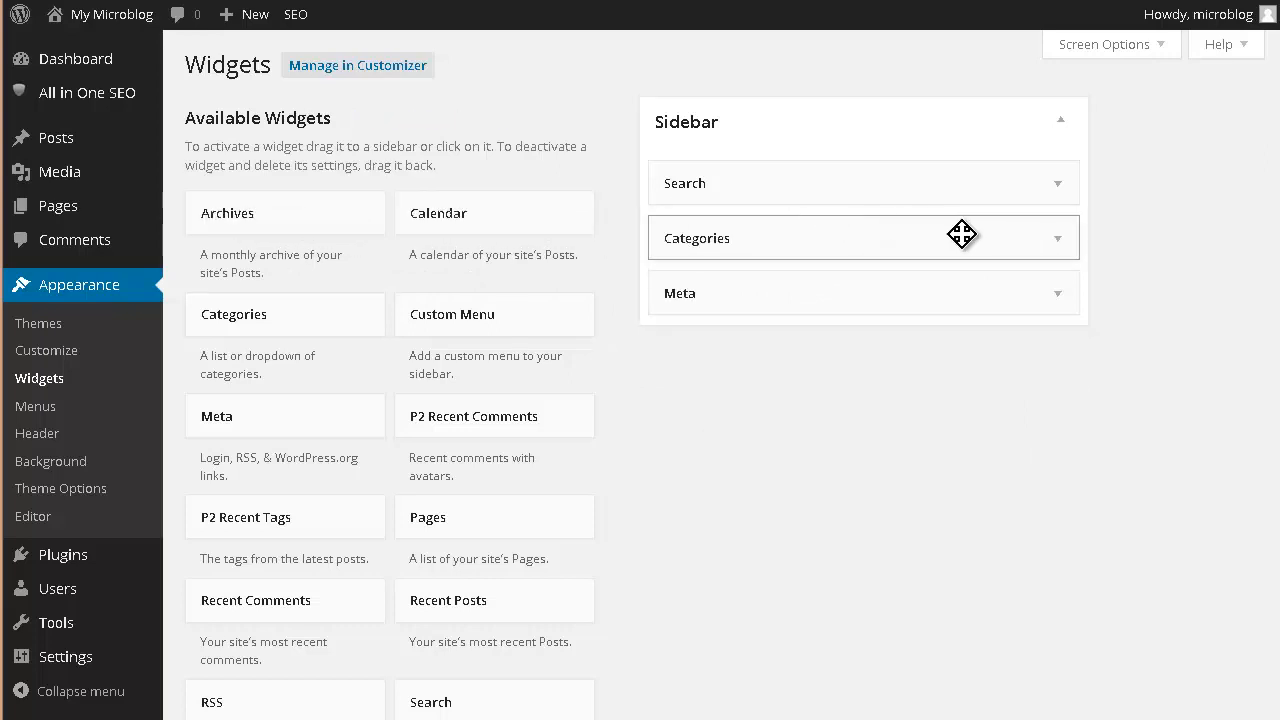
drag(808, 300, 268, 289)
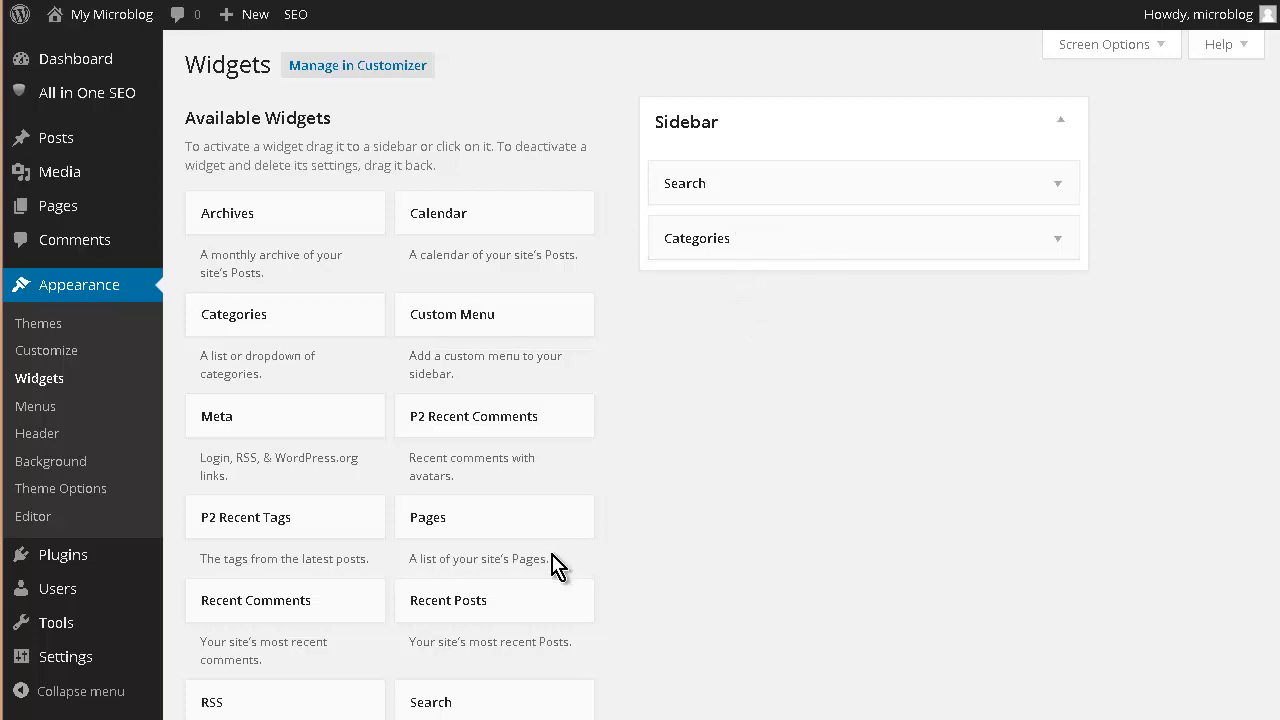
- Add an Archives widget below Categories and save it with an empty title
scroll(640, 450, down, 2)
scroll(668, 455, down, 2)
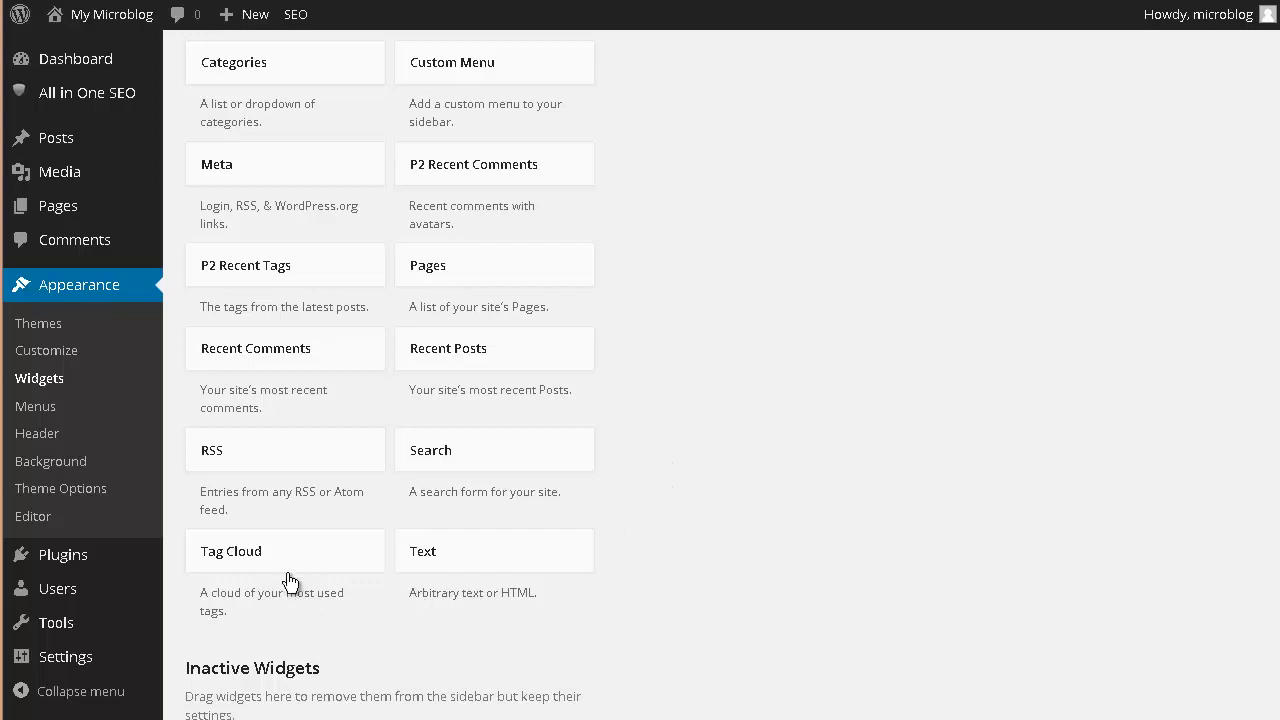
scroll(306, 540, up, 2)
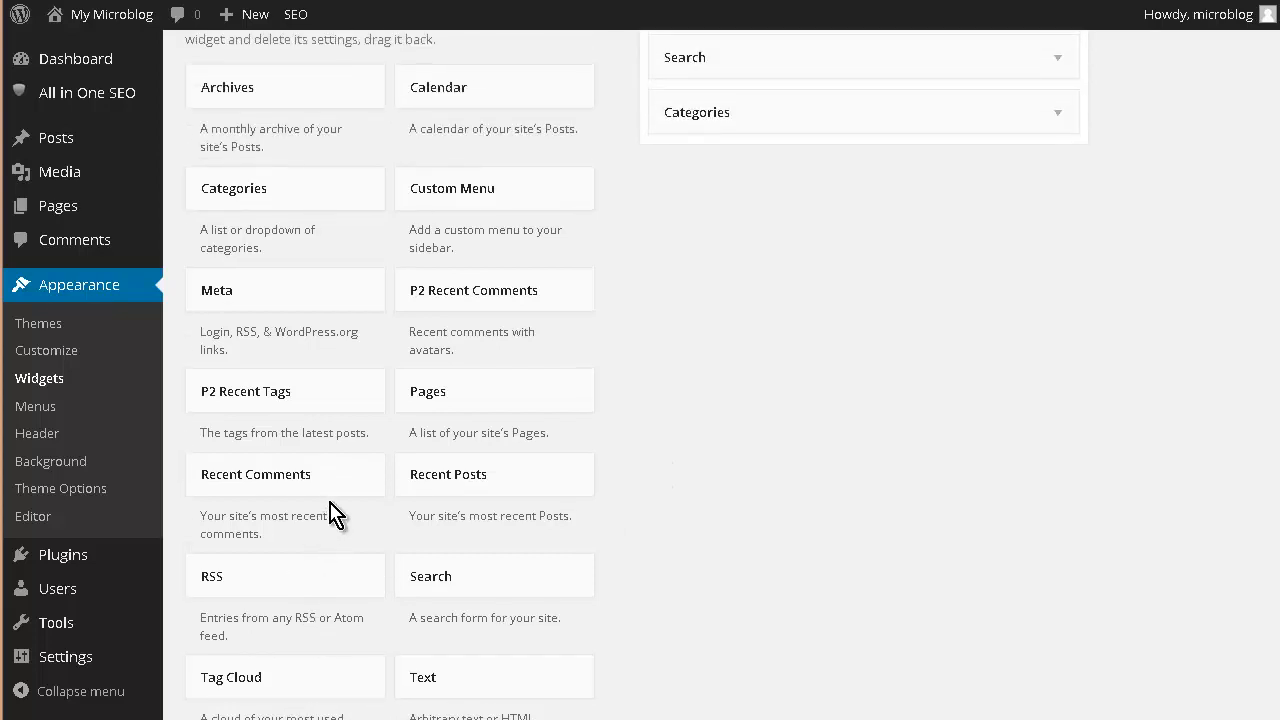
scroll(335, 515, up, 2)
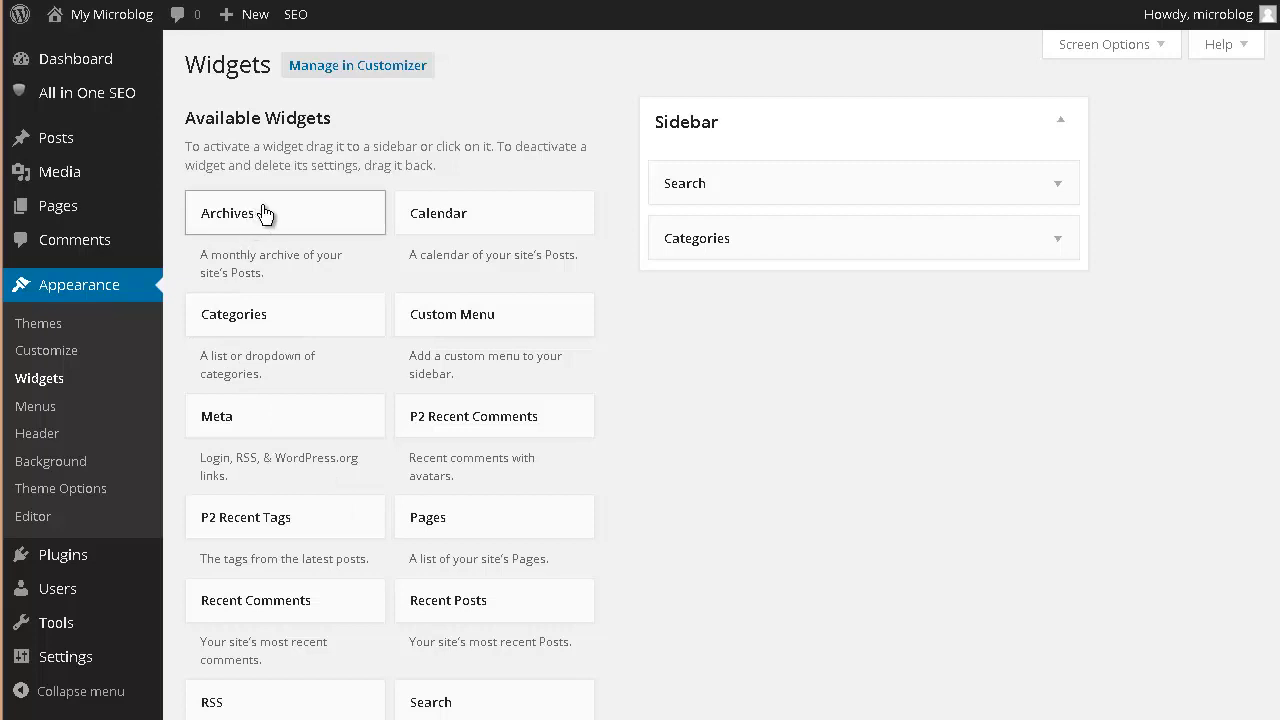
drag(265, 214, 895, 333)
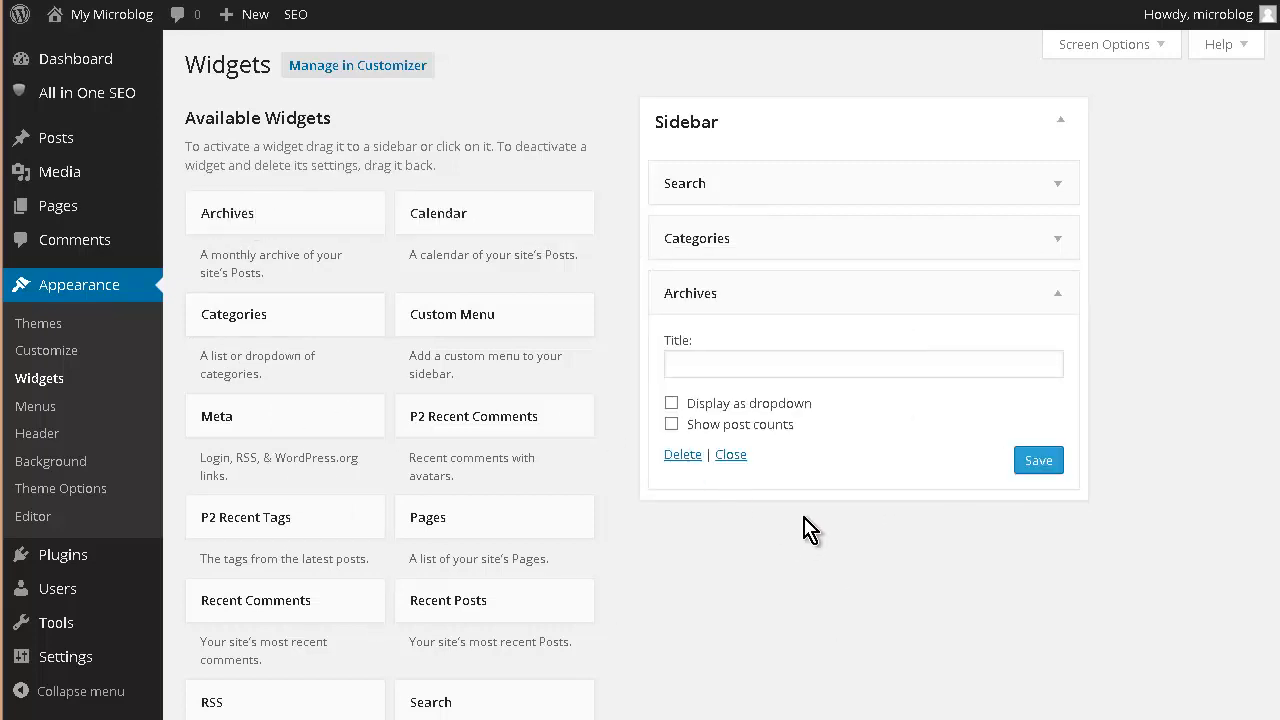
click(1040, 462)
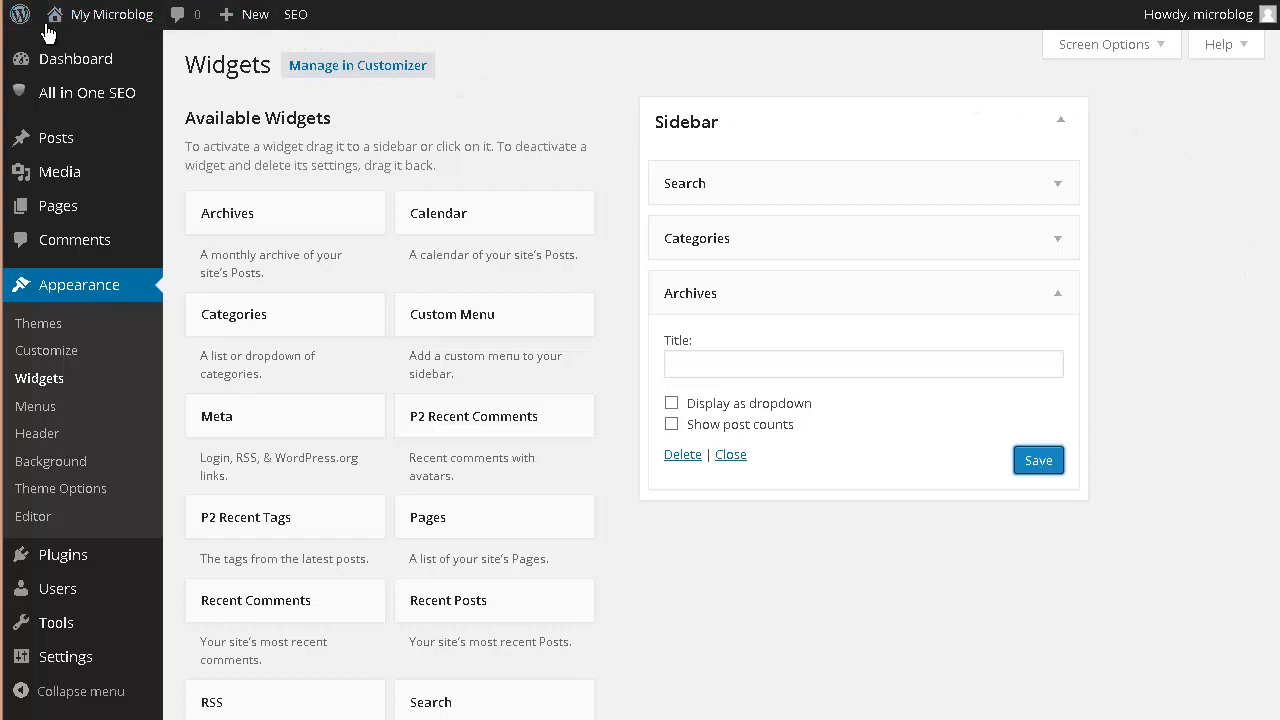
mouse_move(64, 27)
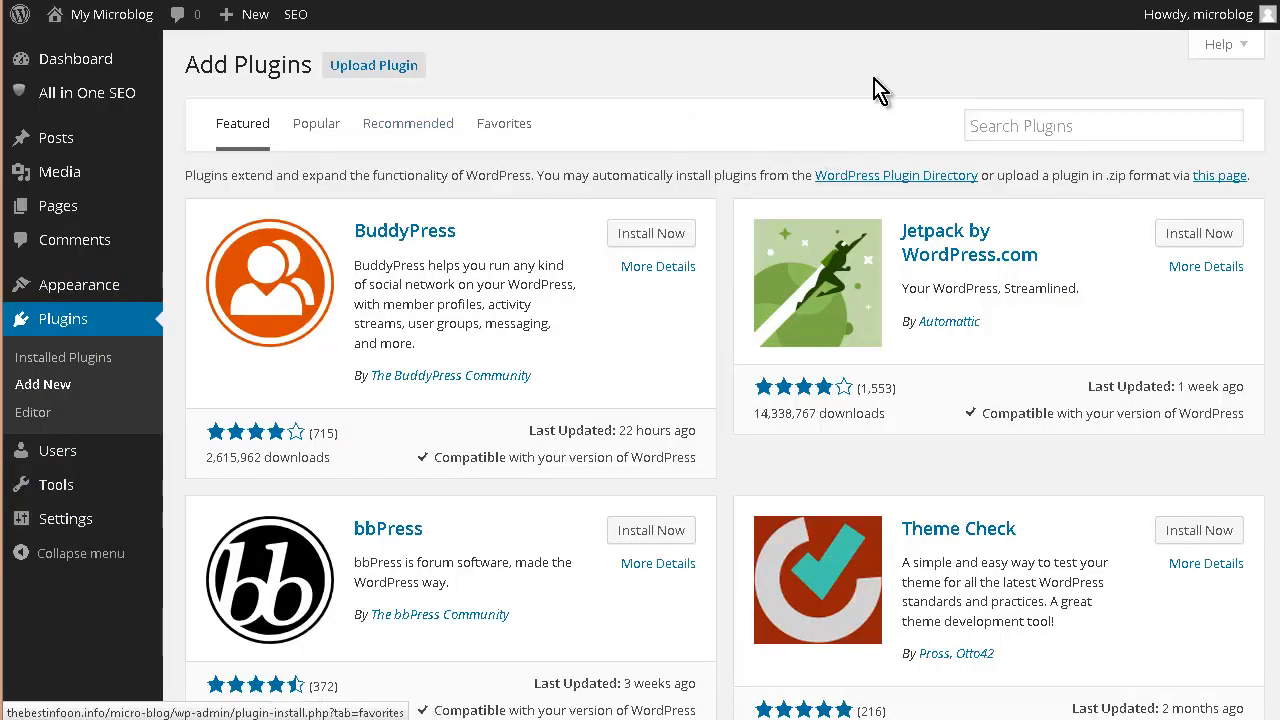
- Search plugins for 'custom meta', install Custom Meta 1.0 and activate it
click(1021, 127)
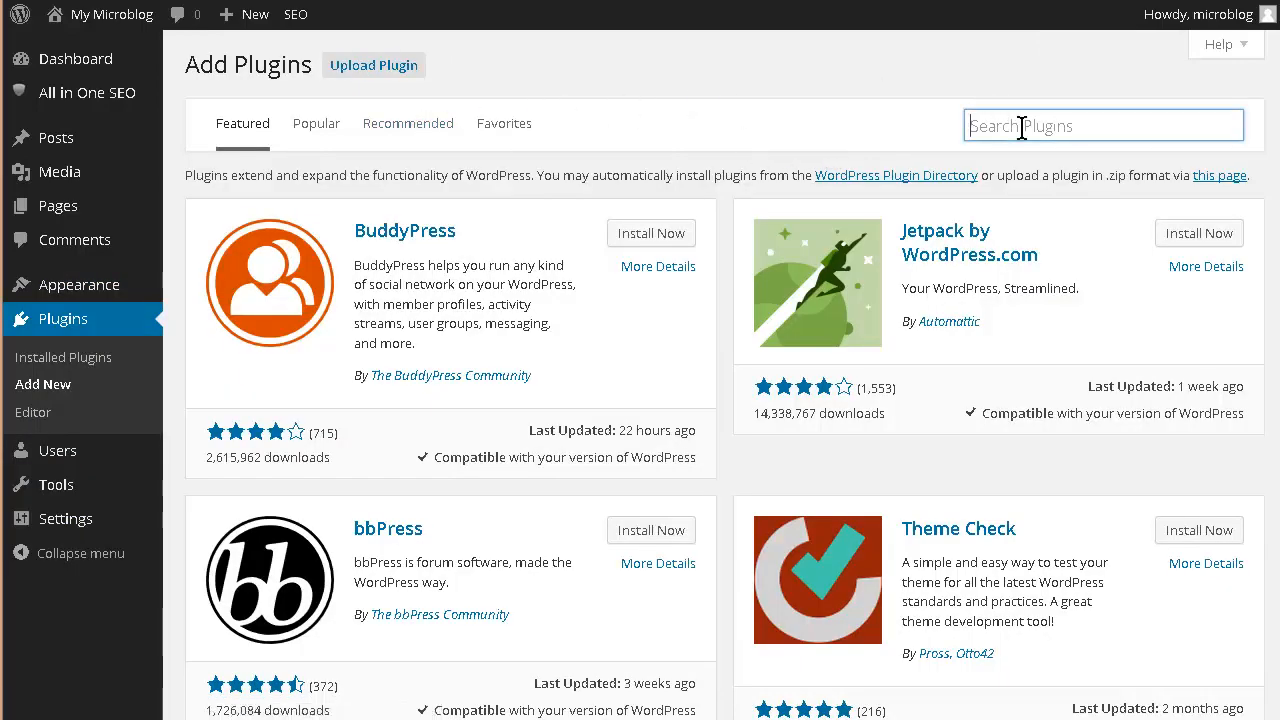
text(custom meta)
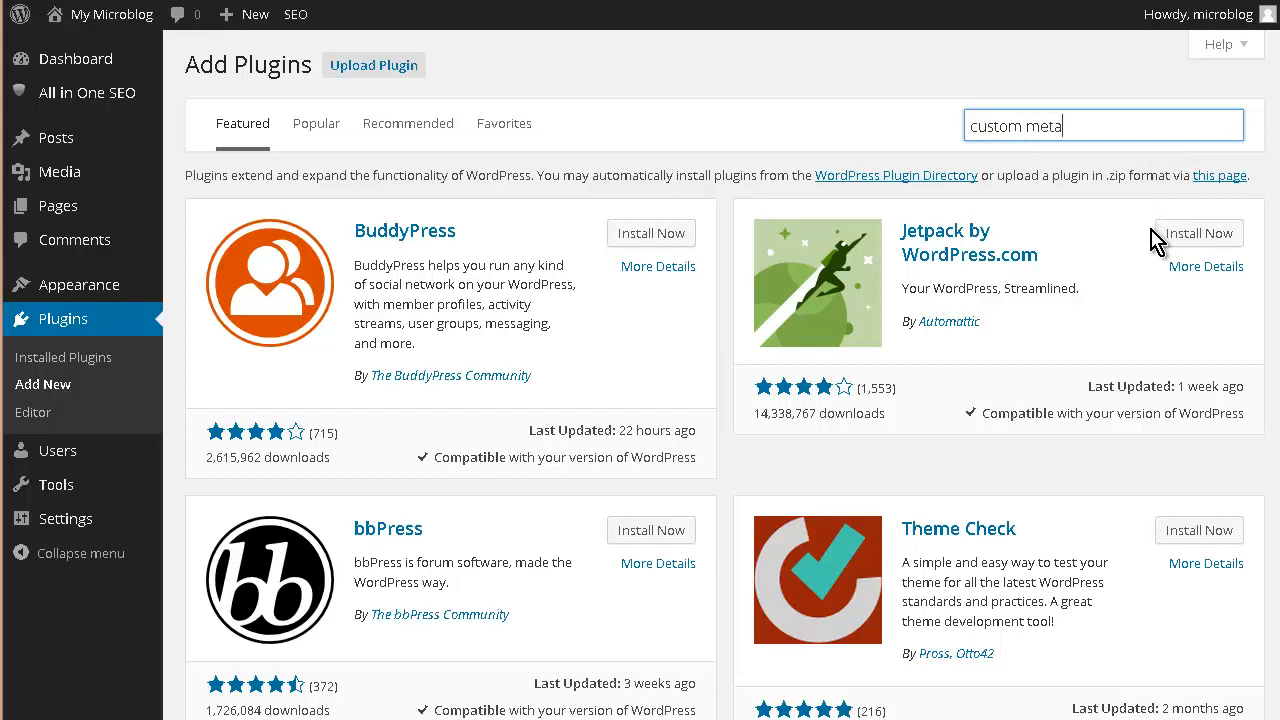
key(Return)
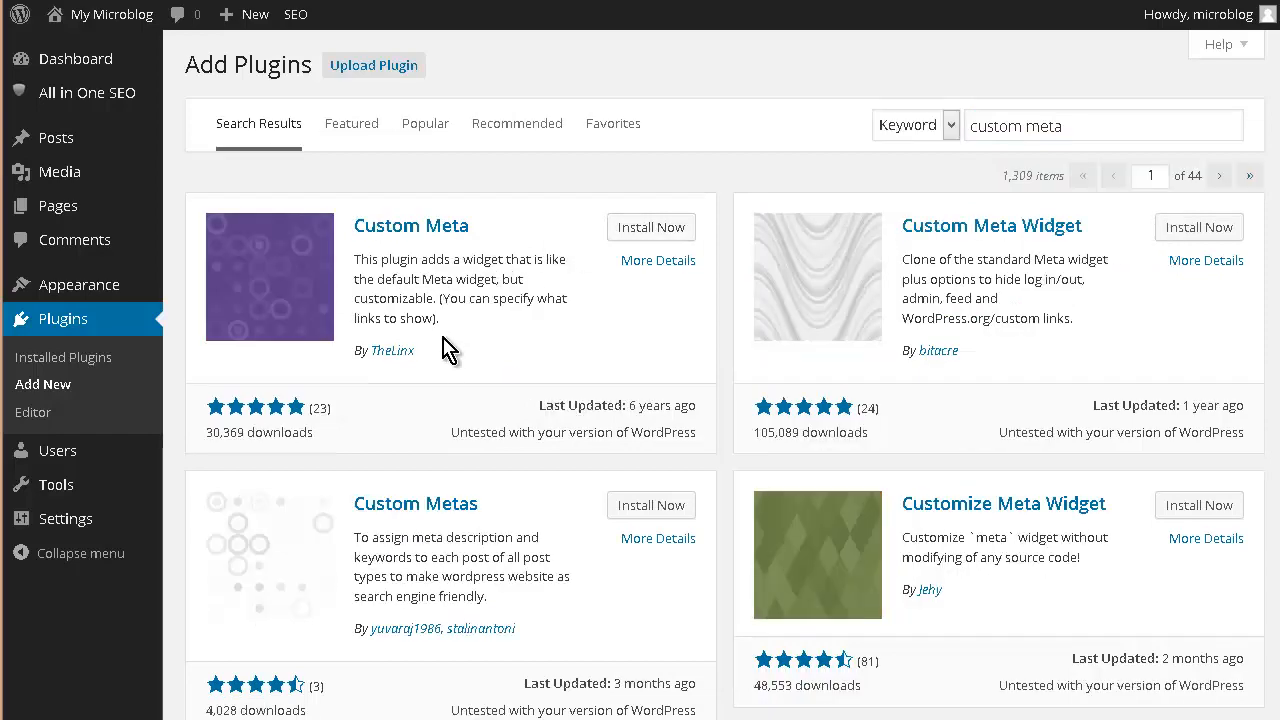
click(664, 234)
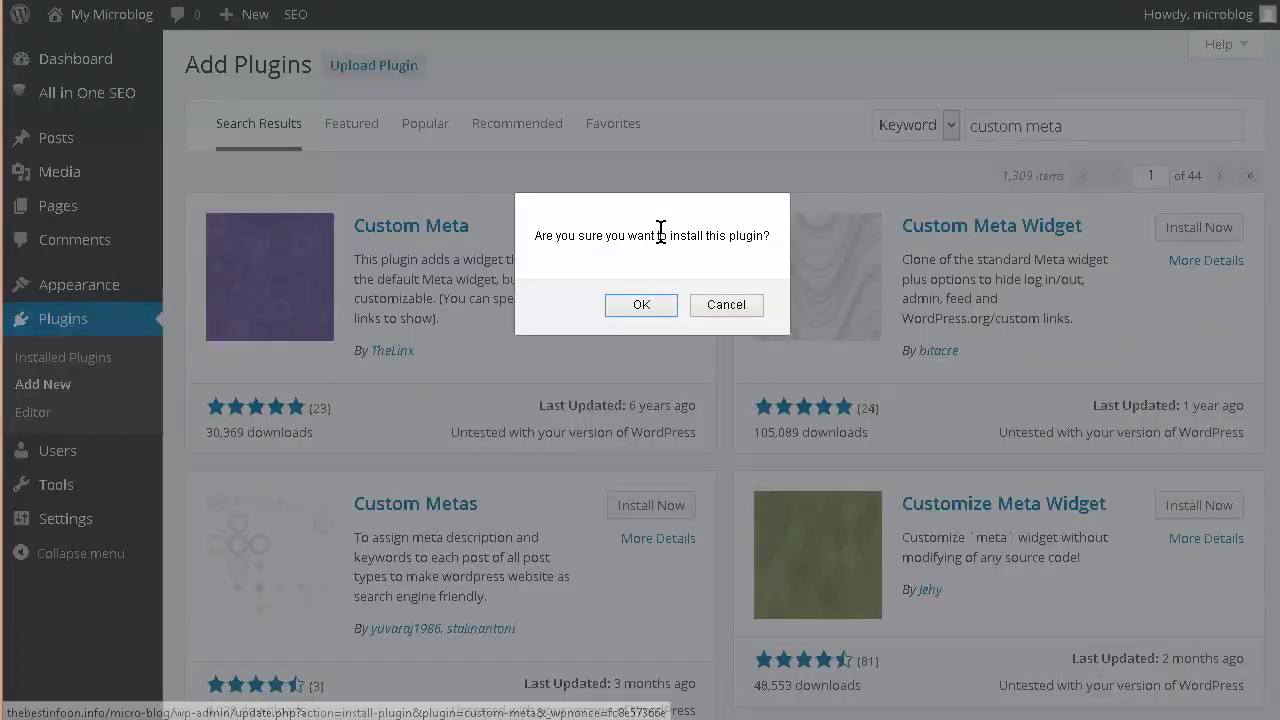
click(641, 306)
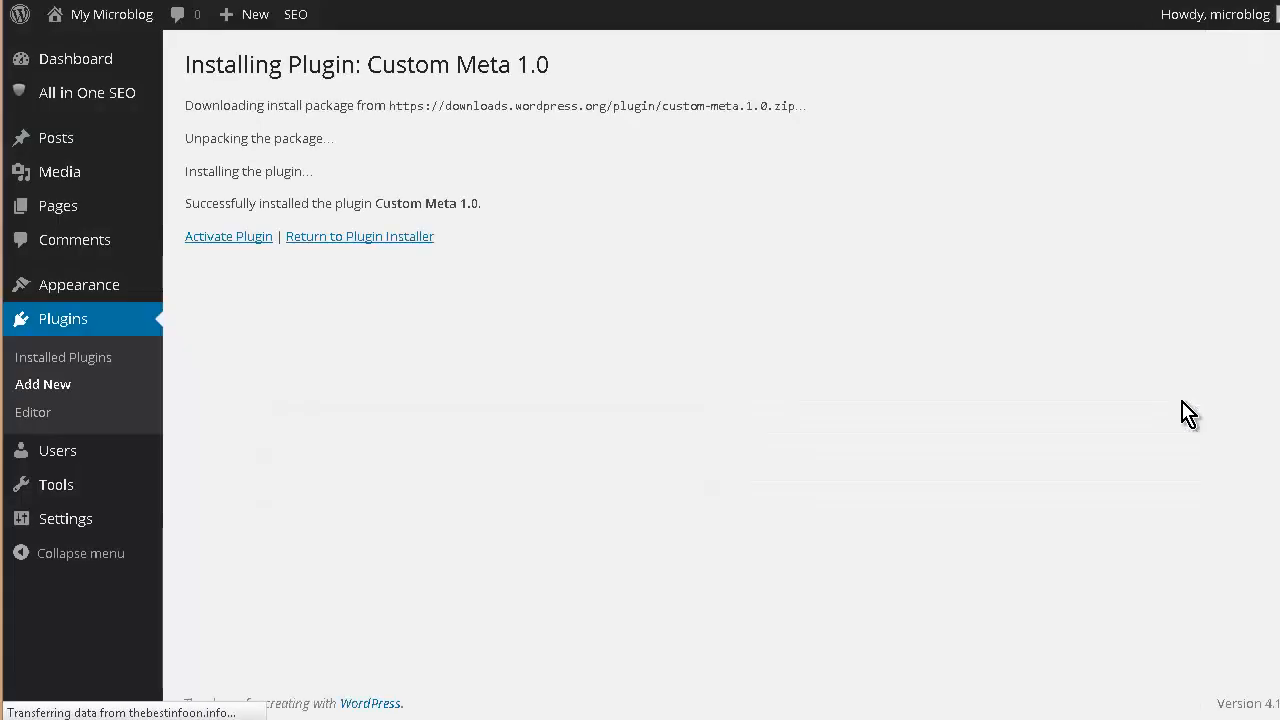
click(259, 239)
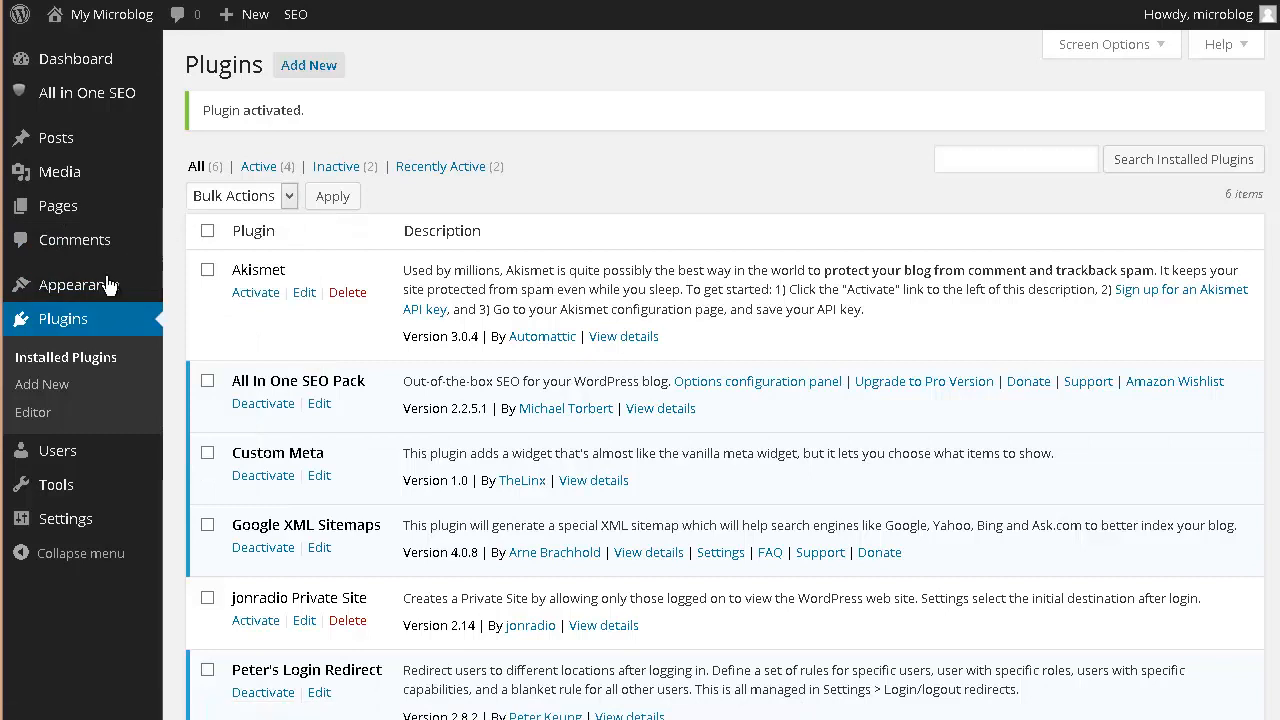
mouse_move(104, 285)
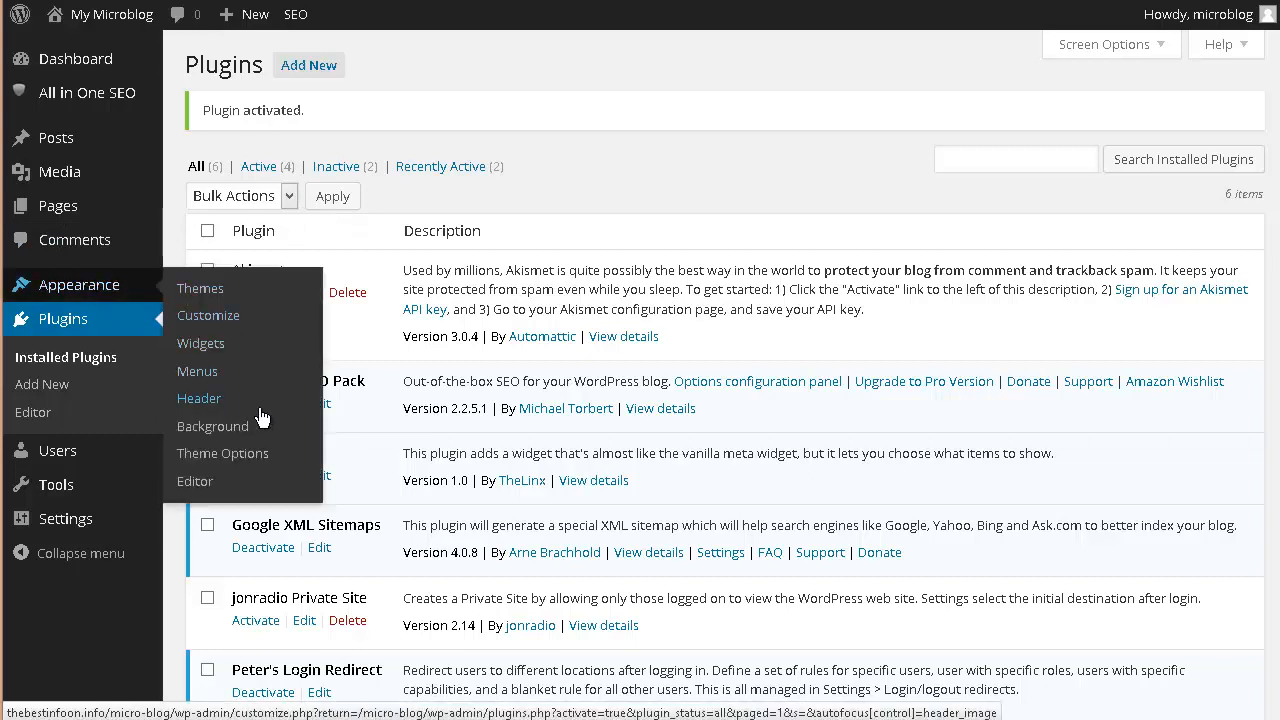
- Add a Custom Meta widget below Archives showing only Register/Site Admin and Log in/out, and save it
click(200, 343)
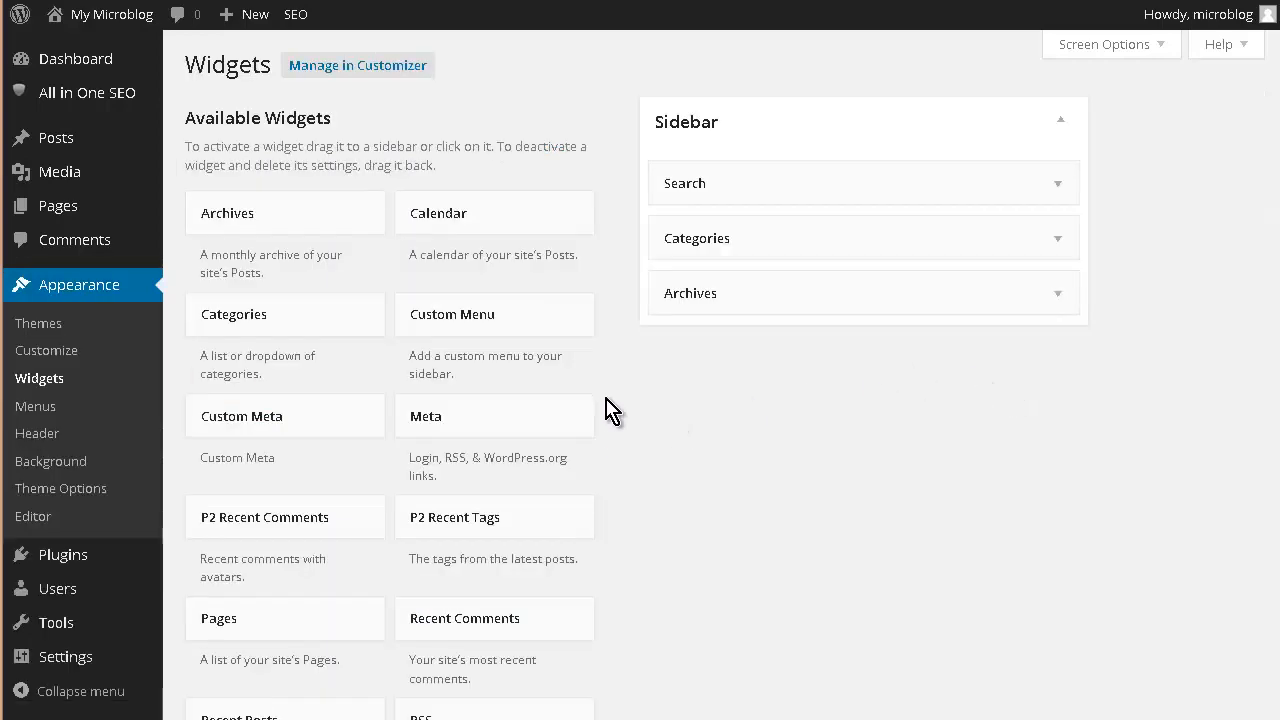
scroll(606, 430, down, 1)
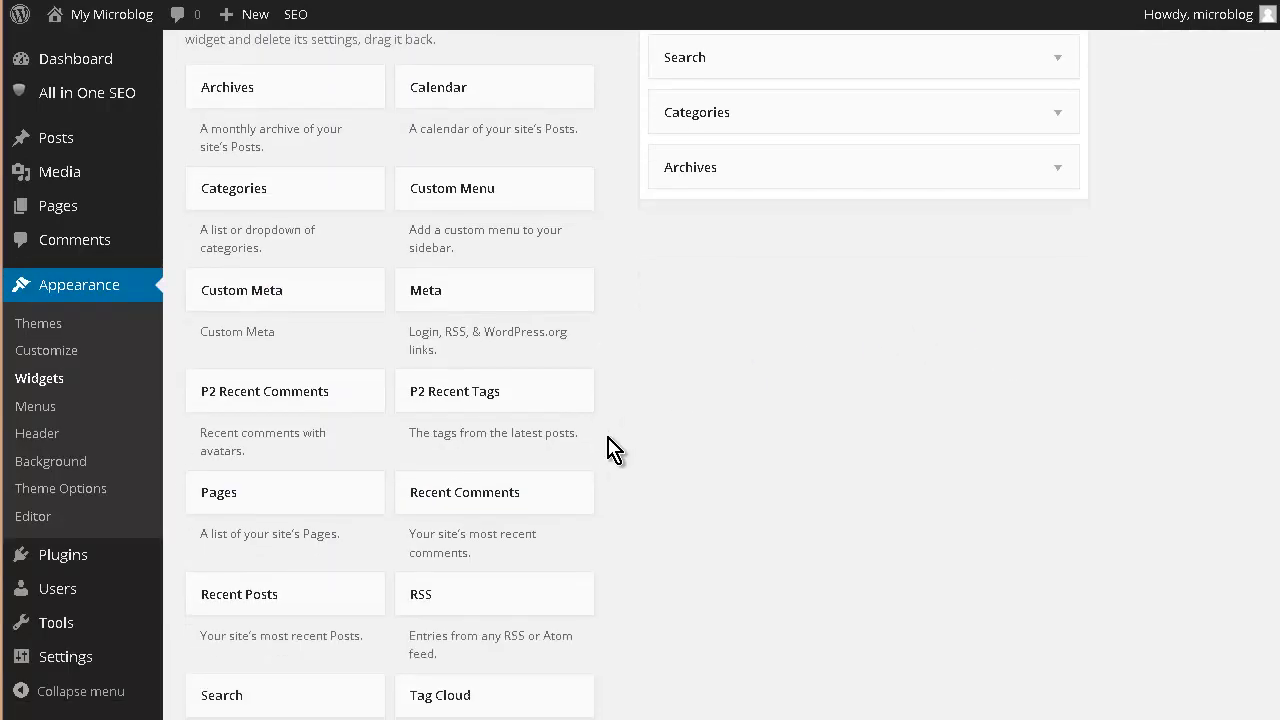
scroll(613, 448, down, 1)
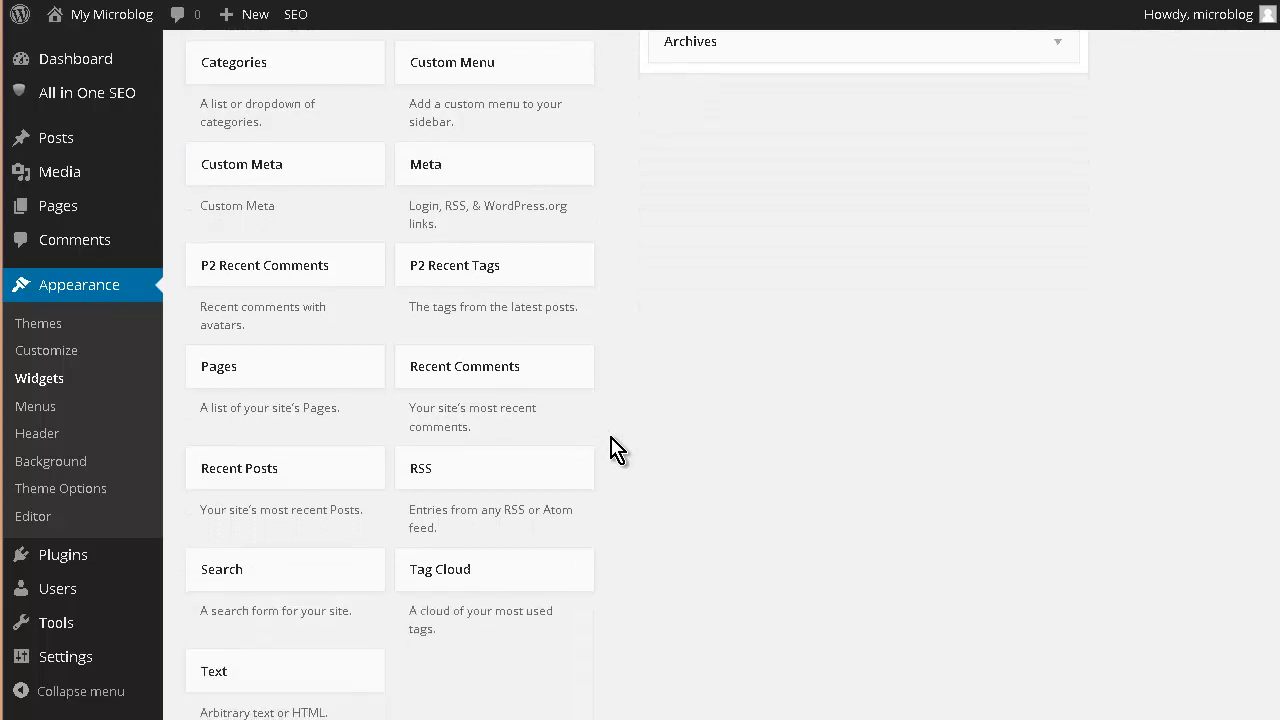
scroll(600, 440, up, 2)
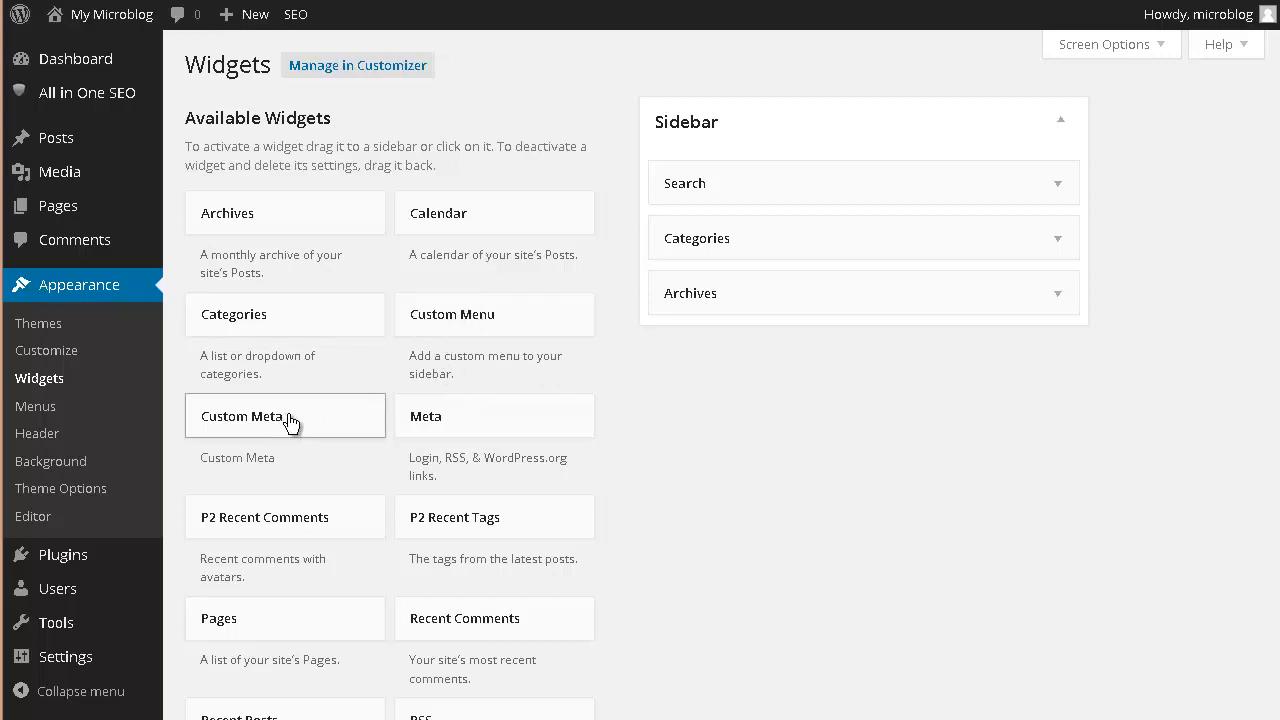
drag(290, 422, 812, 352)
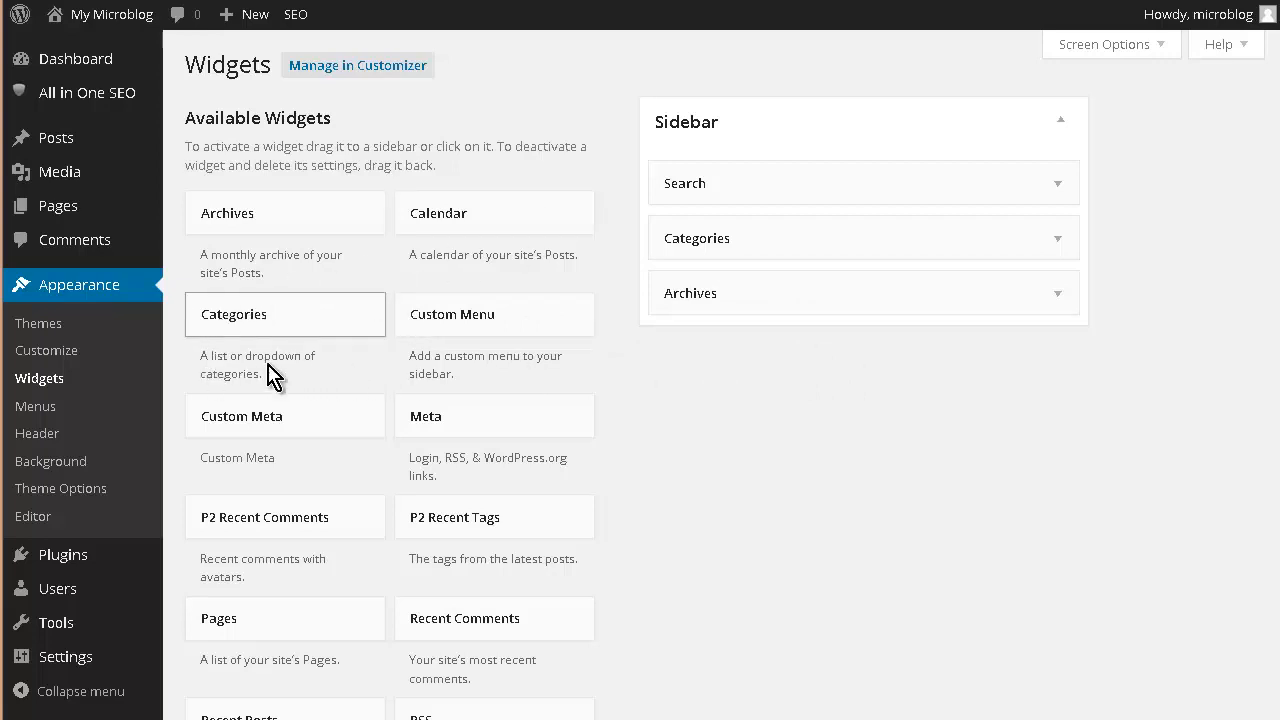
drag(221, 418, 689, 354)
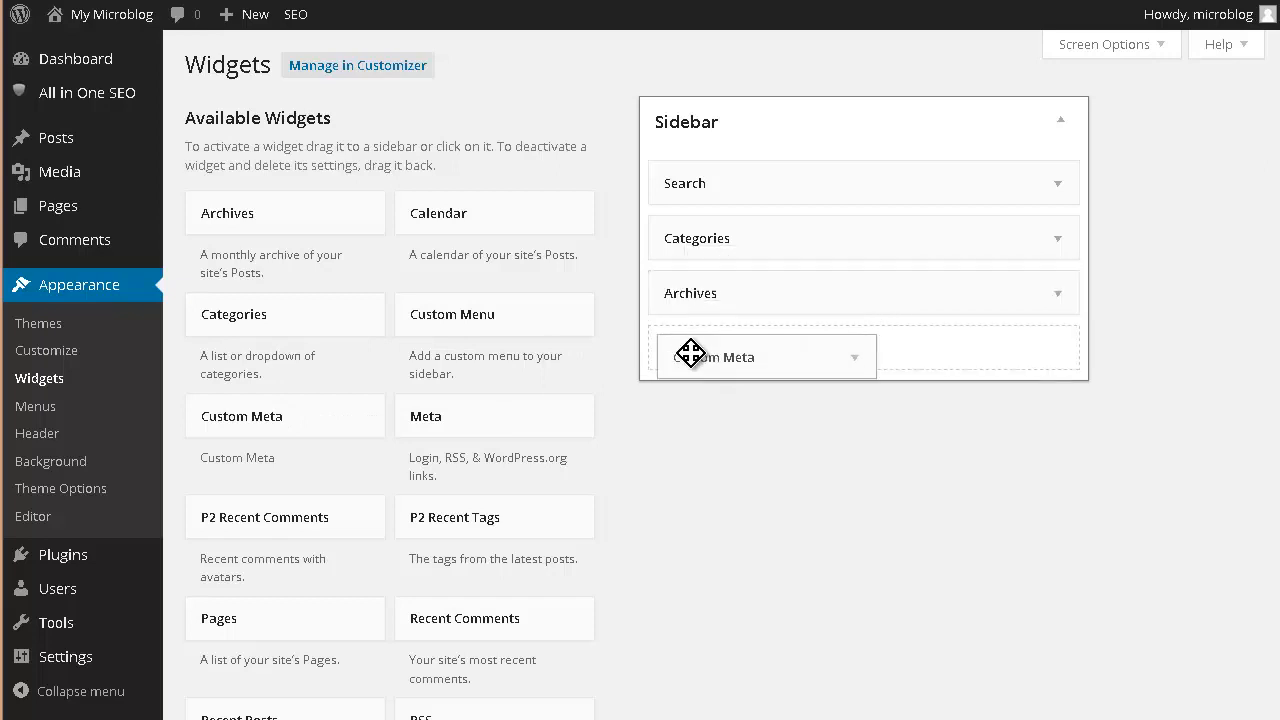
drag(803, 394, 803, 394)
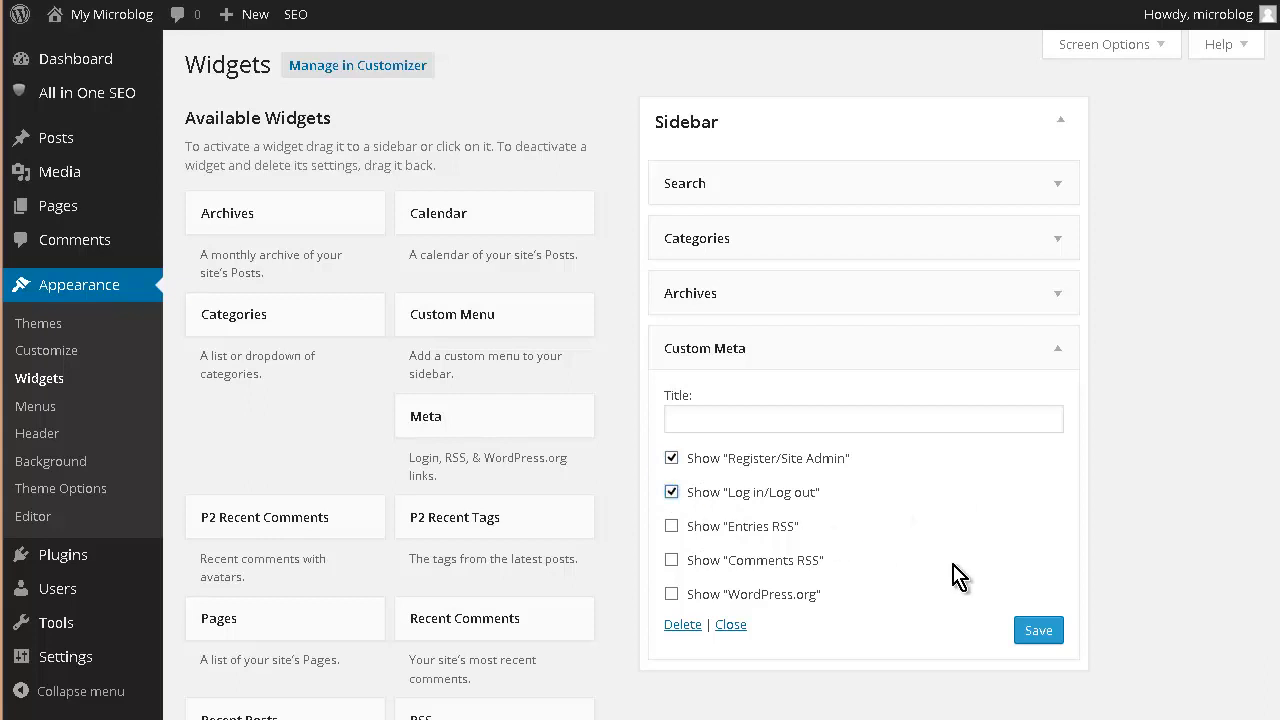
click(1043, 626)
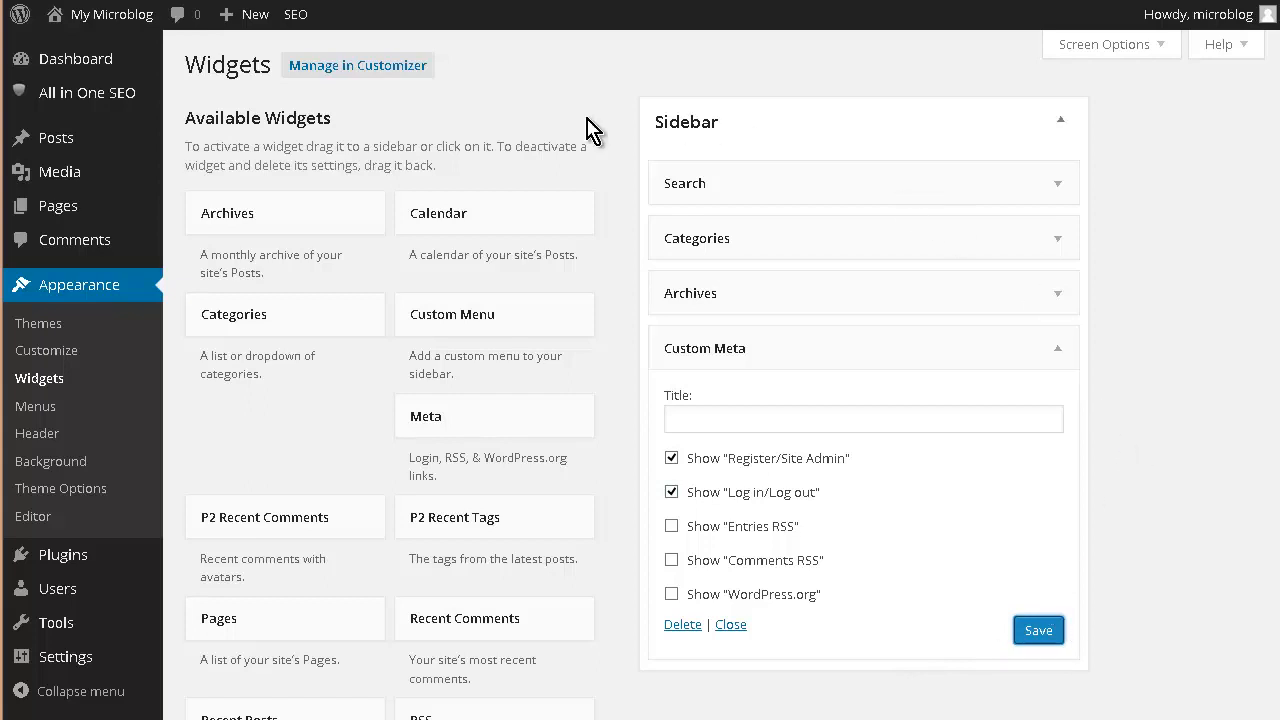
- Title the Custom Meta widget 'Welcome', save it, and check the sidebar on the live site
mouse_move(73, 22)
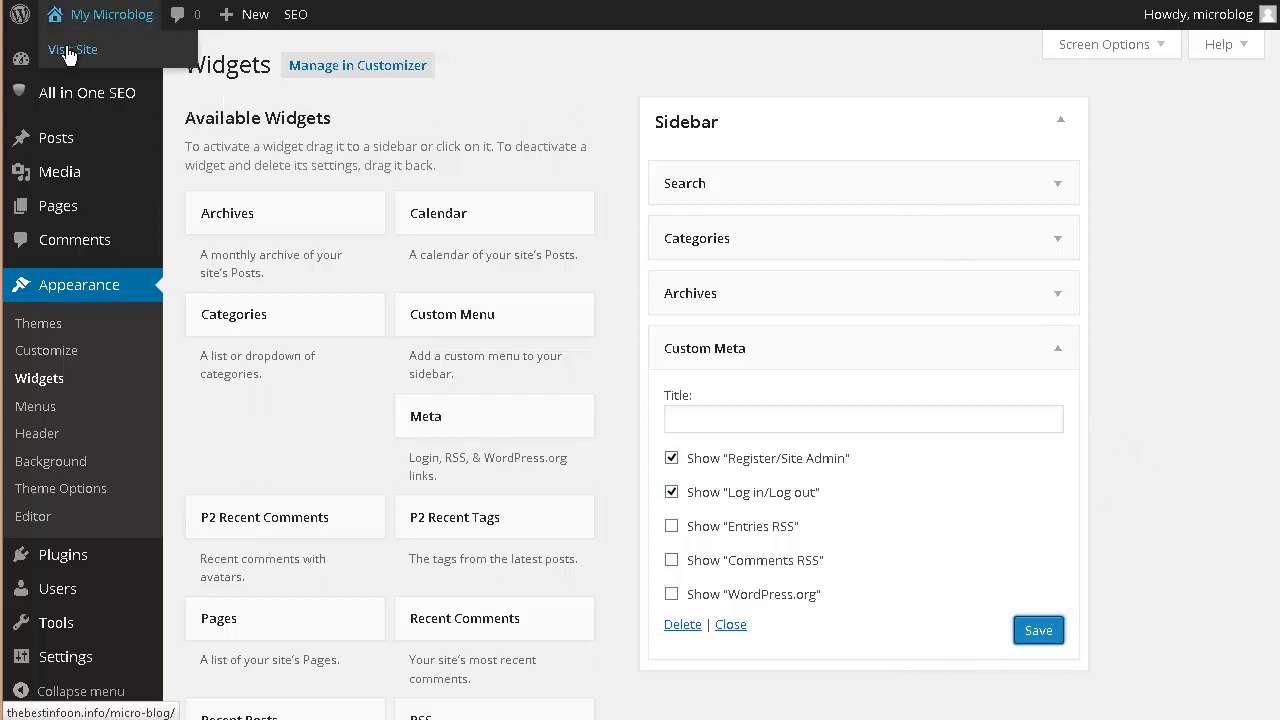
click(68, 52)
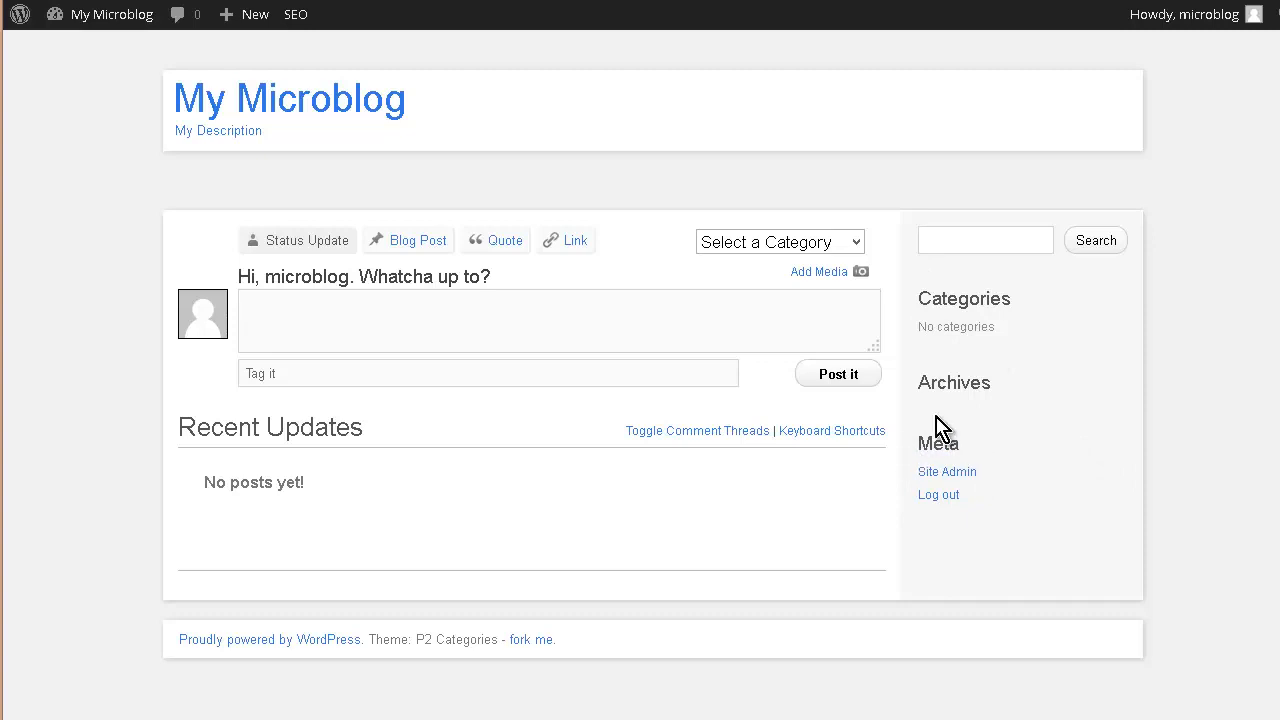
click(1052, 348)
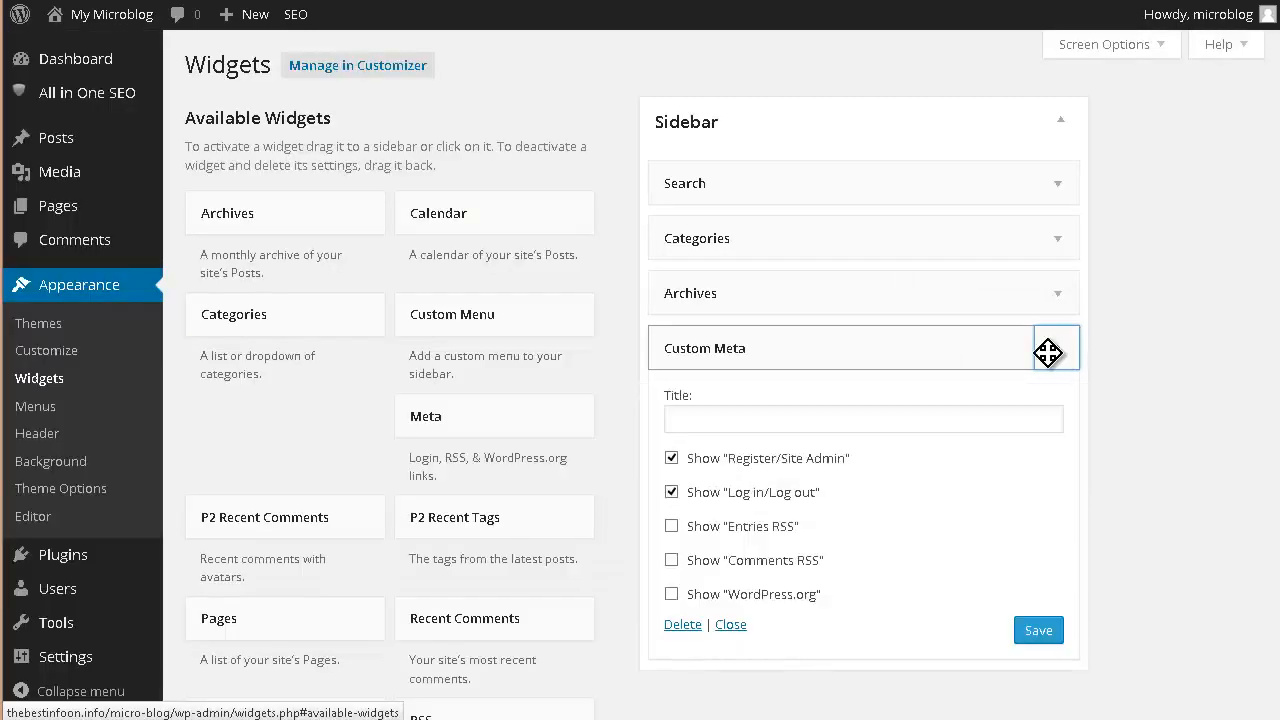
click(690, 414)
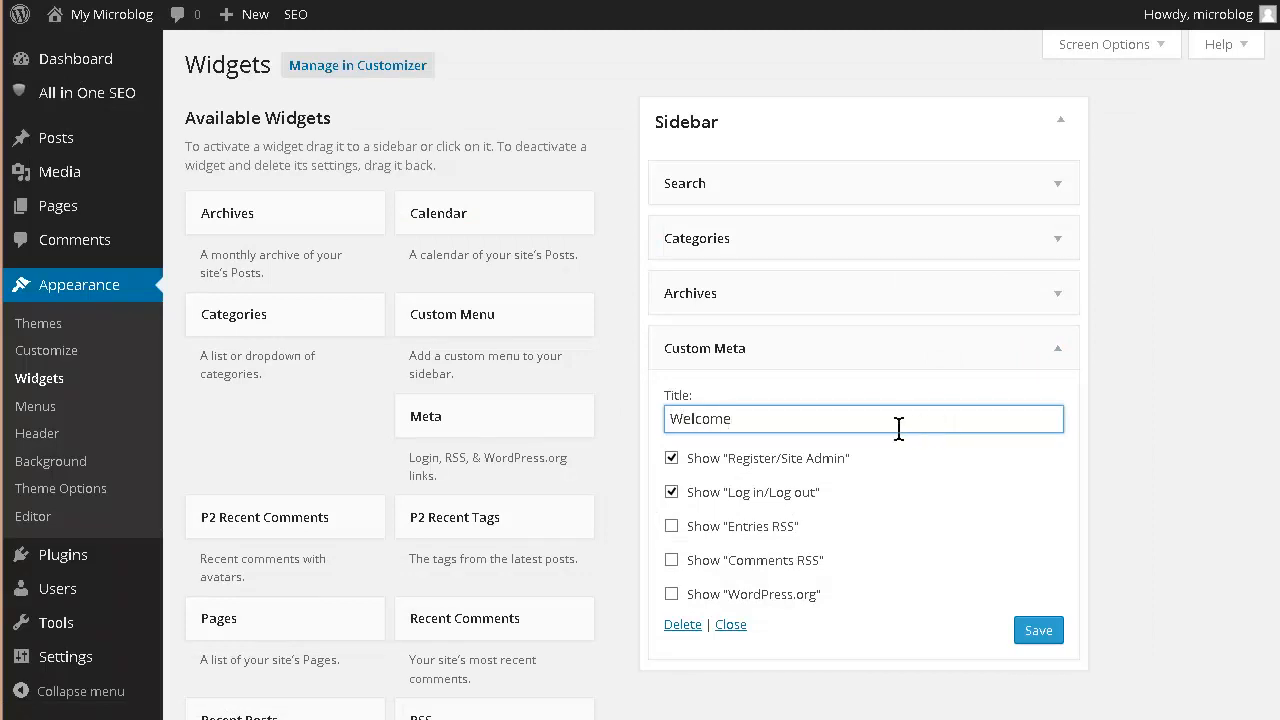
scroll(980, 460, down, 3)
key(Return)
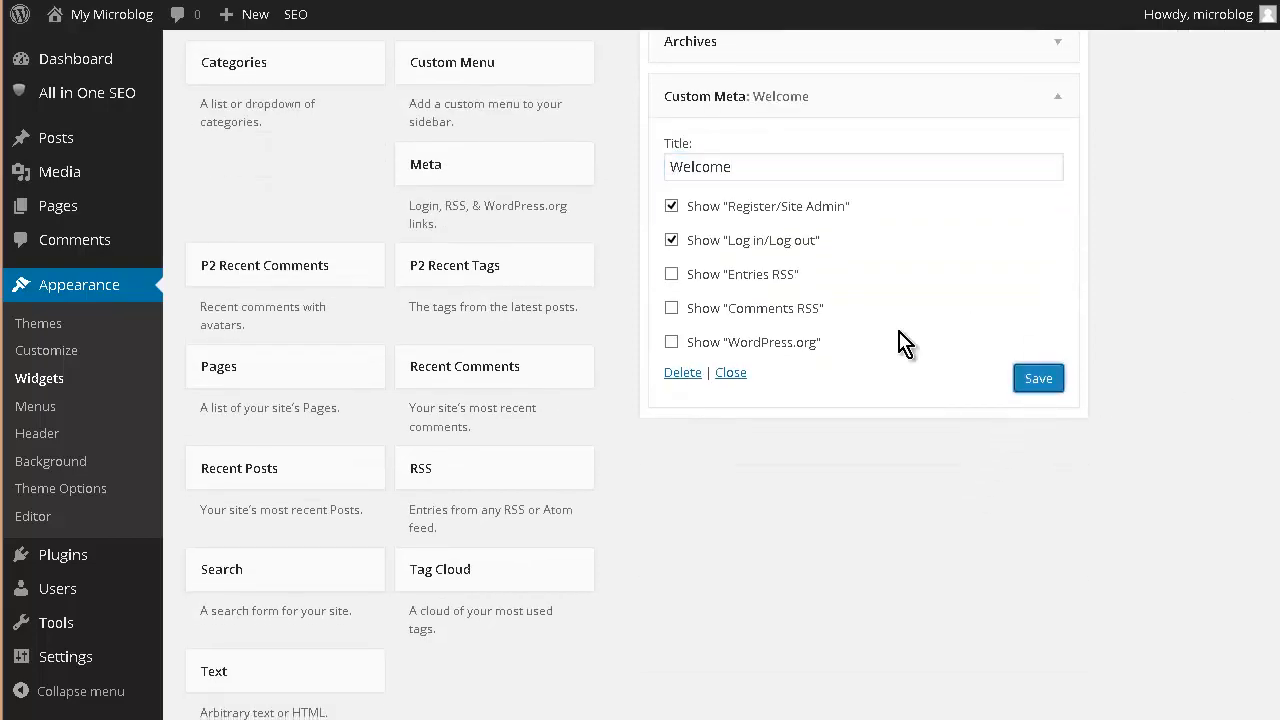
scroll(245, 172, up, 3)
click(95, 45)
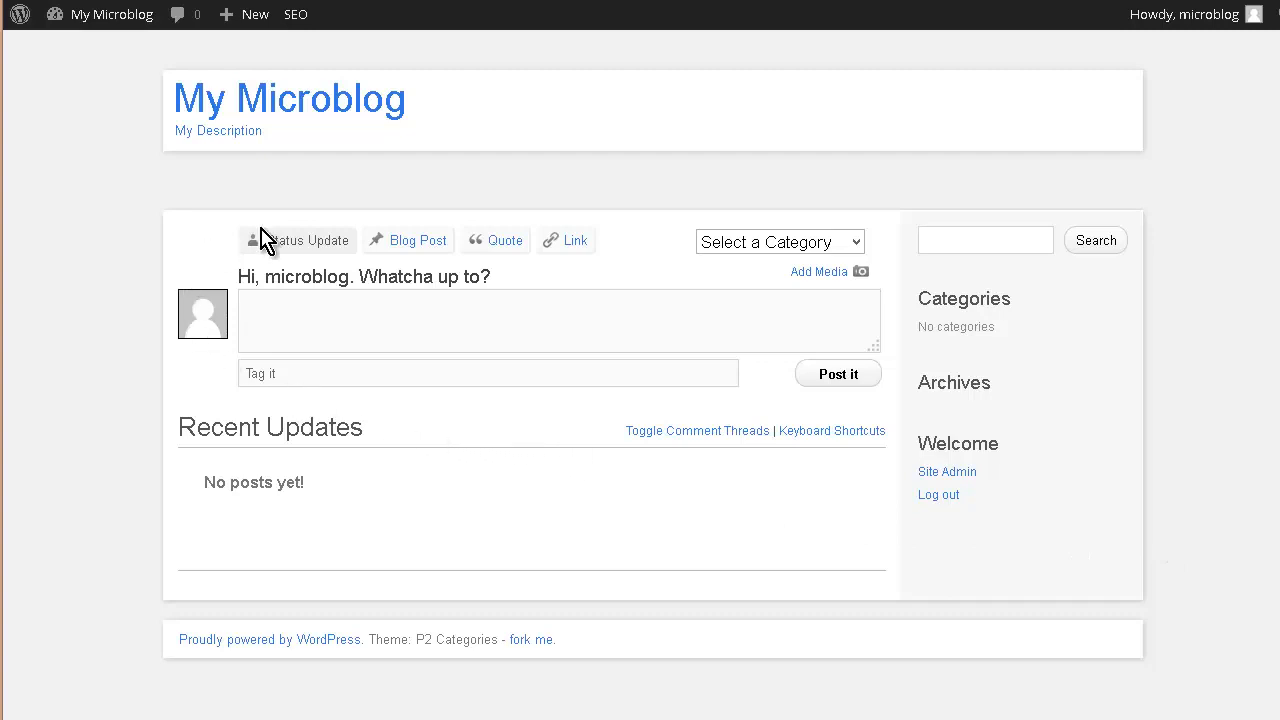
- Post a 'Hi there' update tagged welcome under General Discussion
click(856, 250)
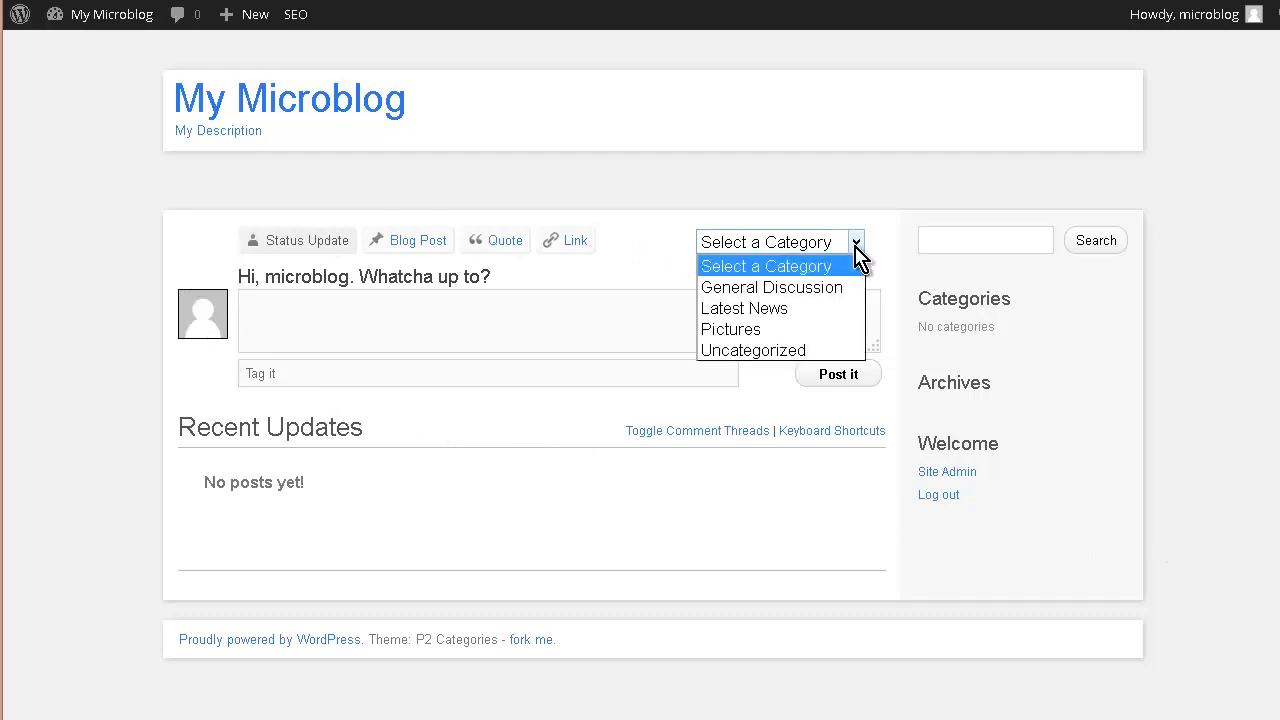
click(830, 286)
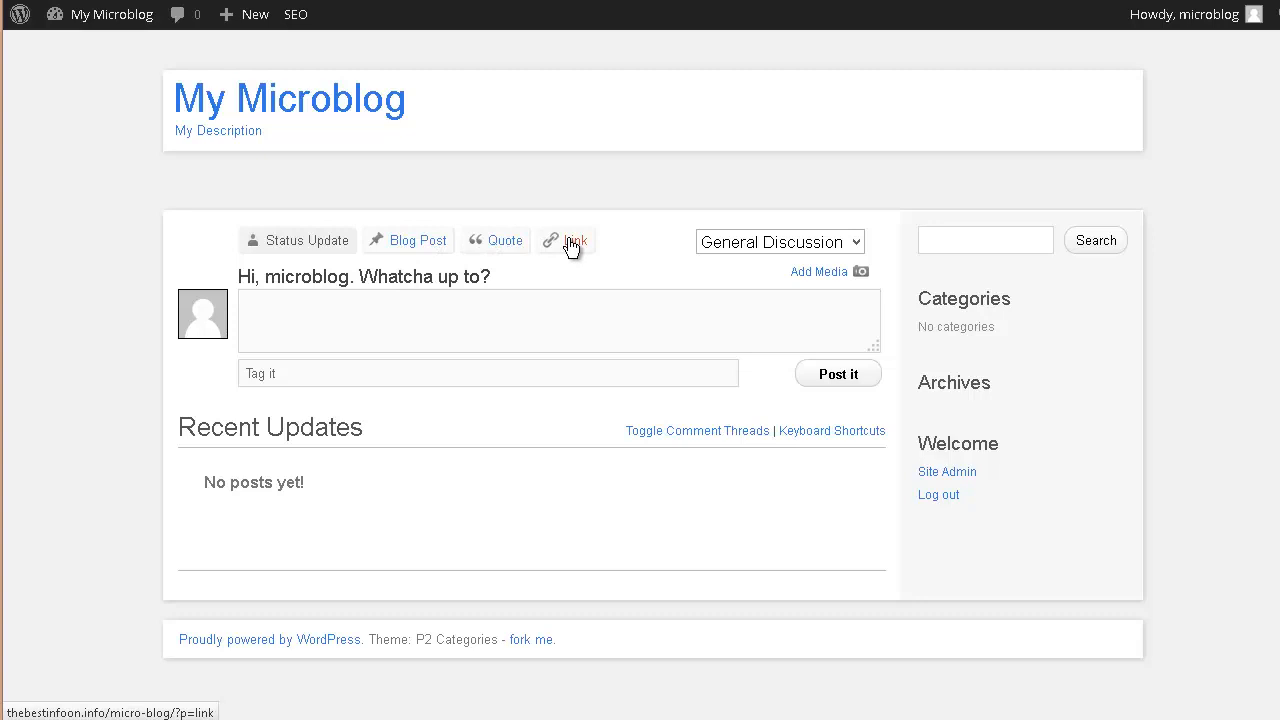
click(257, 306)
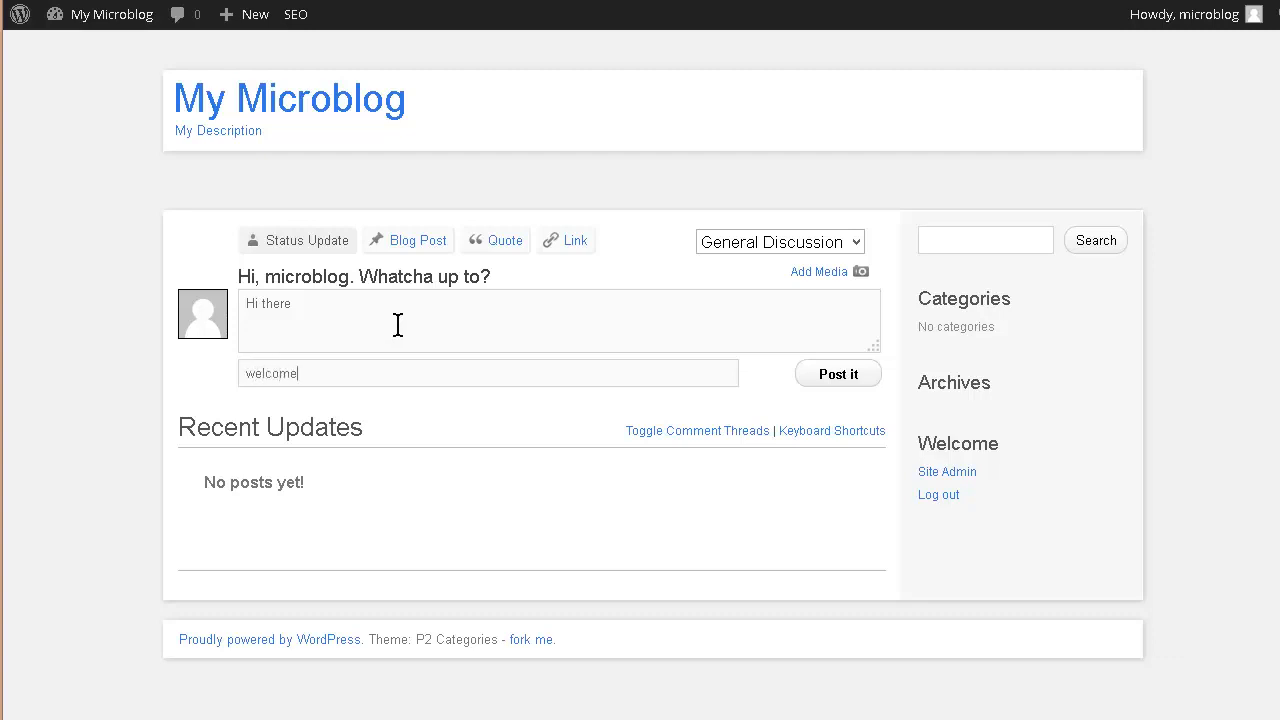
click(836, 376)
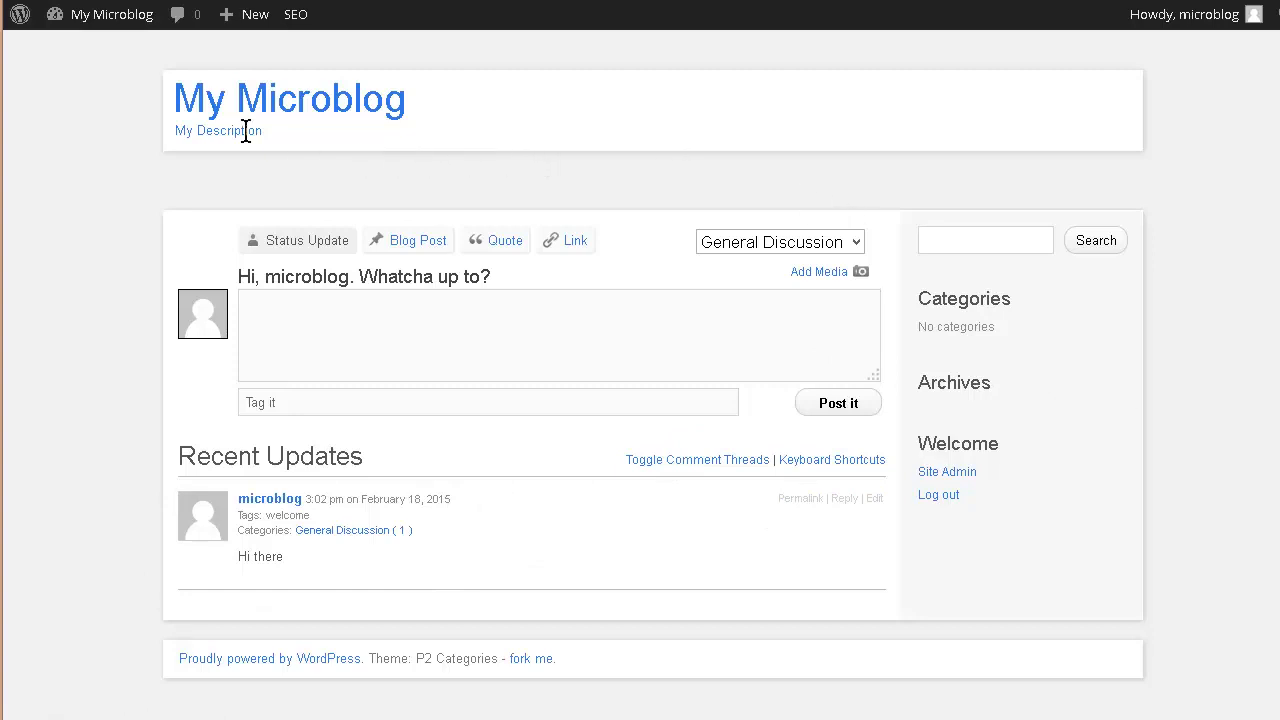
- Leave the live microblog through the My Microblog admin-bar menu and reach the Widgets screen
mouse_move(110, 25)
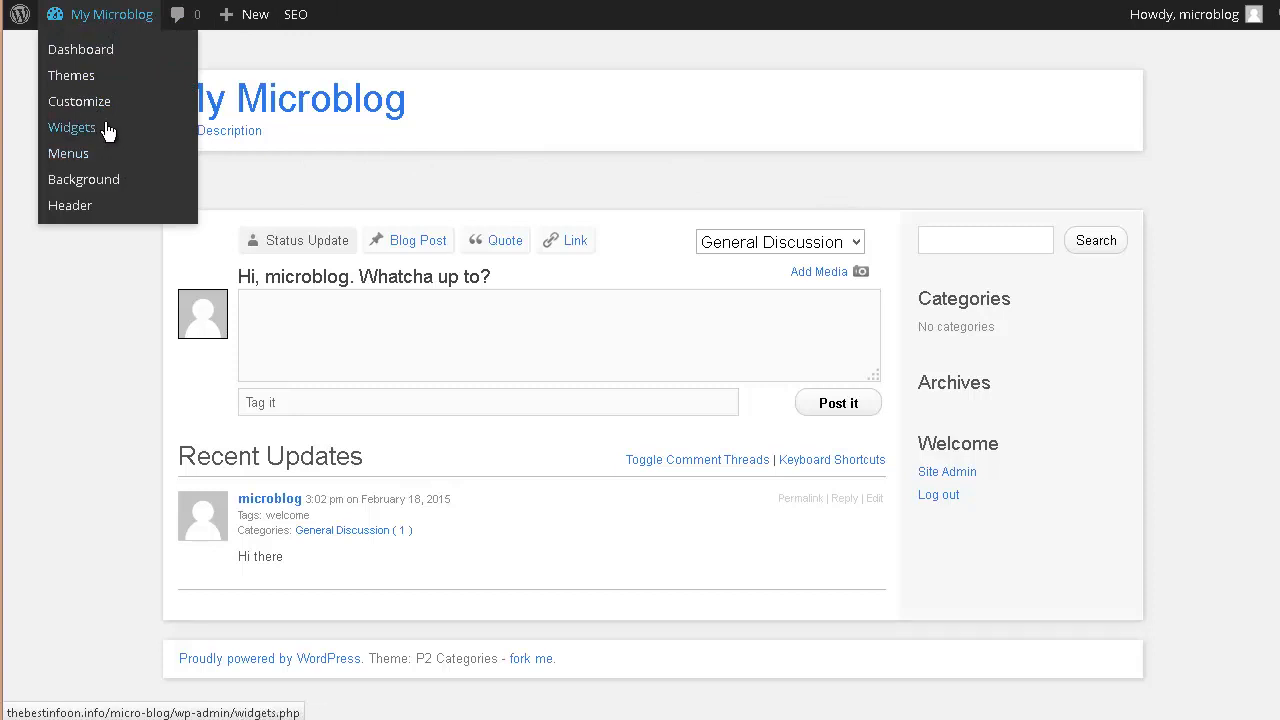
click(60, 128)
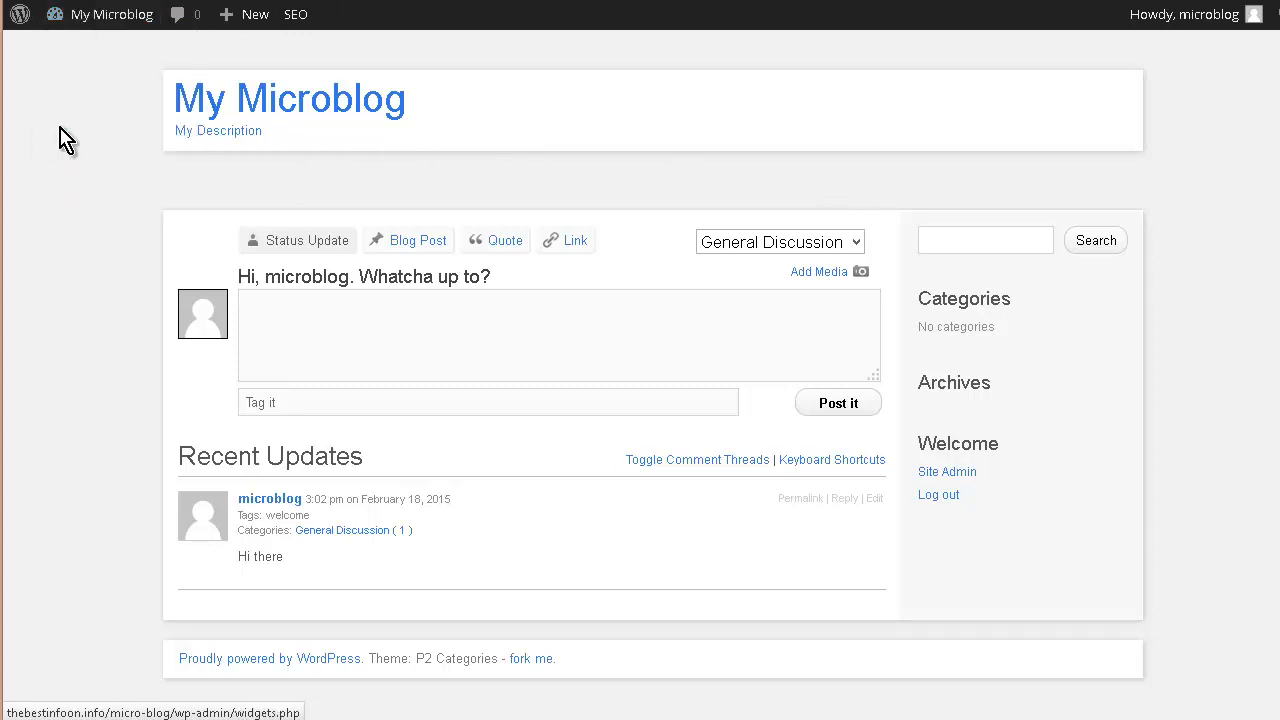
mouse_move(80, 18)
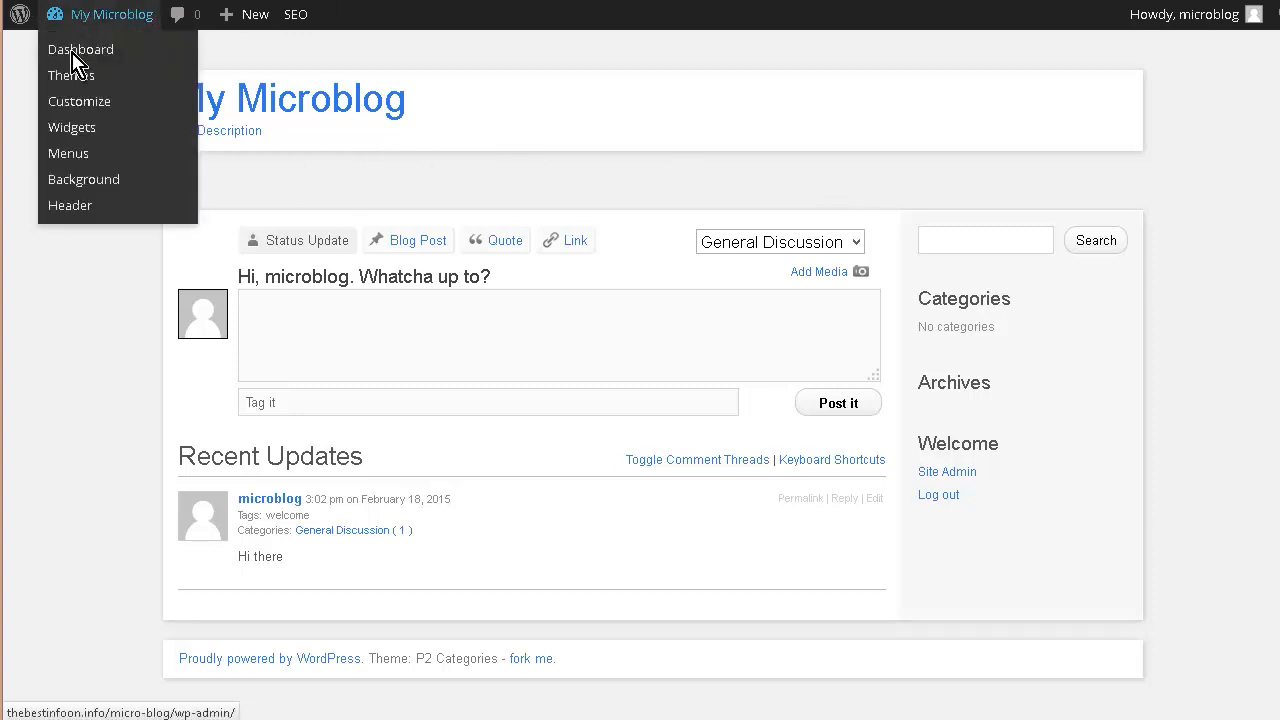
click(84, 131)
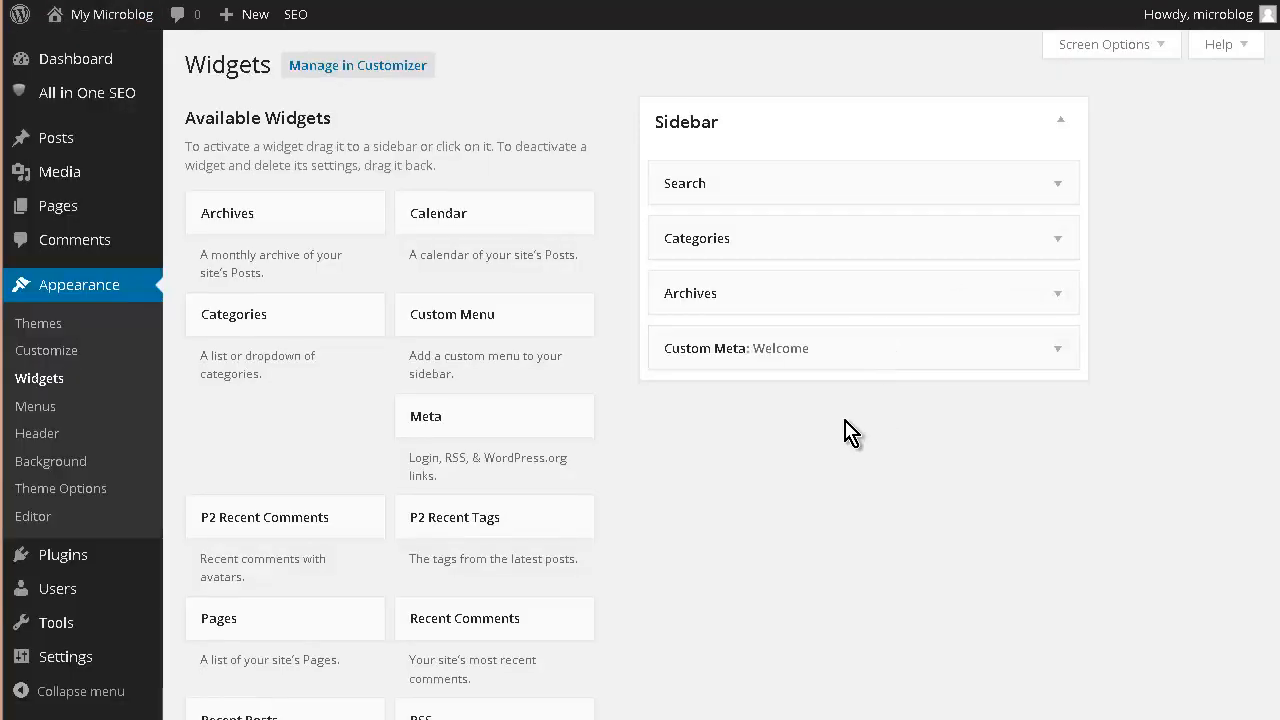
- Place a Tag Cloud widget in the Sidebar above Custom Meta, title it 'Tag Cloud' and save
scroll(515, 505, down, 3)
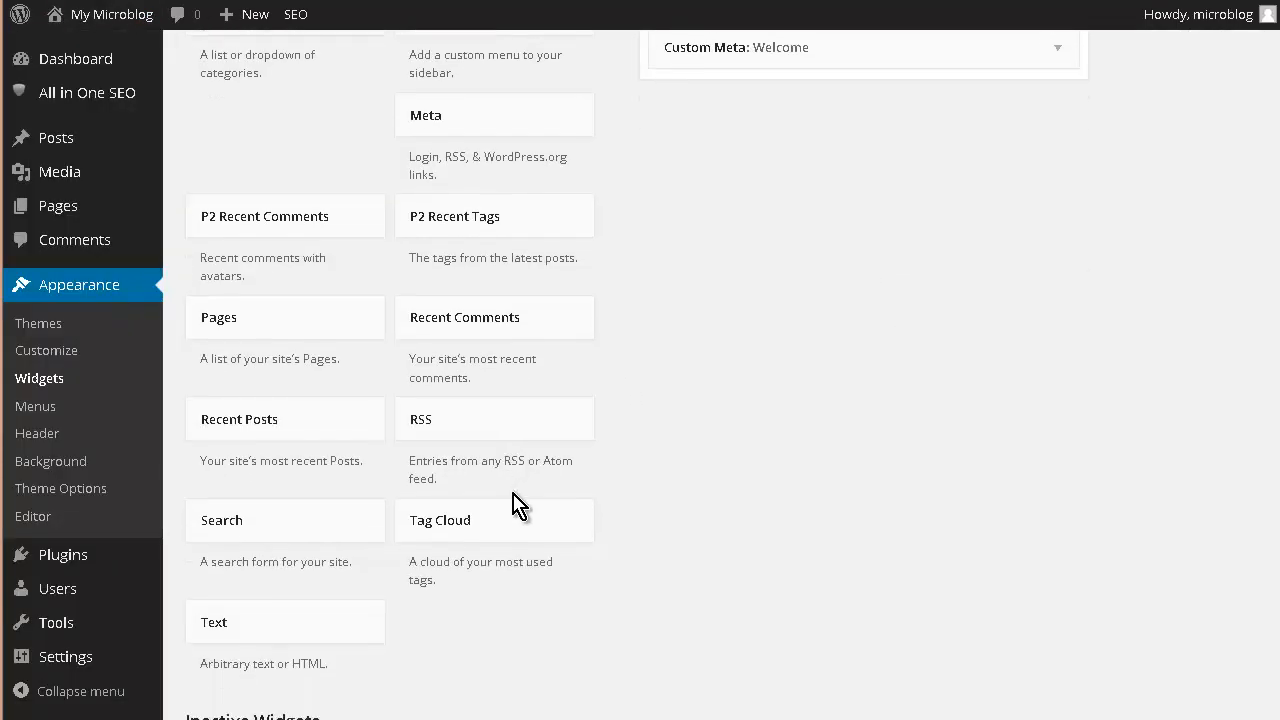
scroll(512, 492, down, 1)
drag(450, 447, 702, 352)
scroll(831, 534, up, 4)
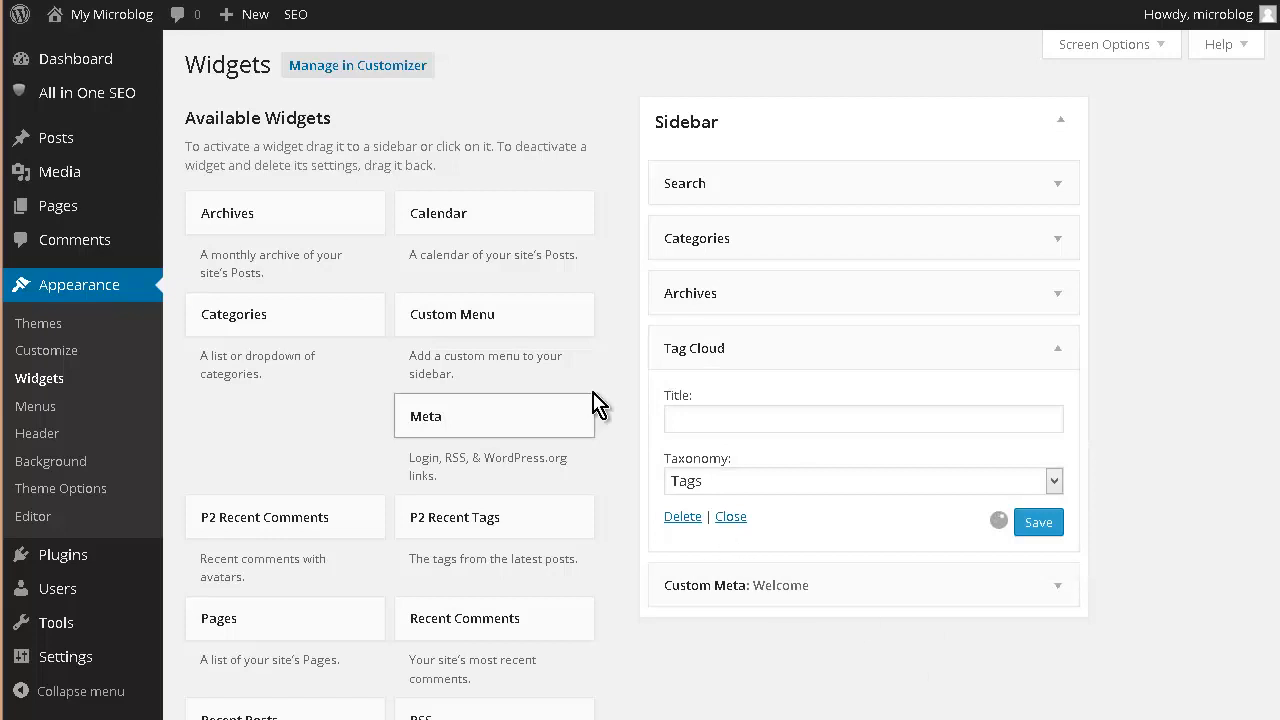
click(707, 416)
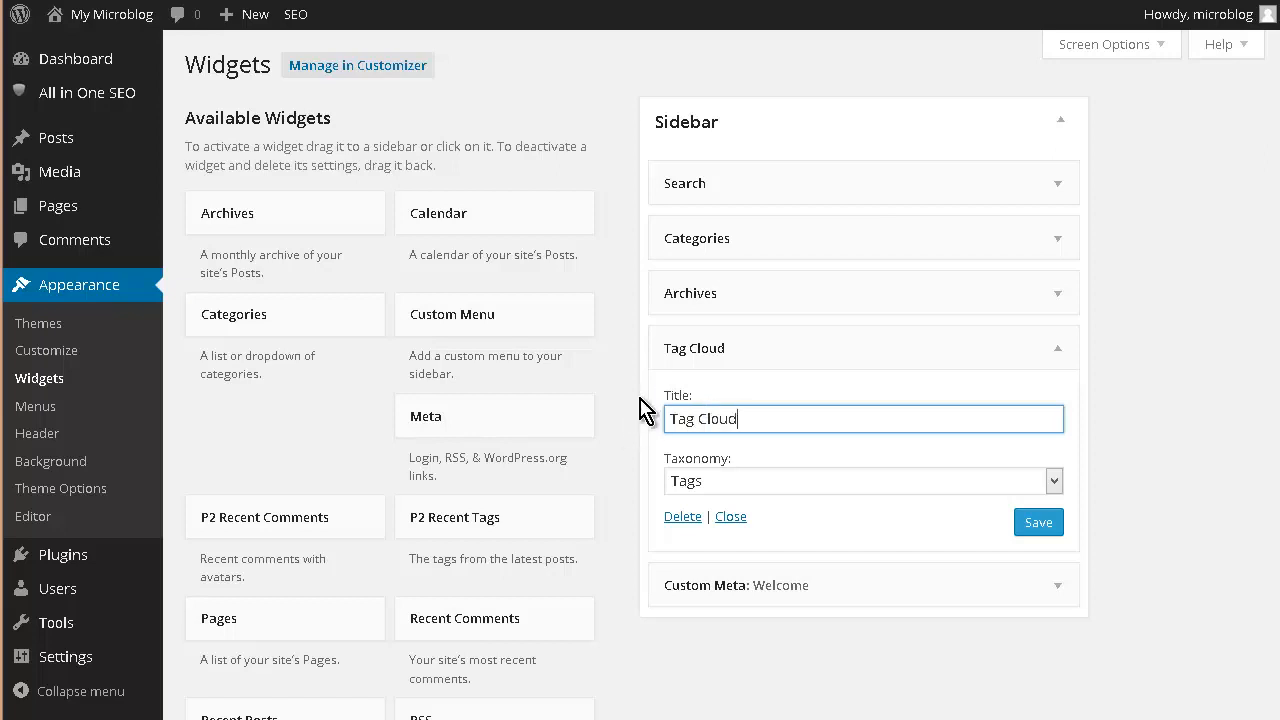
click(1037, 525)
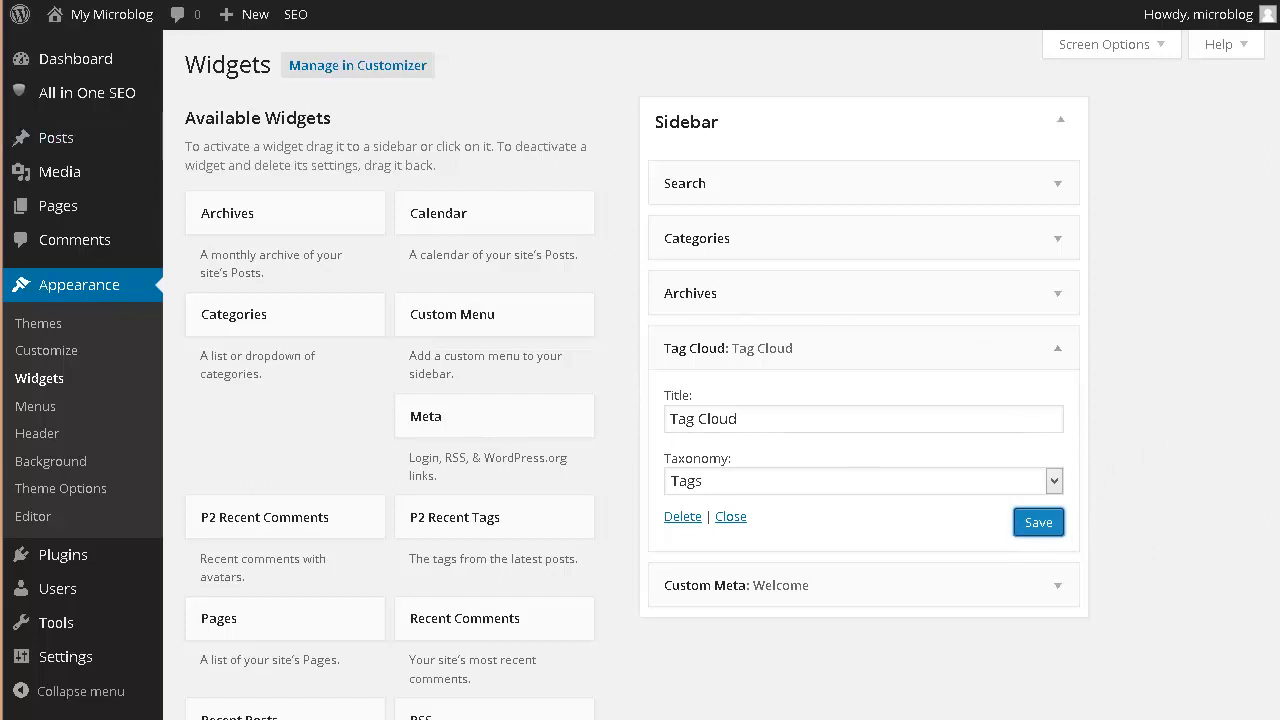
mouse_move(120, 22)
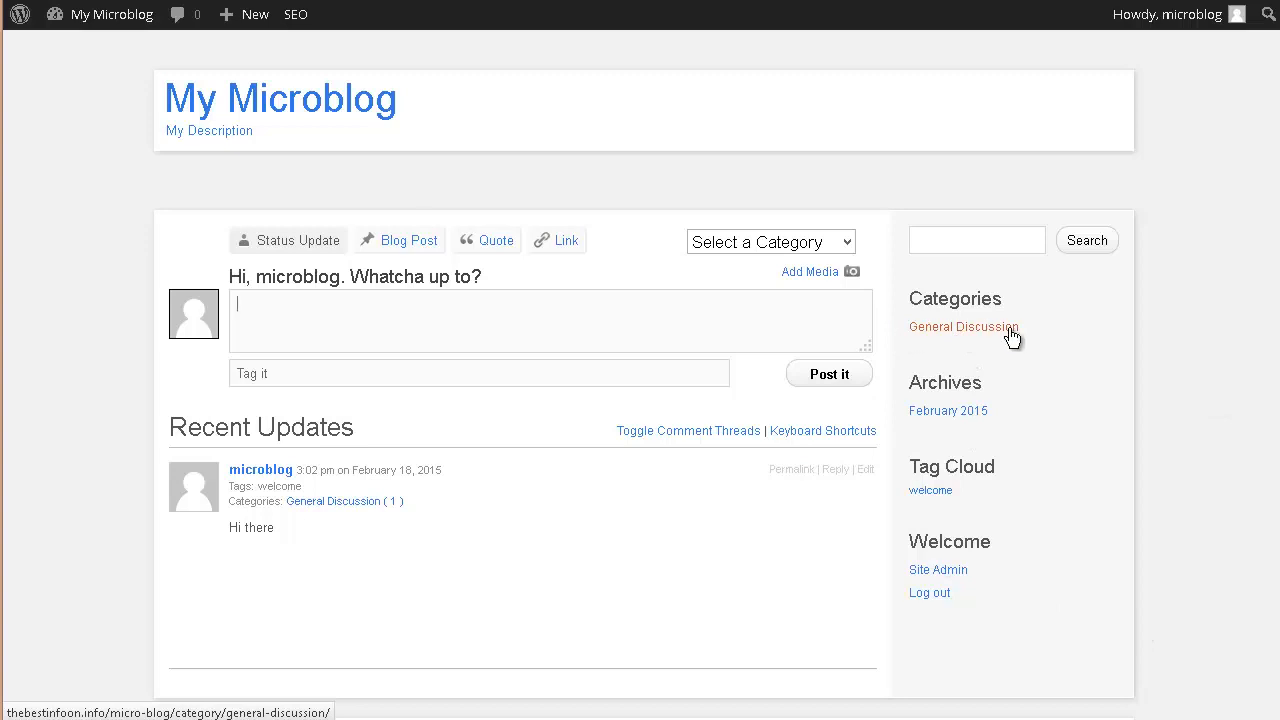
- Scroll the live front page to check the General Discussion, February 2015 and welcome tag cloud widgets
scroll(950, 380, down, 1)
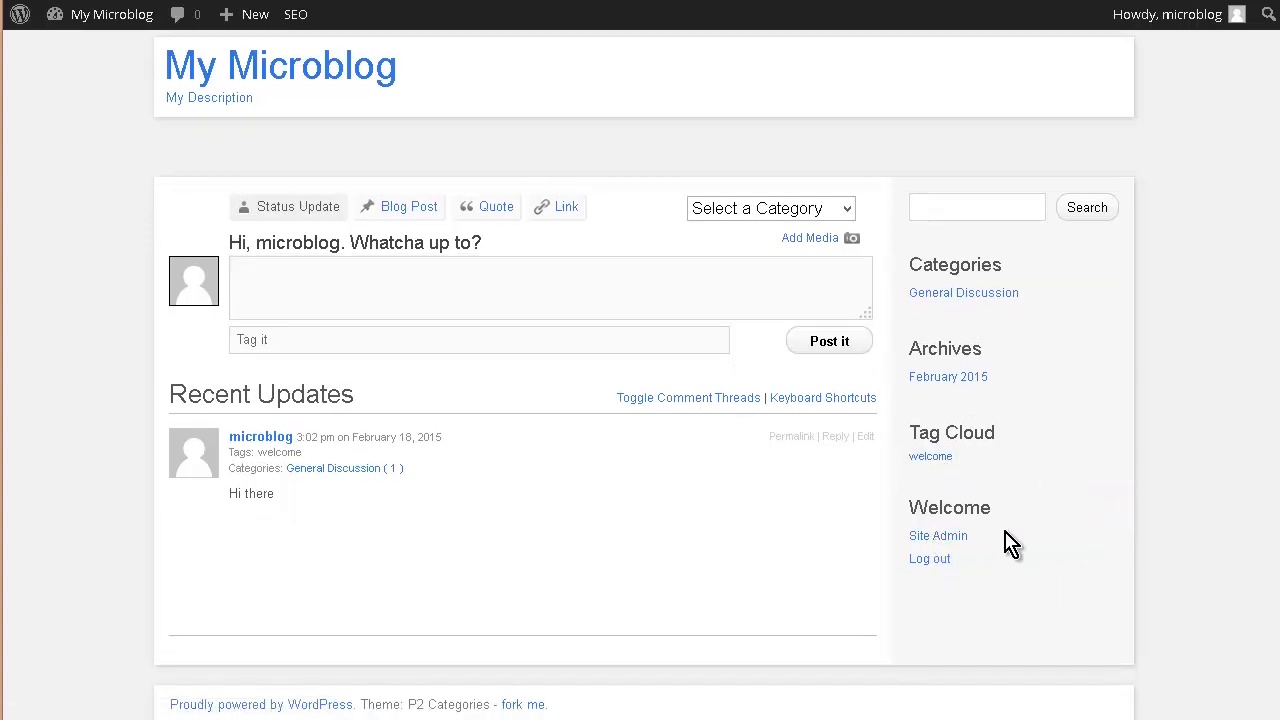
scroll(1005, 543, up, 1)
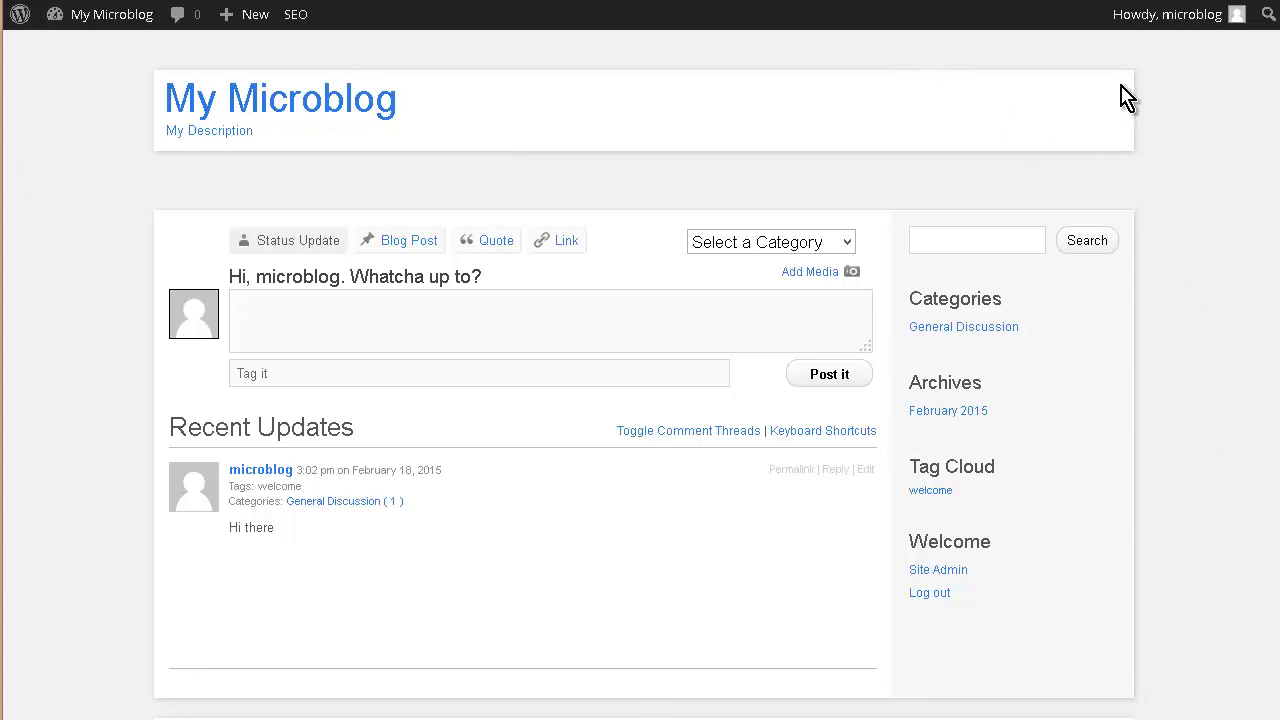
mouse_move(60, 16)
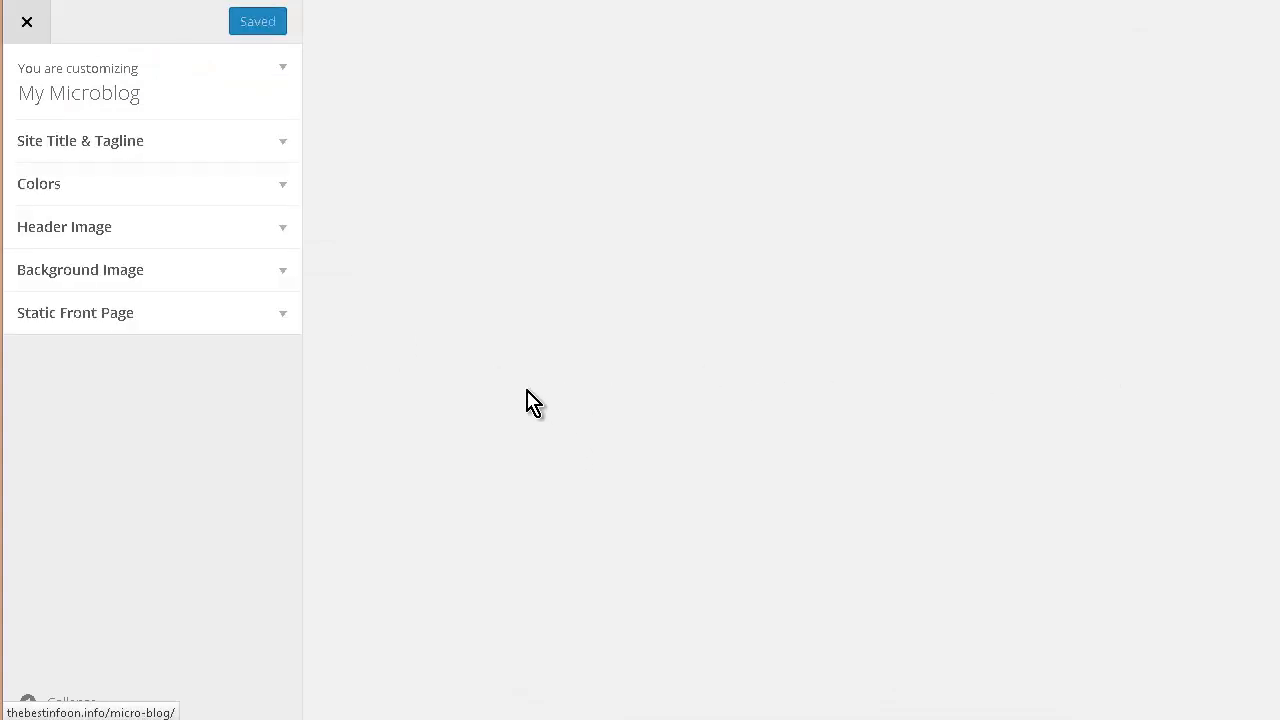
- Untick Display Header Text, set the background colour to red #dd3333, and expand Header Image
click(284, 148)
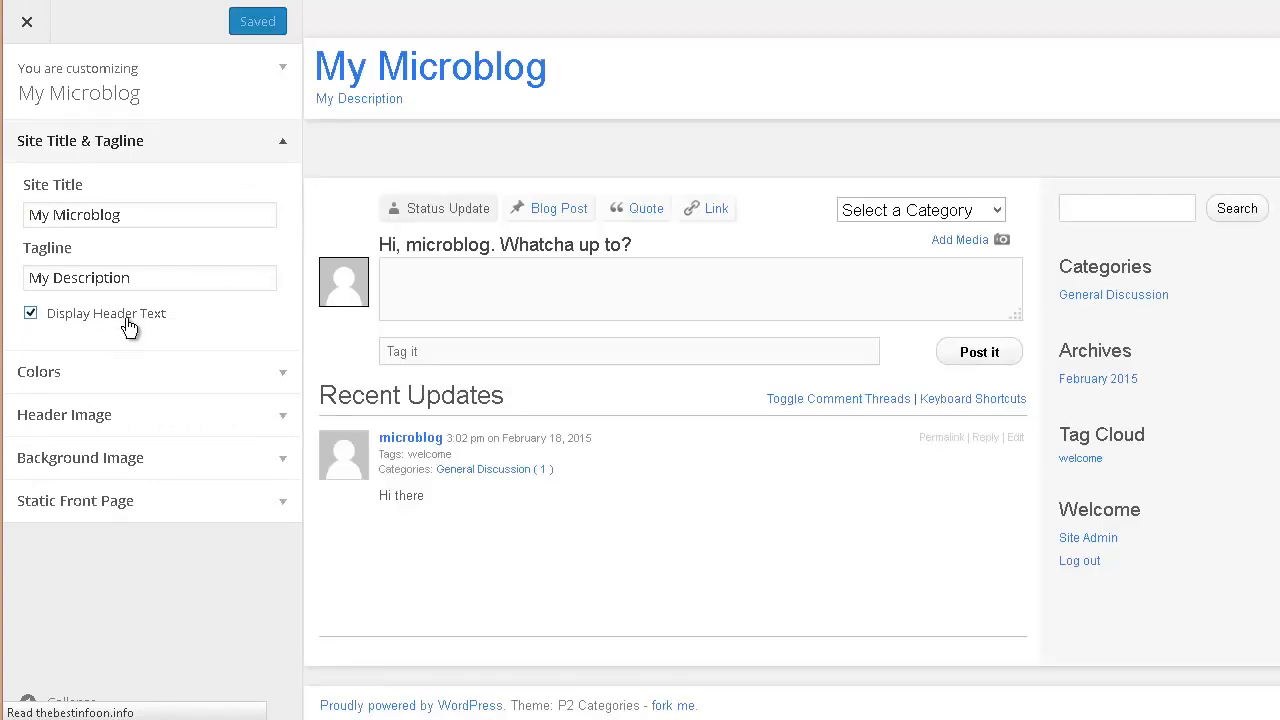
click(31, 314)
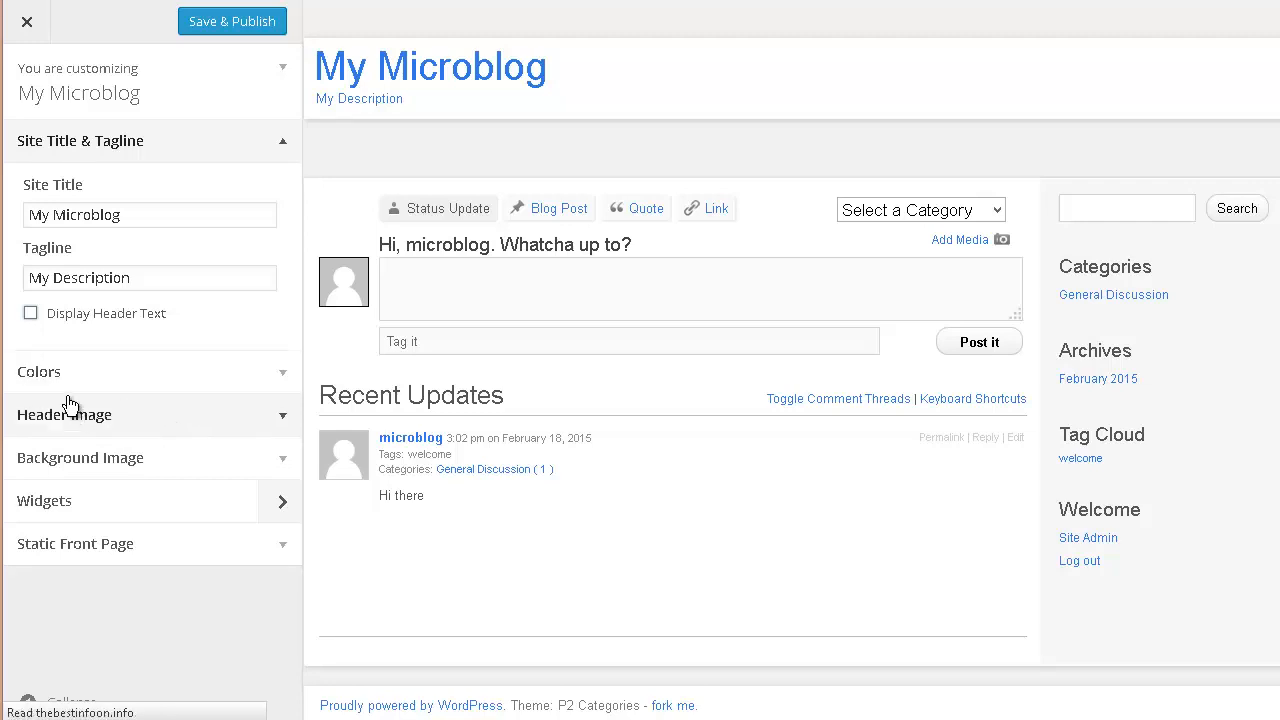
click(286, 376)
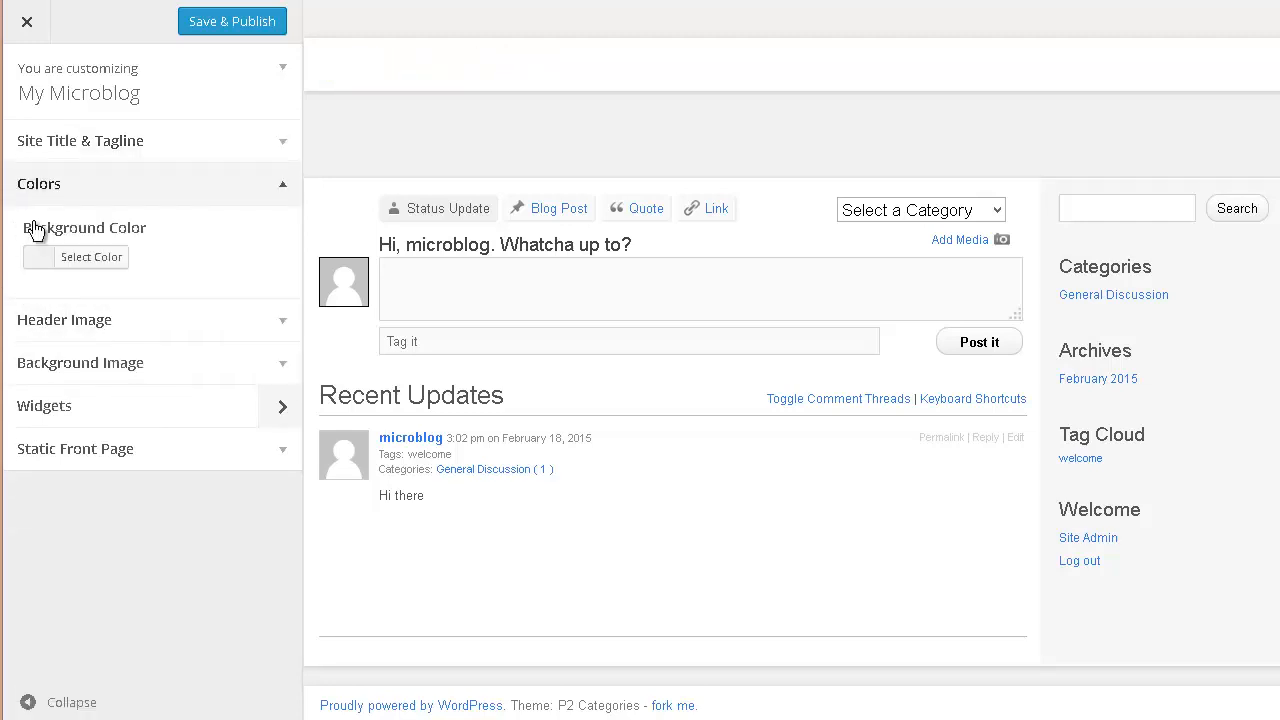
click(90, 258)
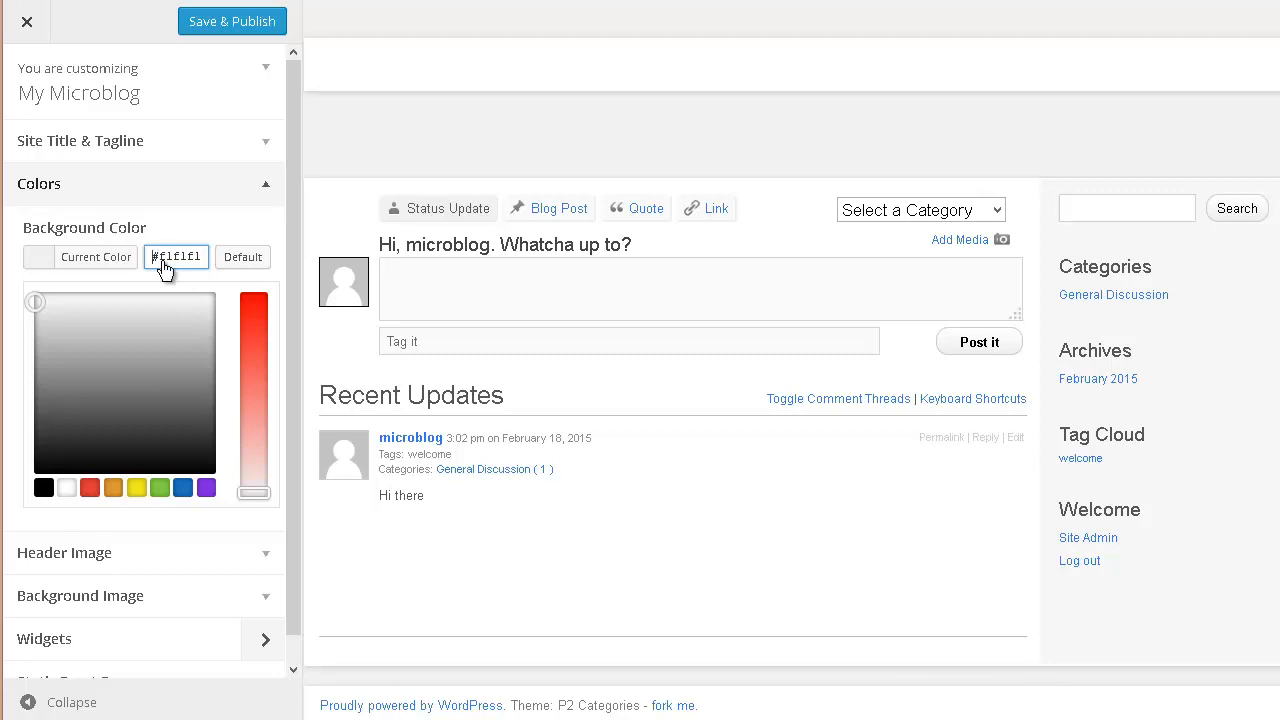
click(92, 488)
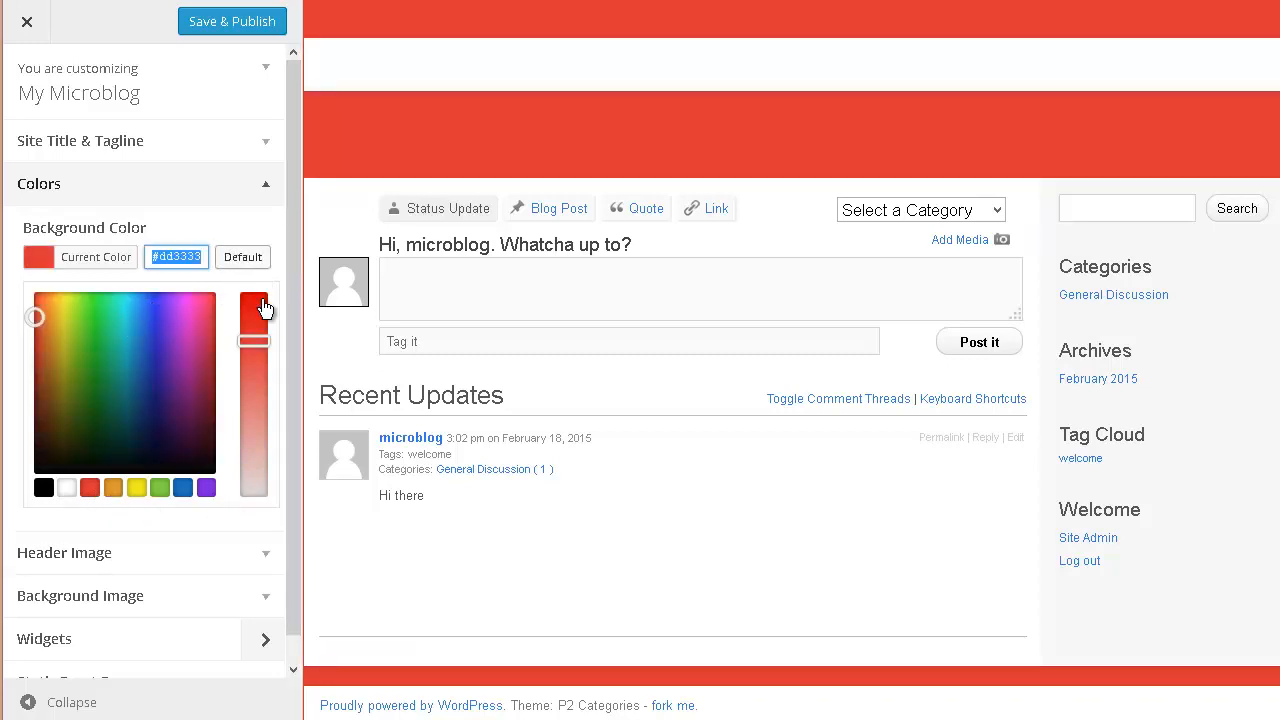
scroll(264, 403, down, 1)
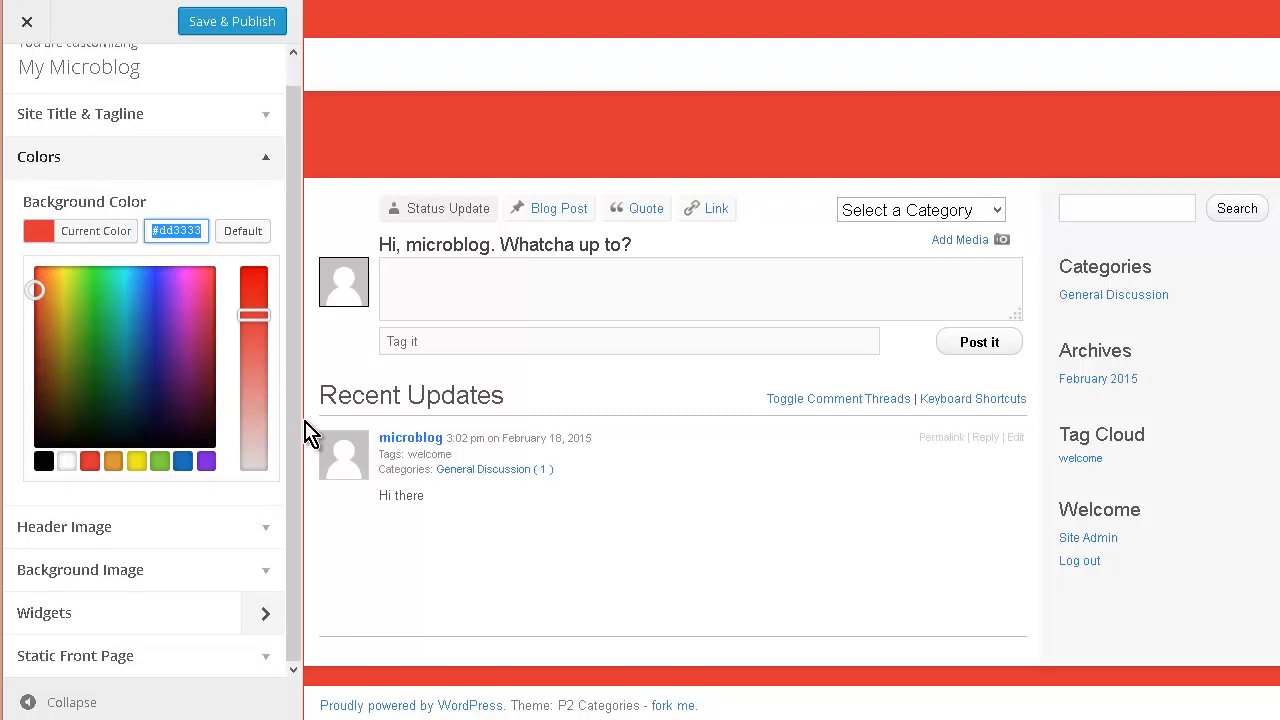
click(263, 530)
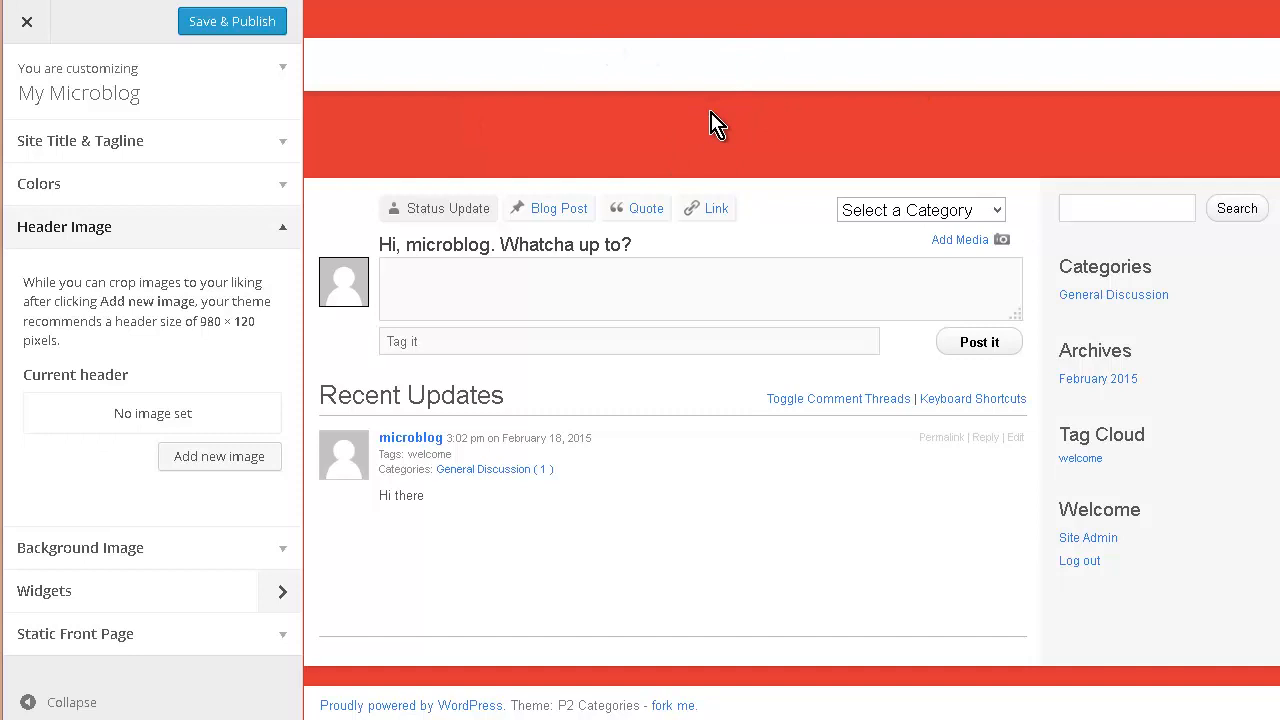
- Upload header.jpg from Explorer and crop it to make the 980 × 120 banner the current header
click(213, 473)
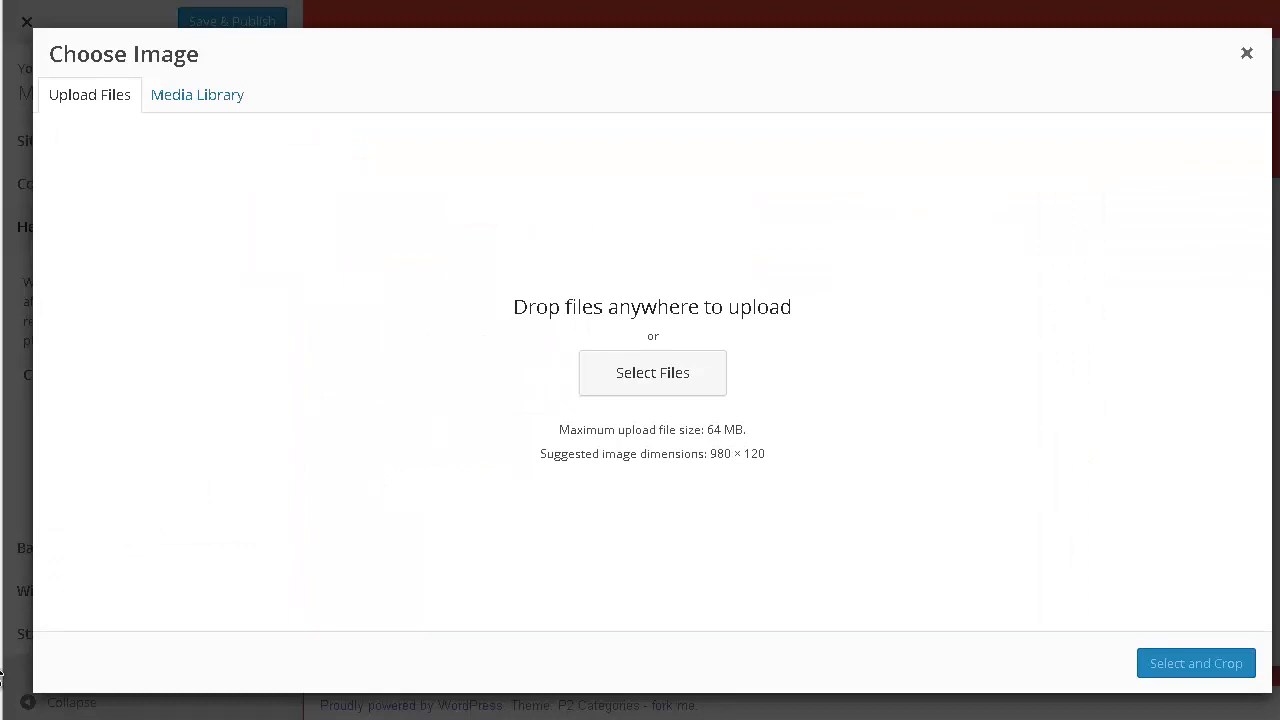
key(alt+Tab)
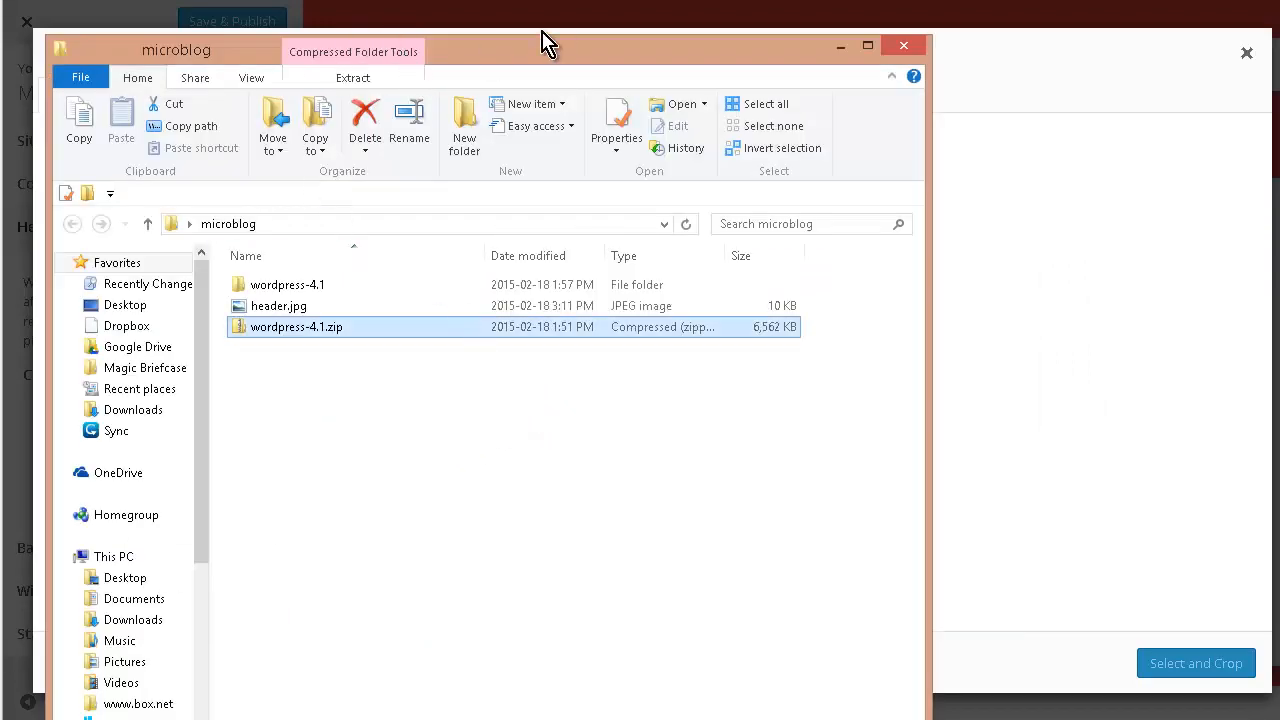
drag(563, 57, 1079, 182)
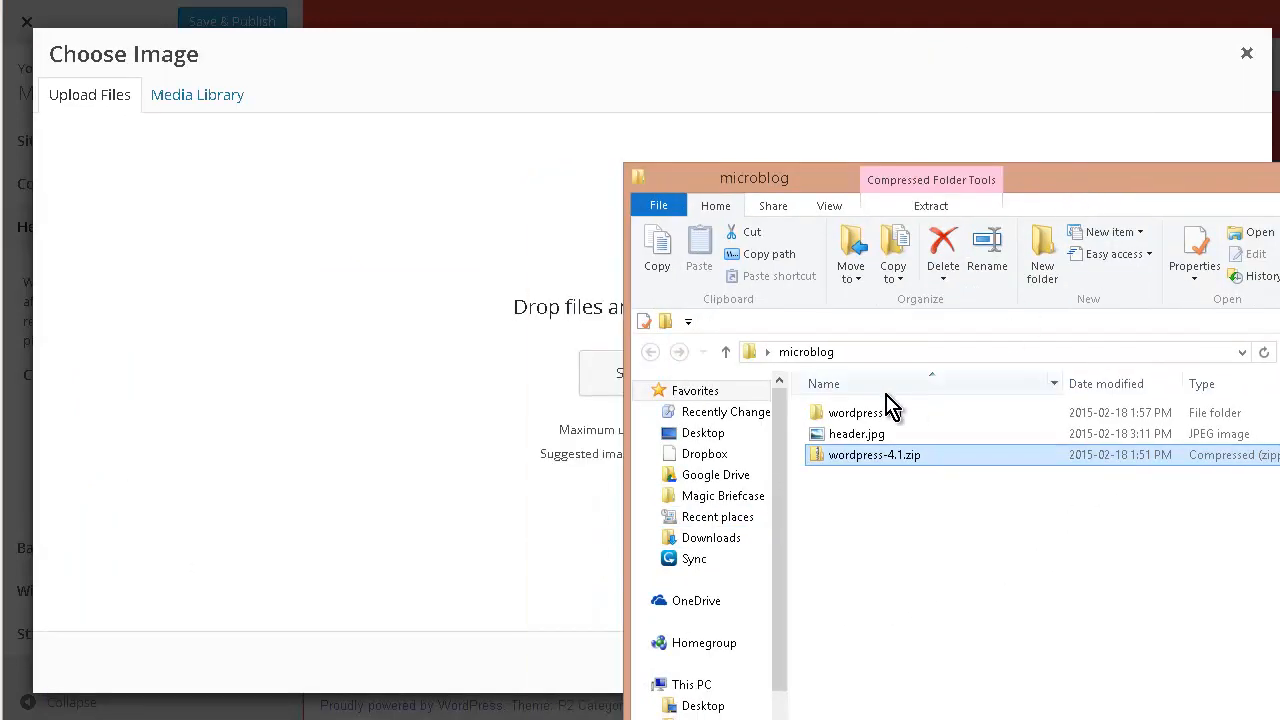
click(862, 435)
drag(835, 443, 560, 394)
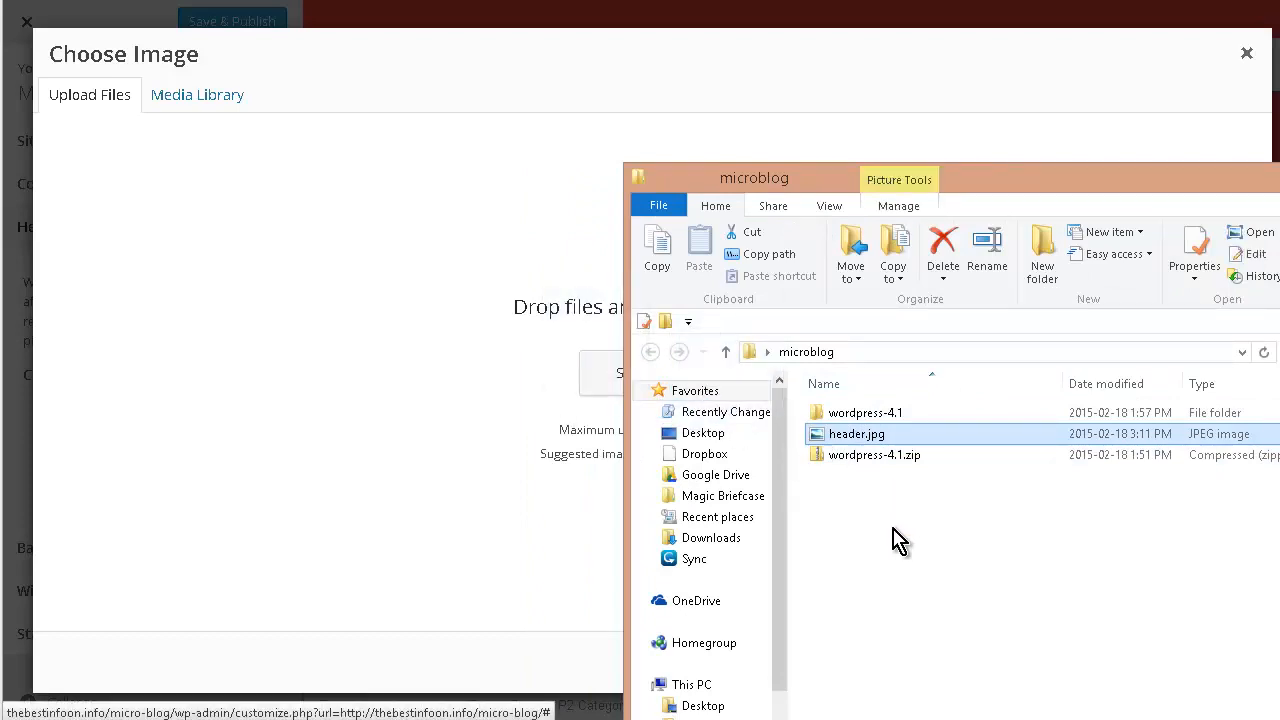
drag(862, 440, 386, 594)
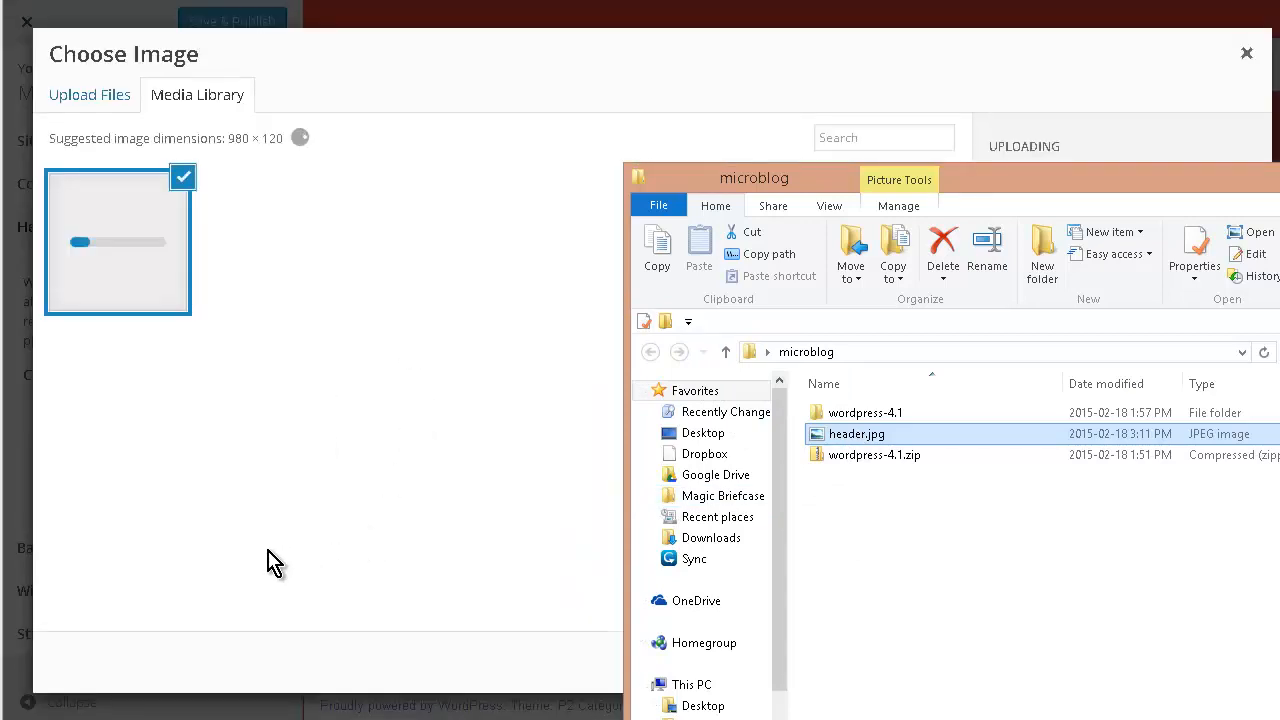
click(357, 417)
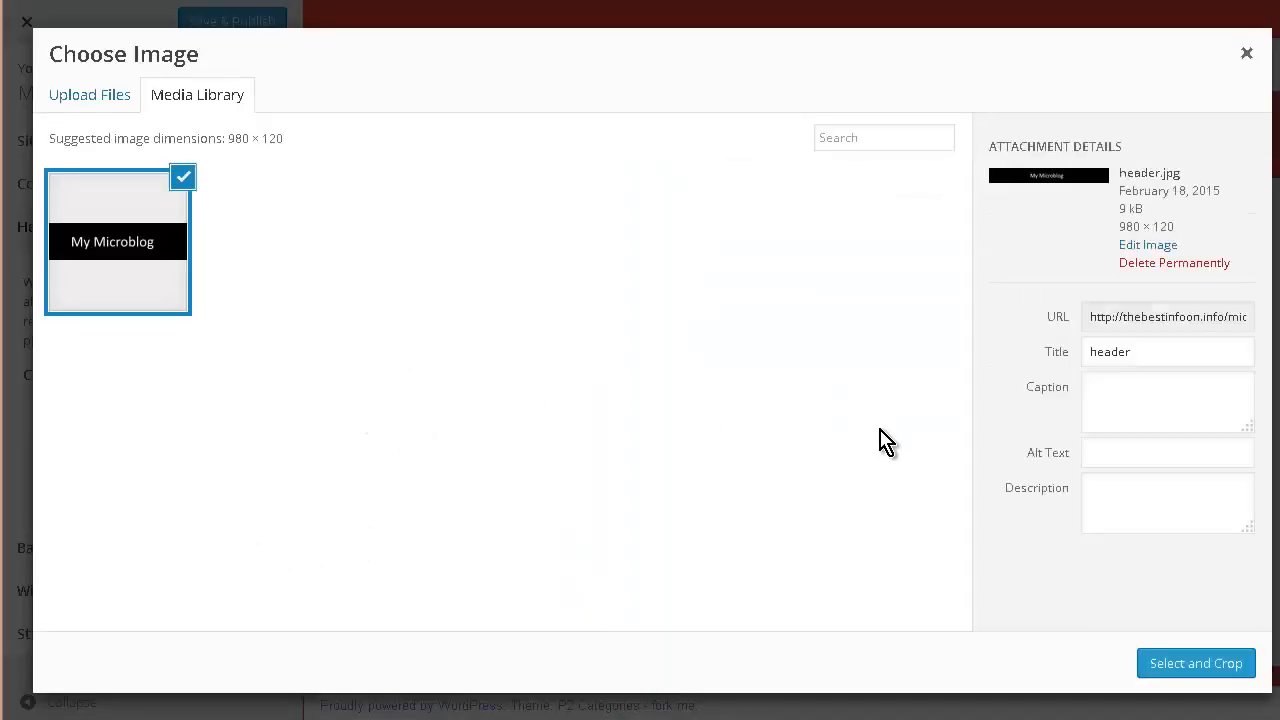
click(1198, 664)
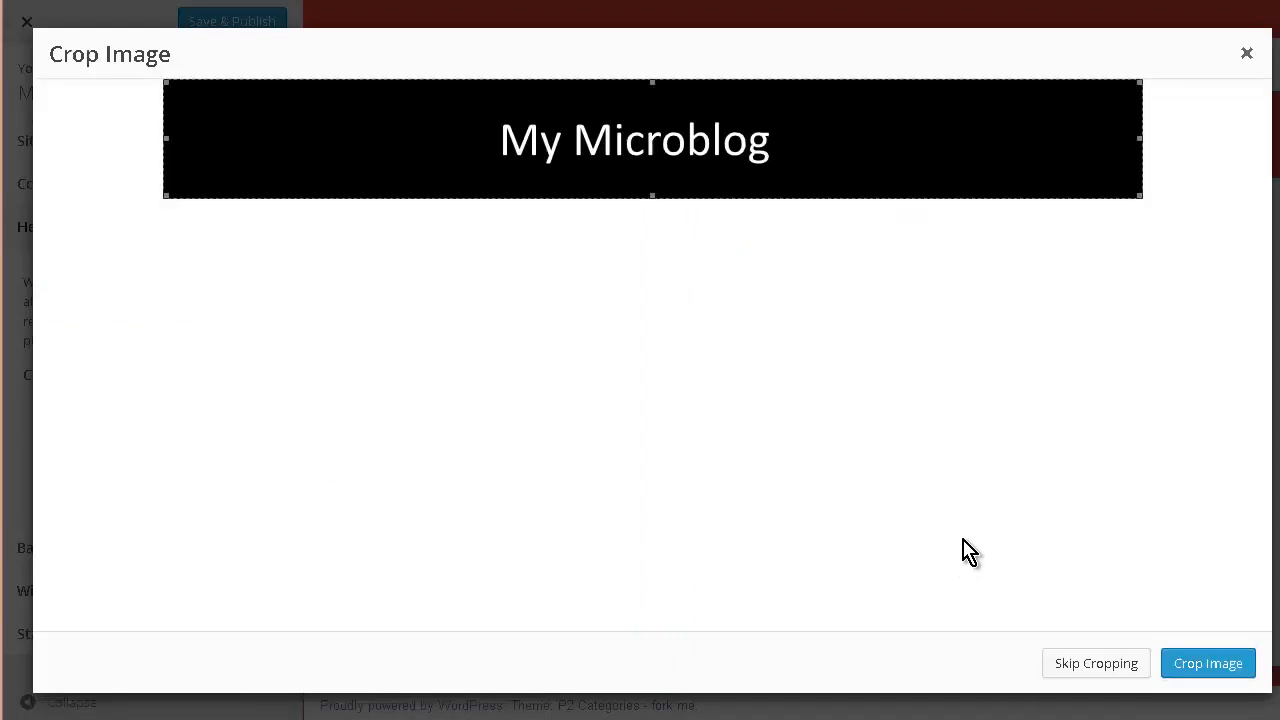
click(1221, 669)
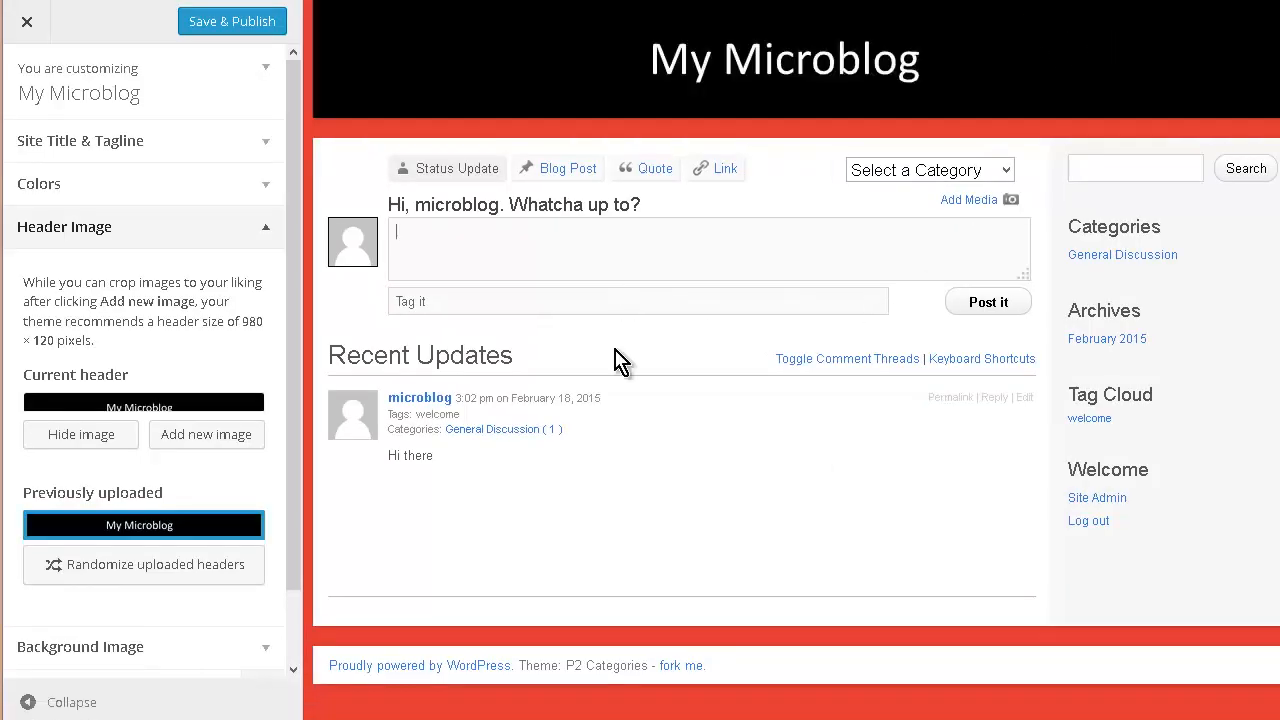
- Save & Publish the header and colour changes, then close the Customizer back to the front page
click(172, 650)
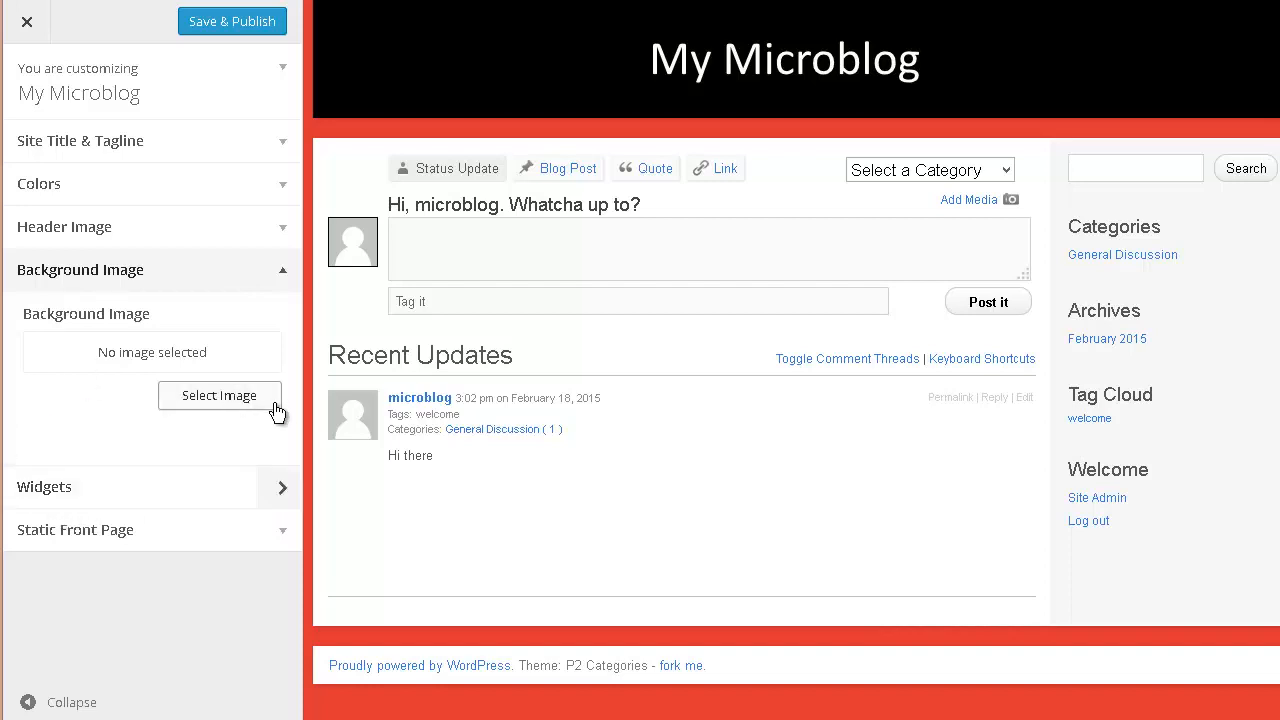
click(215, 269)
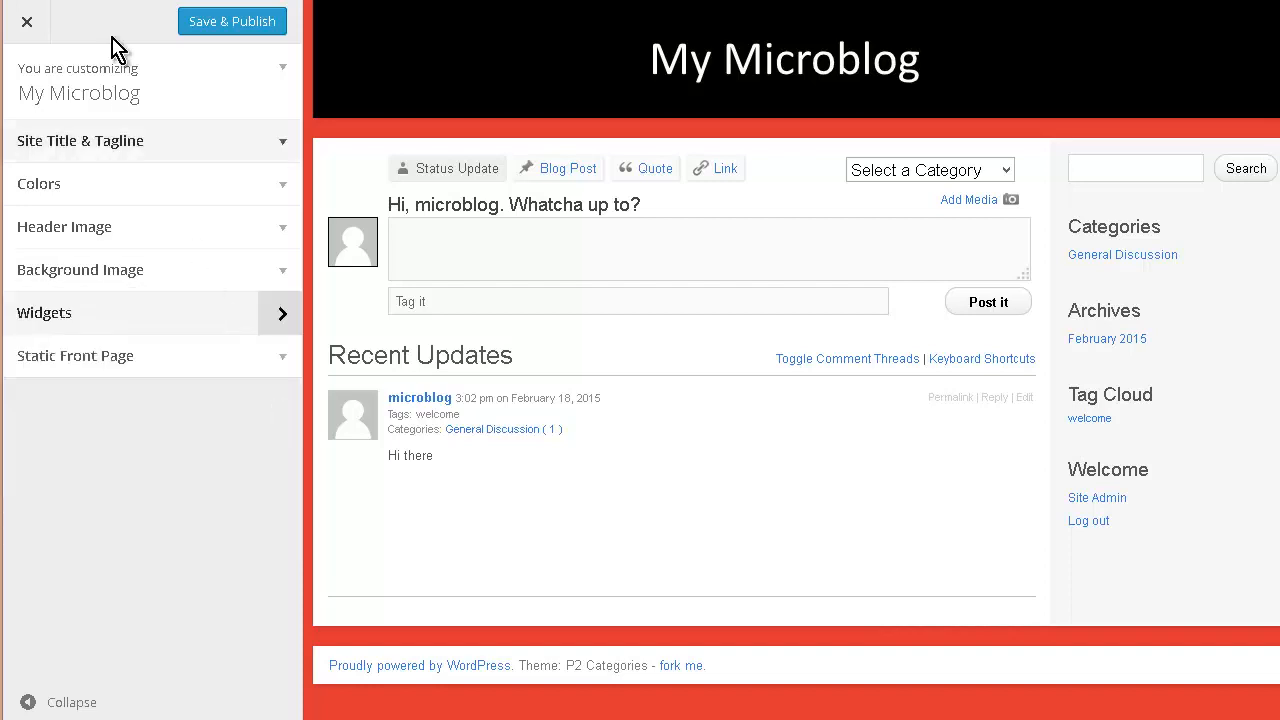
click(229, 25)
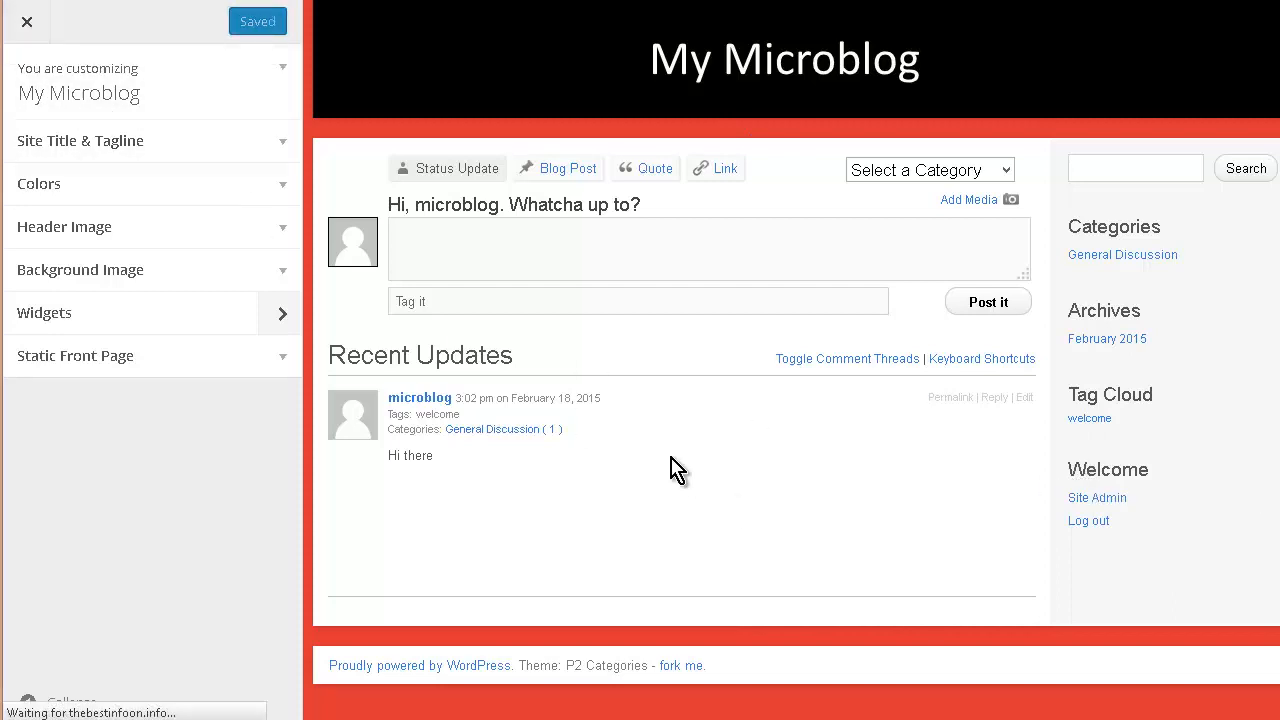
click(25, 24)
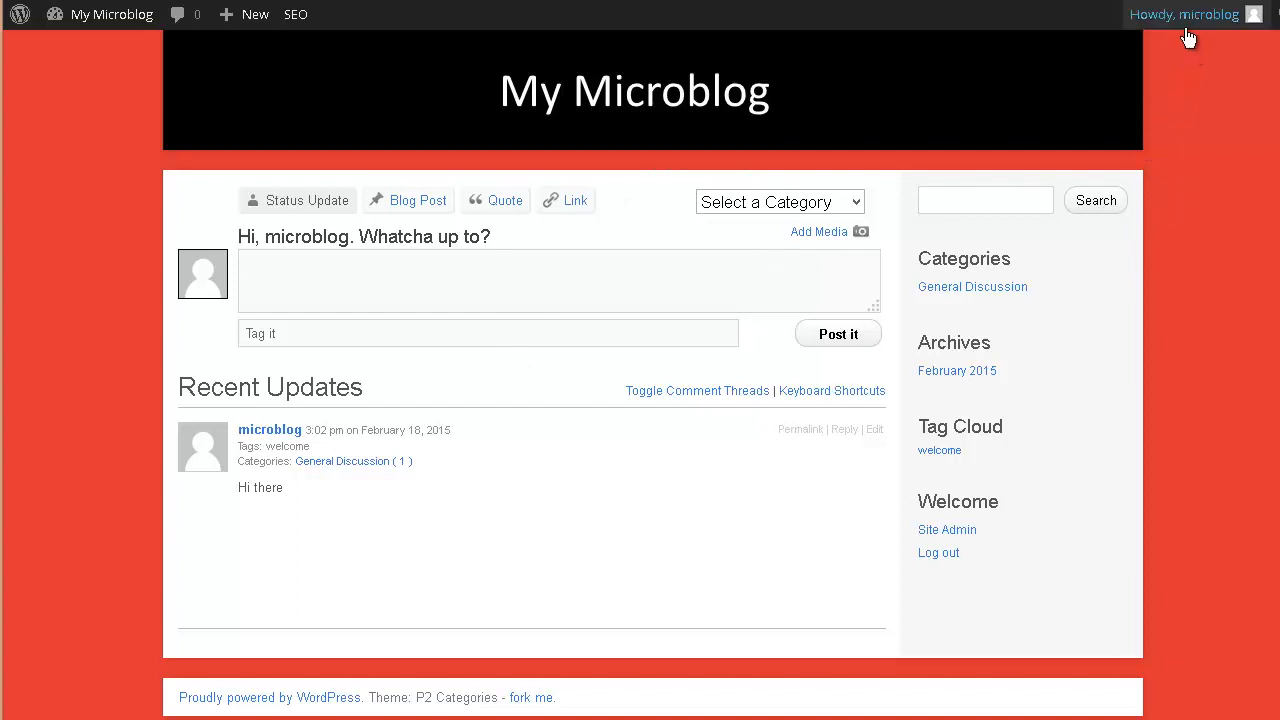
- Create the Subscriber test user under Users > Add New, then log the admin out
mouse_move(1187, 30)
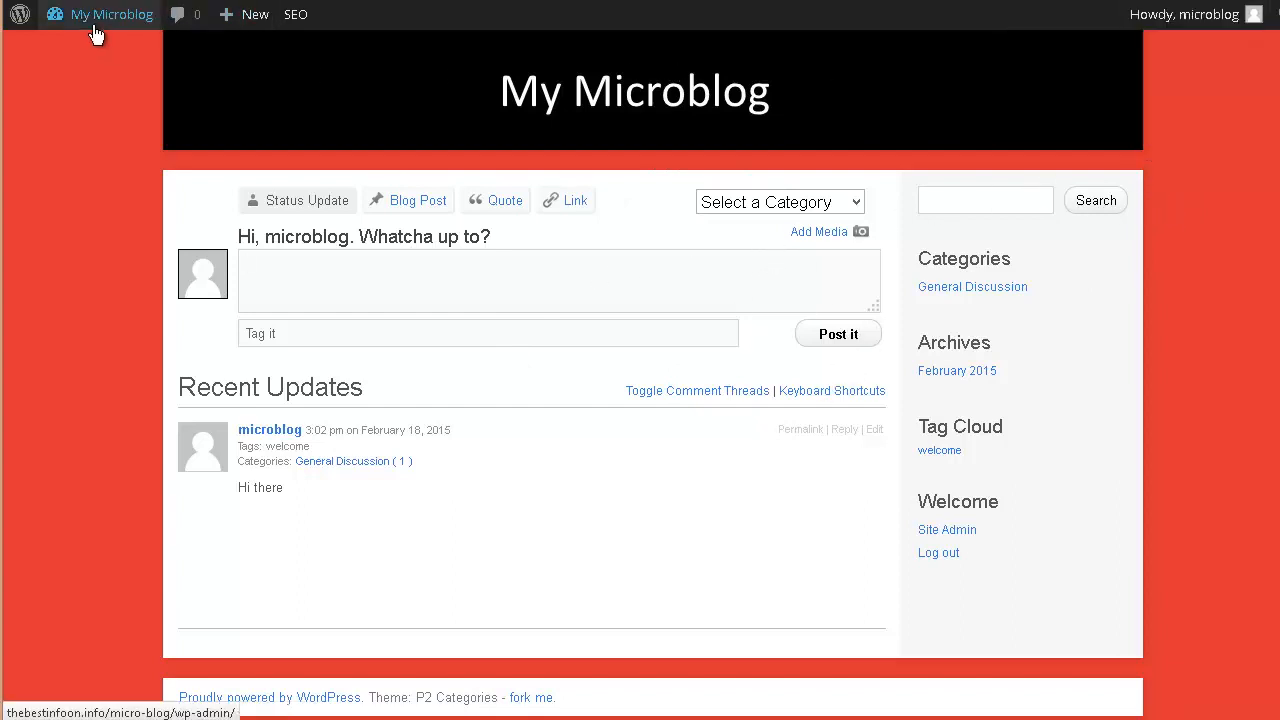
mouse_move(96, 33)
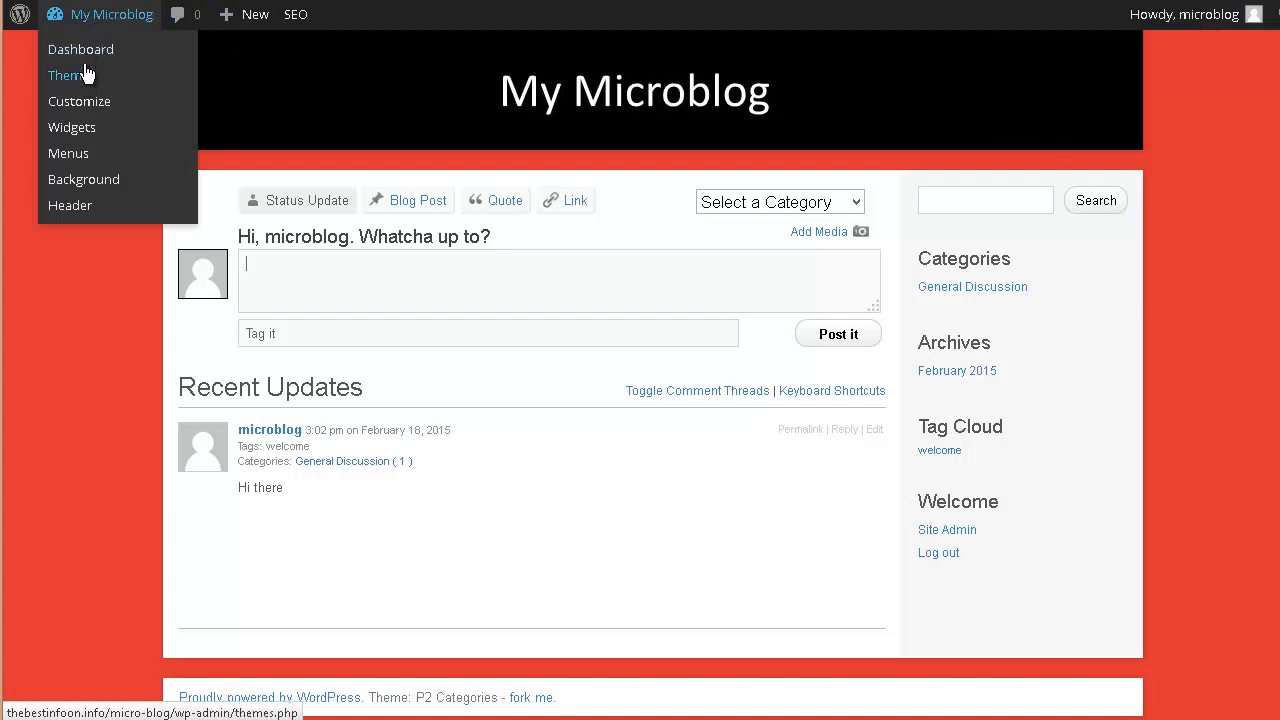
click(103, 53)
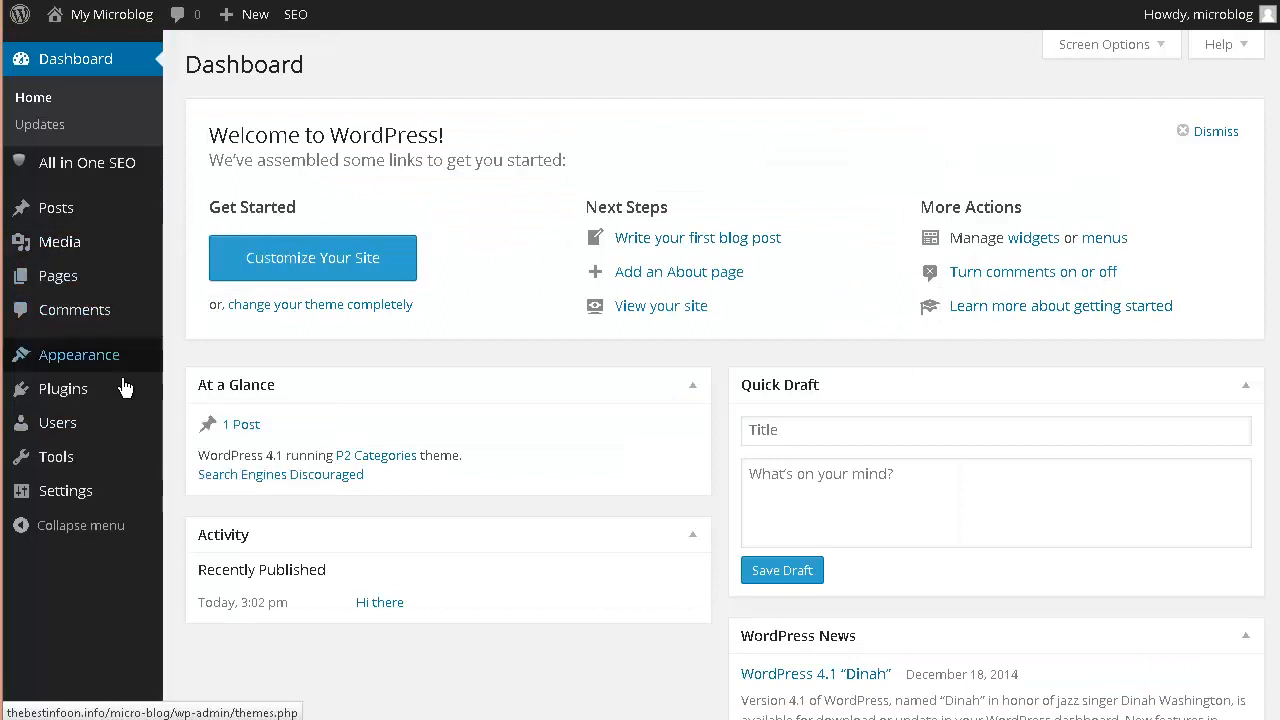
mouse_move(57, 436)
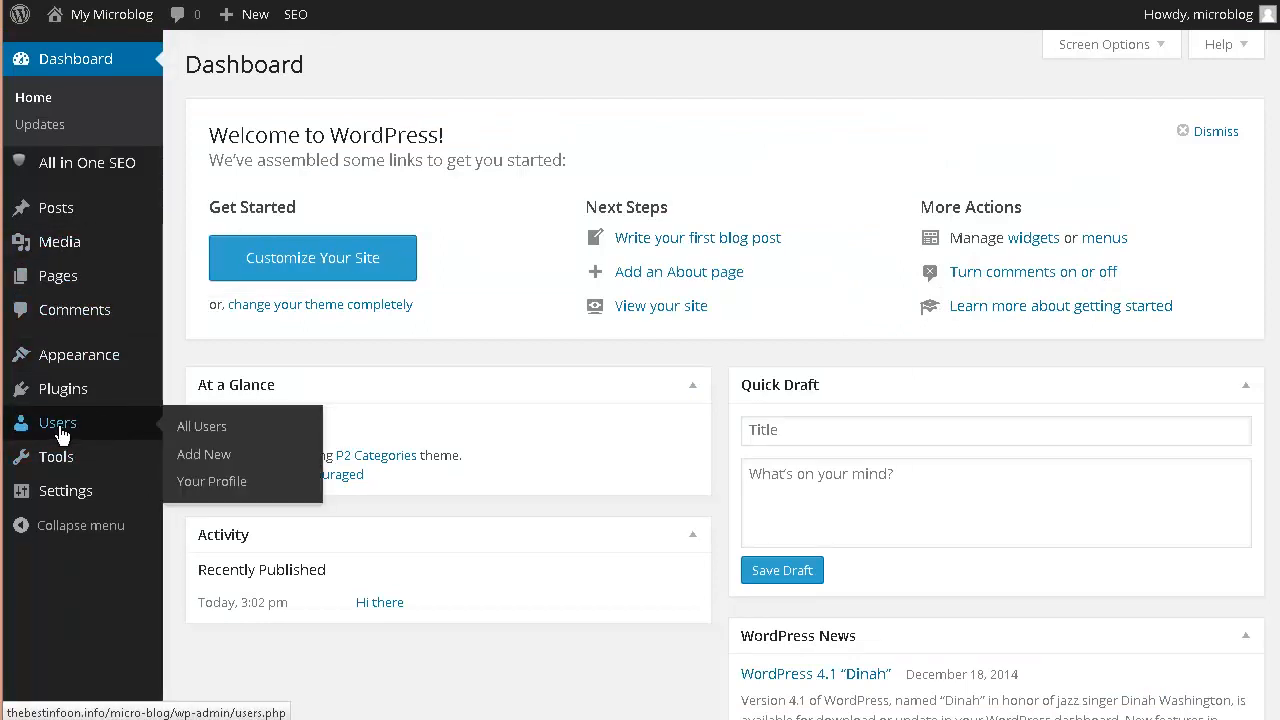
click(235, 456)
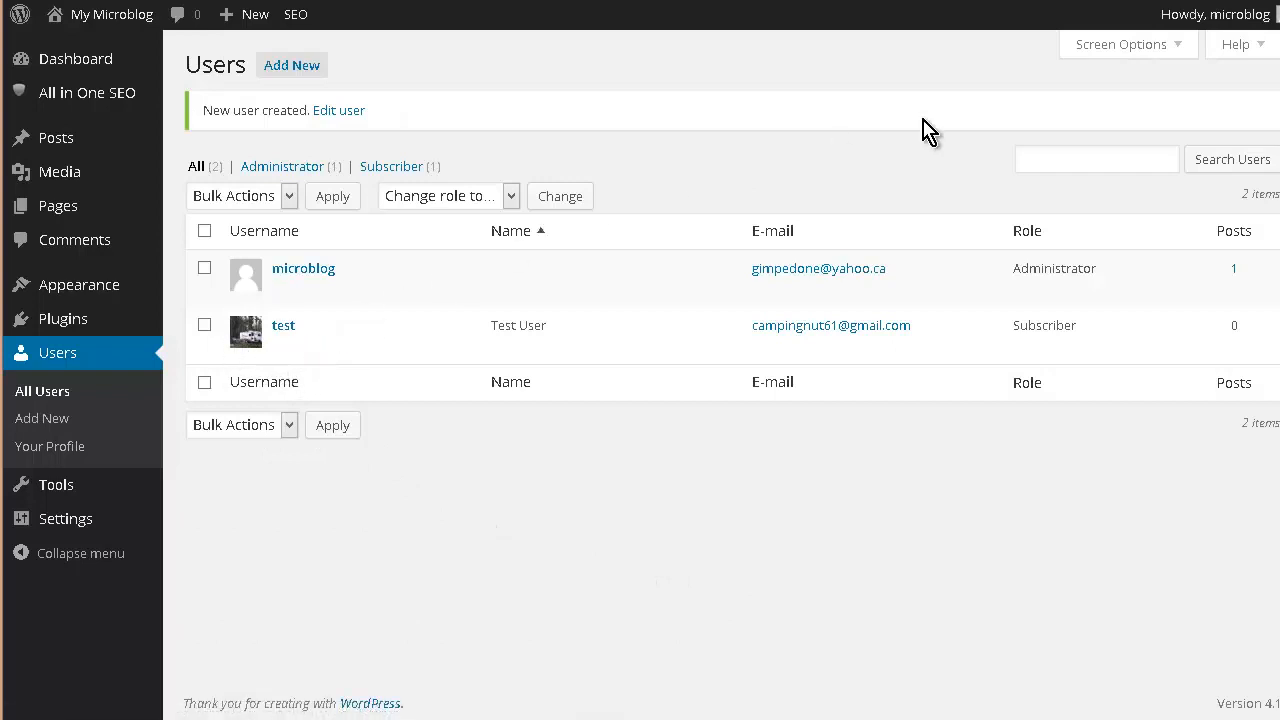
mouse_move(1225, 25)
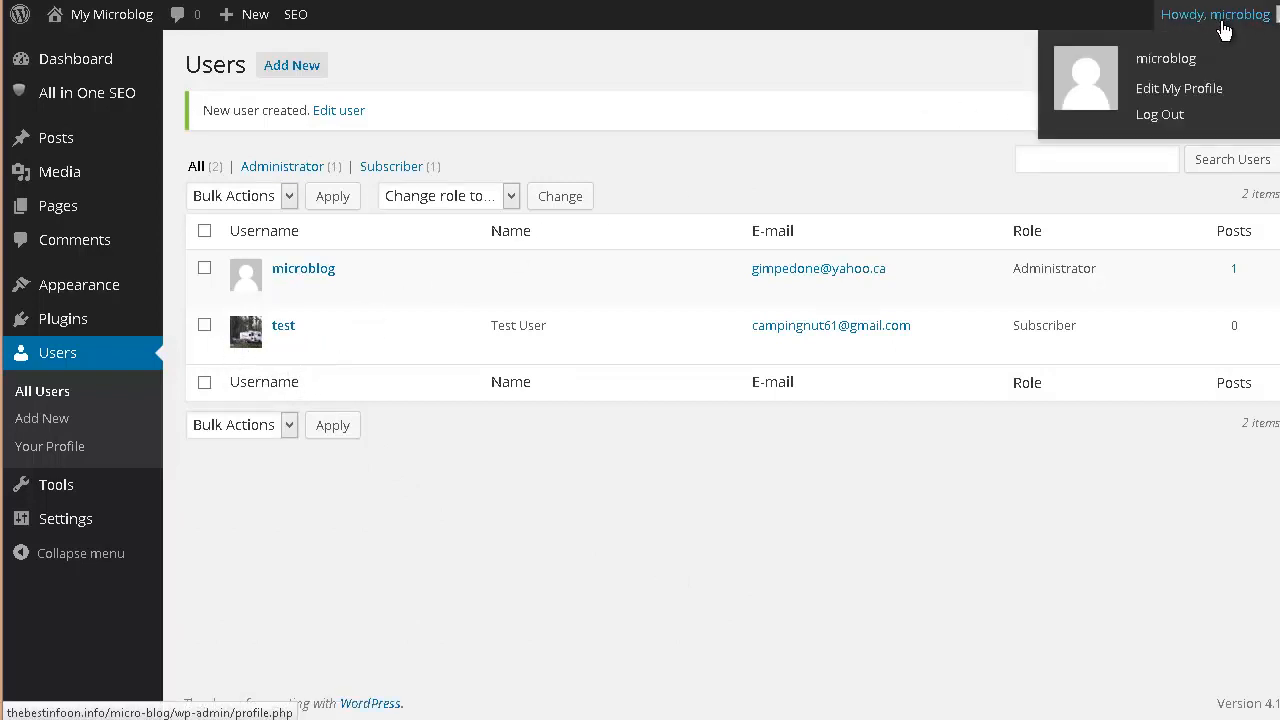
click(1160, 114)
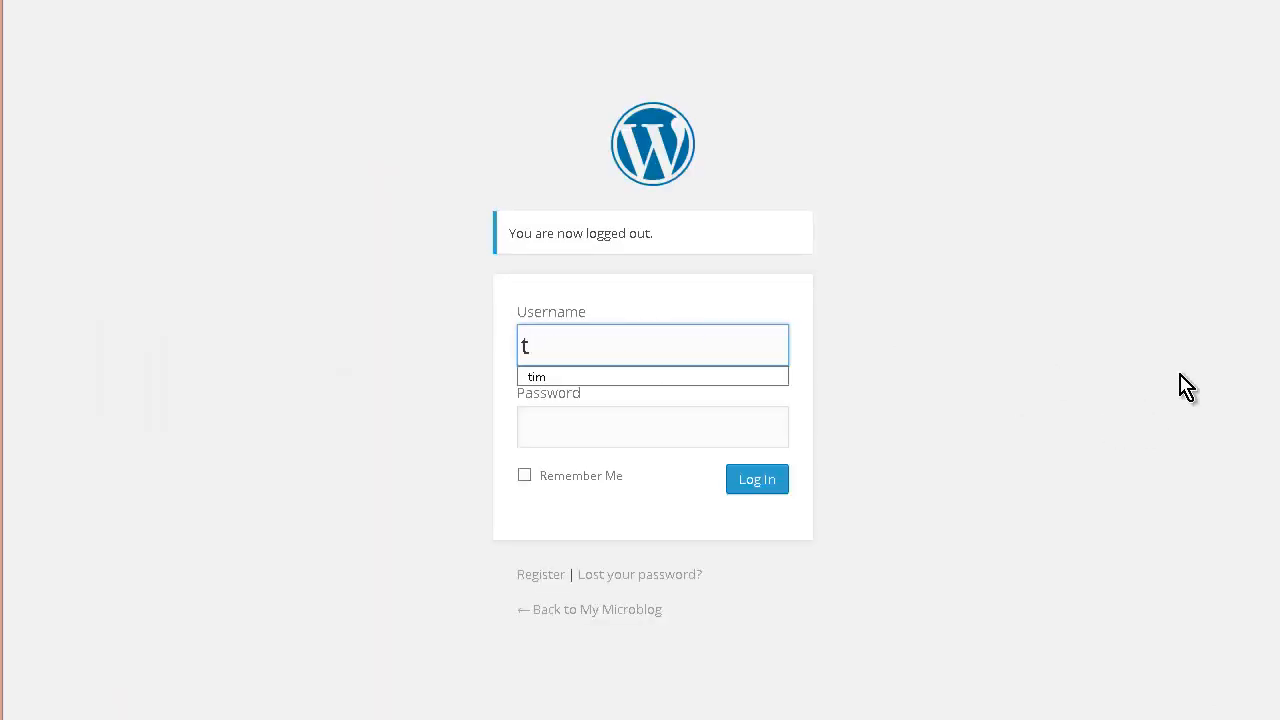
- Sign in as the test user and dismiss the browser's save-password prompt
text(est)
key(Tab)
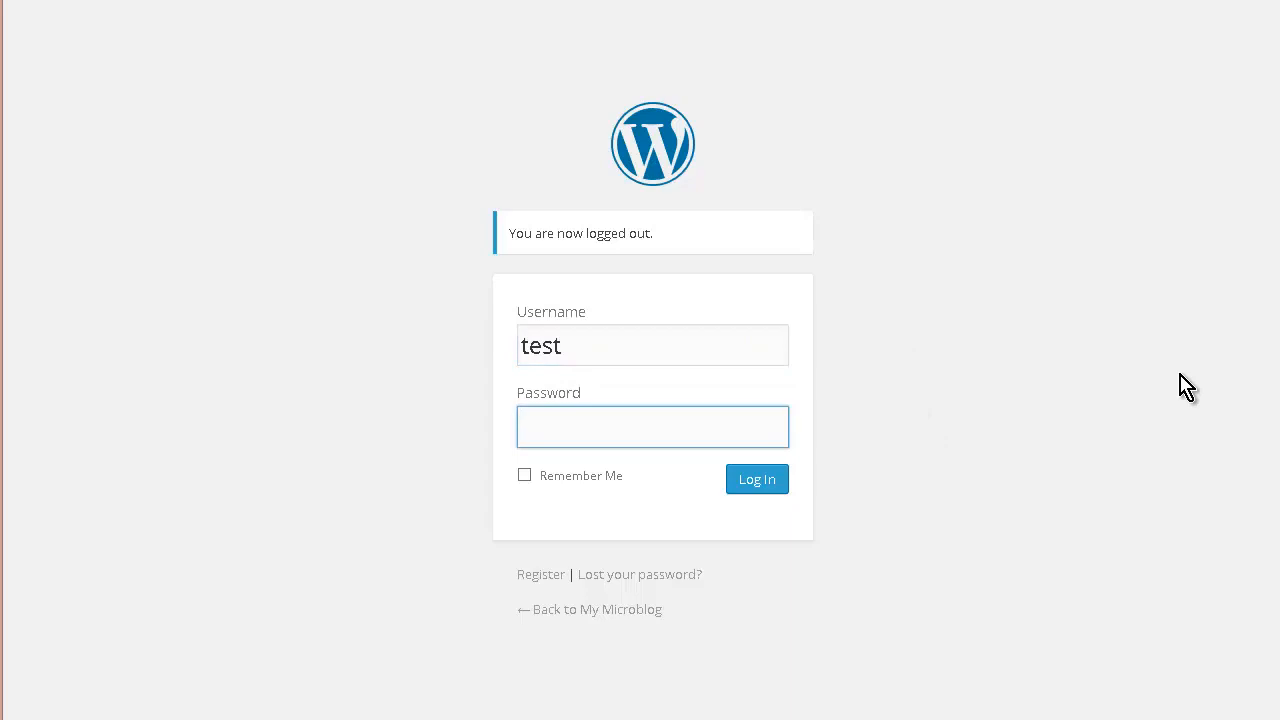
key(Return)
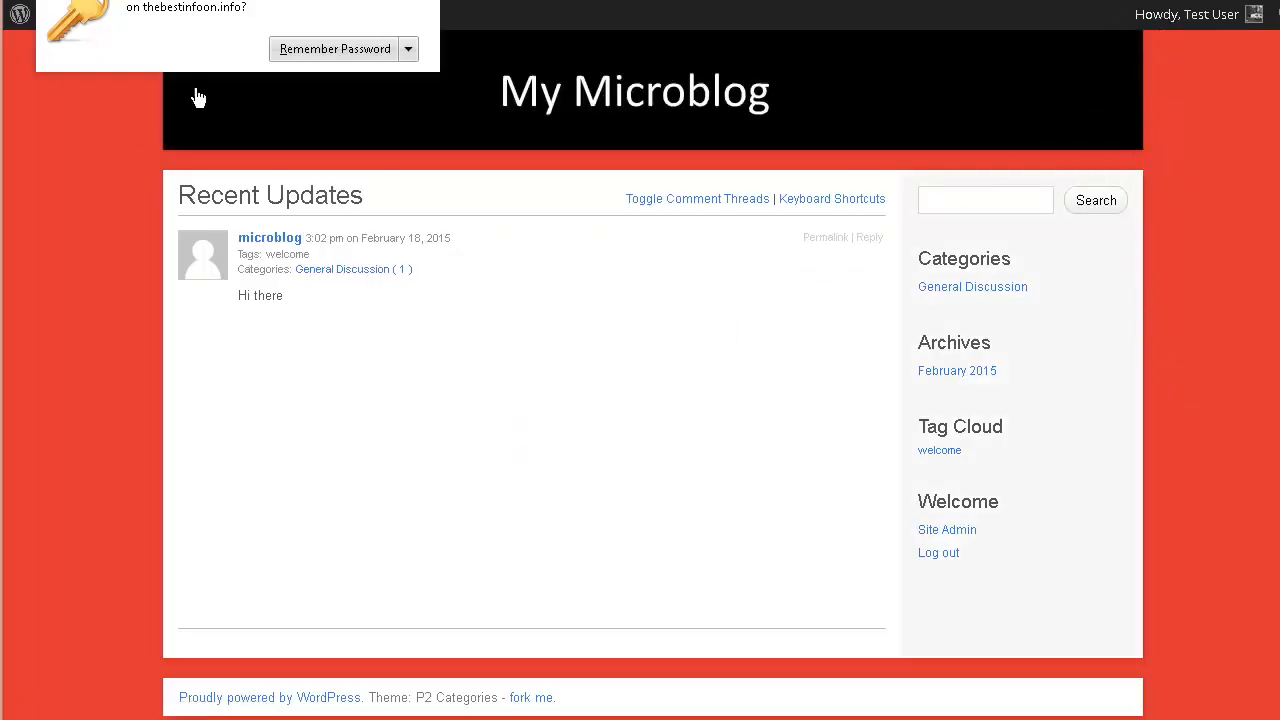
click(438, 4)
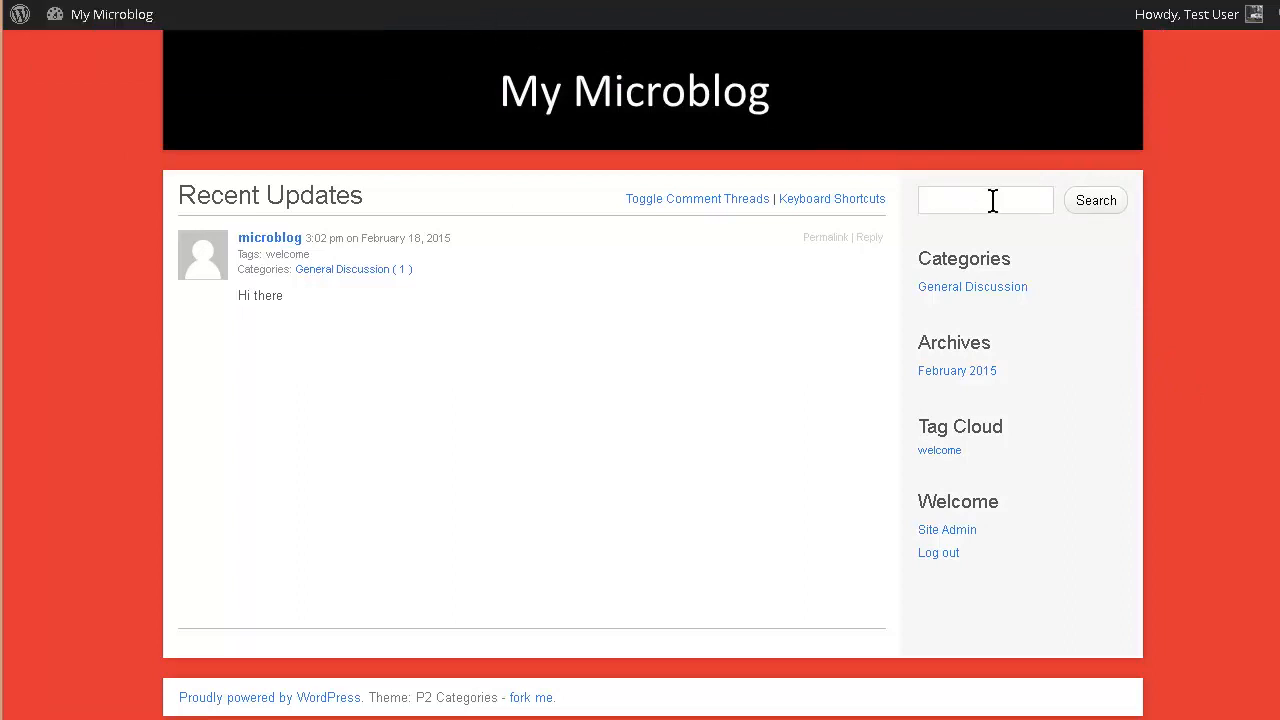
- Reply 'Hi back' to the Hi there post
mouse_move(1208, 28)
click(869, 240)
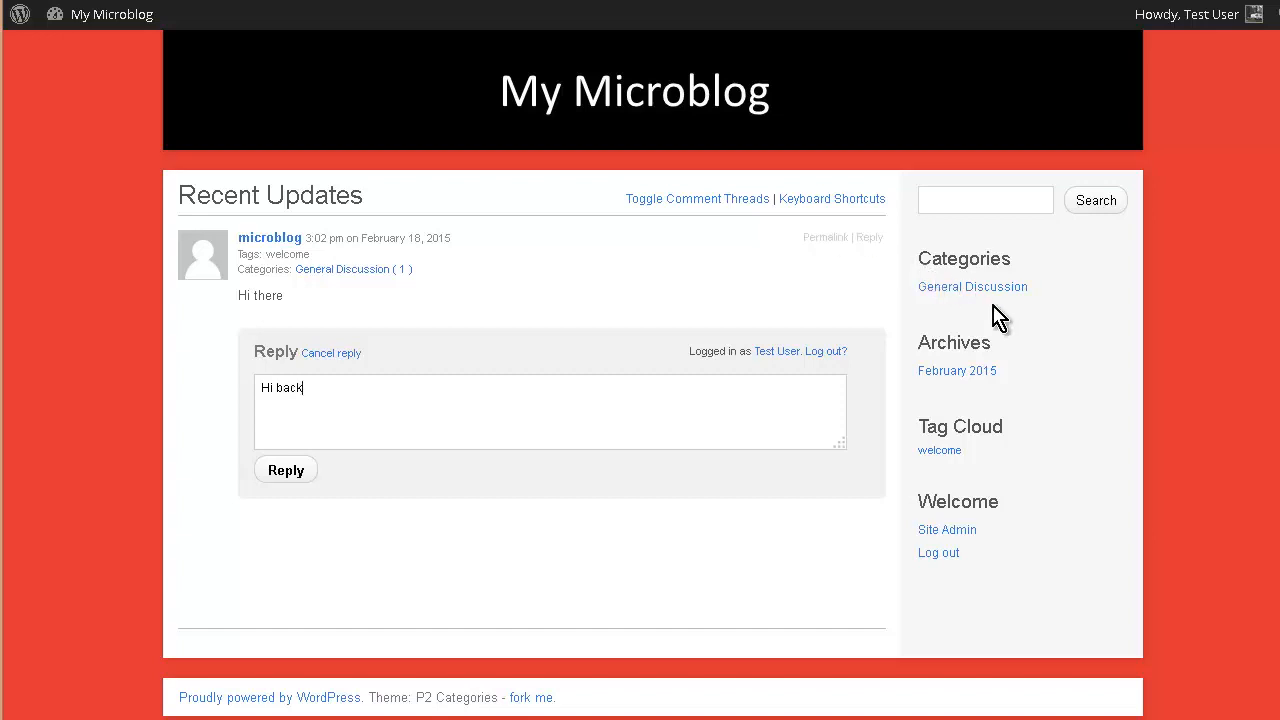
click(270, 474)
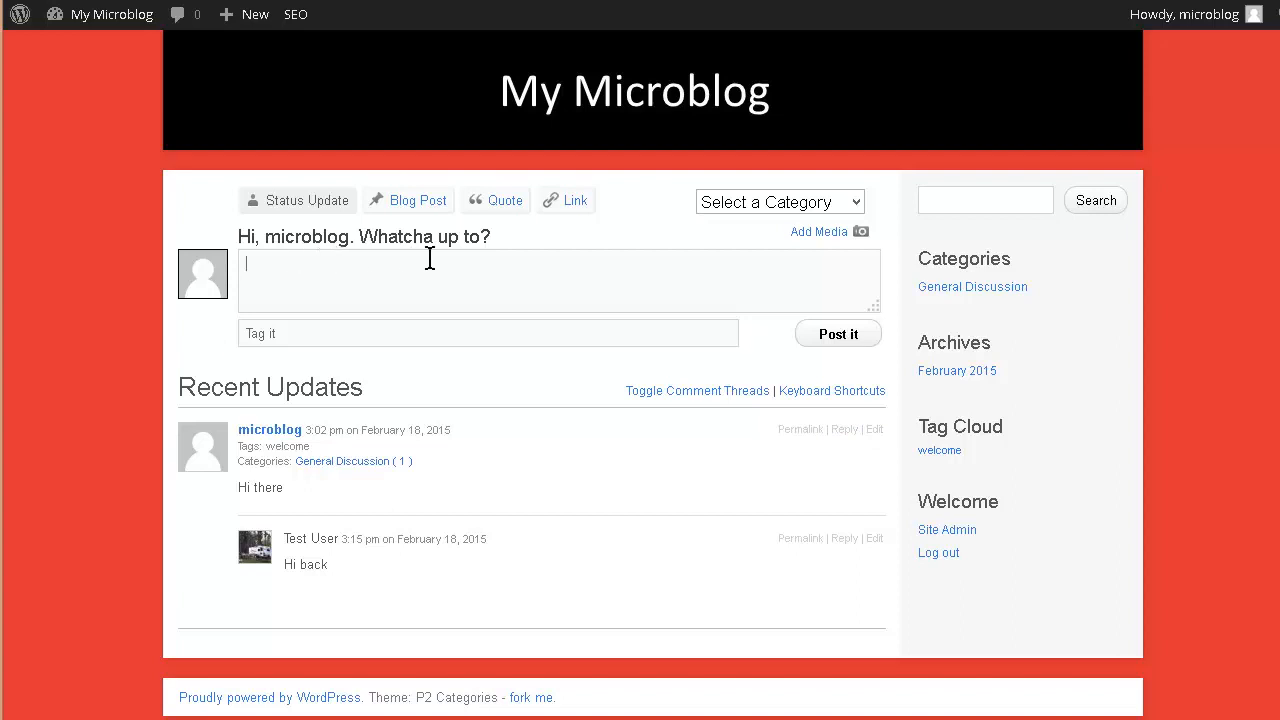
- Go from the front page to the admin area through the My Microblog admin-bar menu
mouse_move(78, 20)
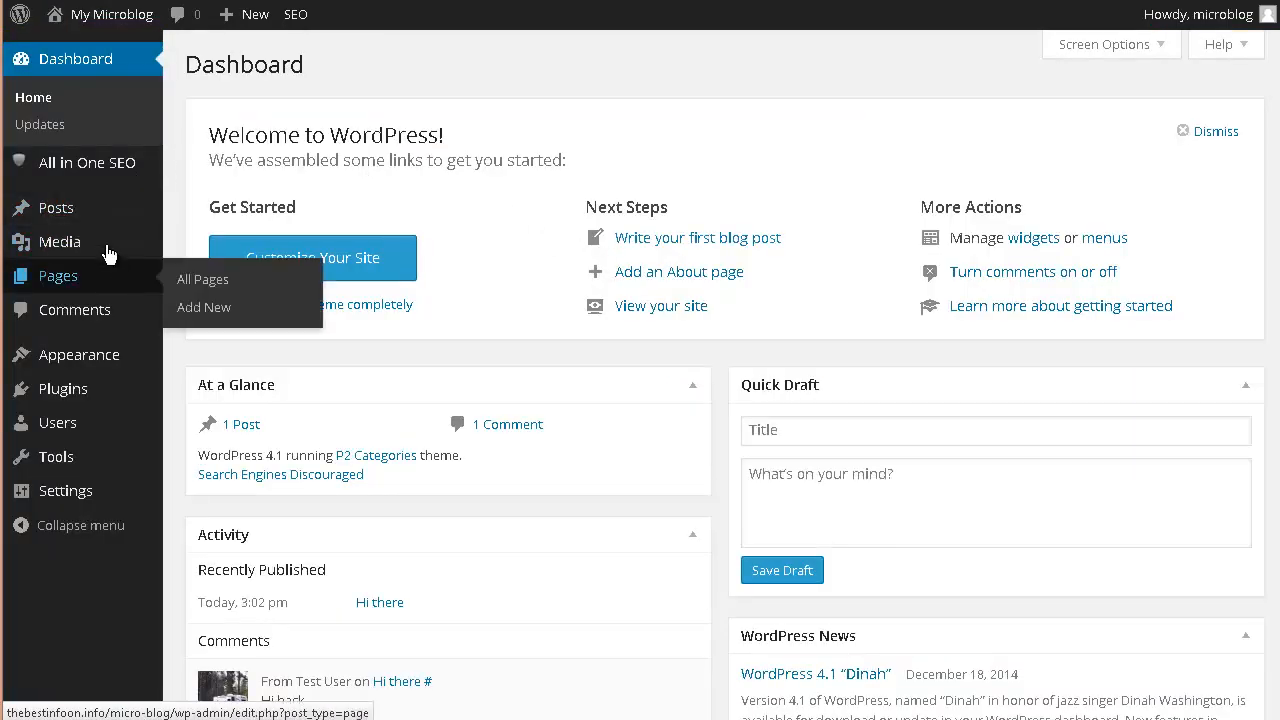
mouse_move(64, 360)
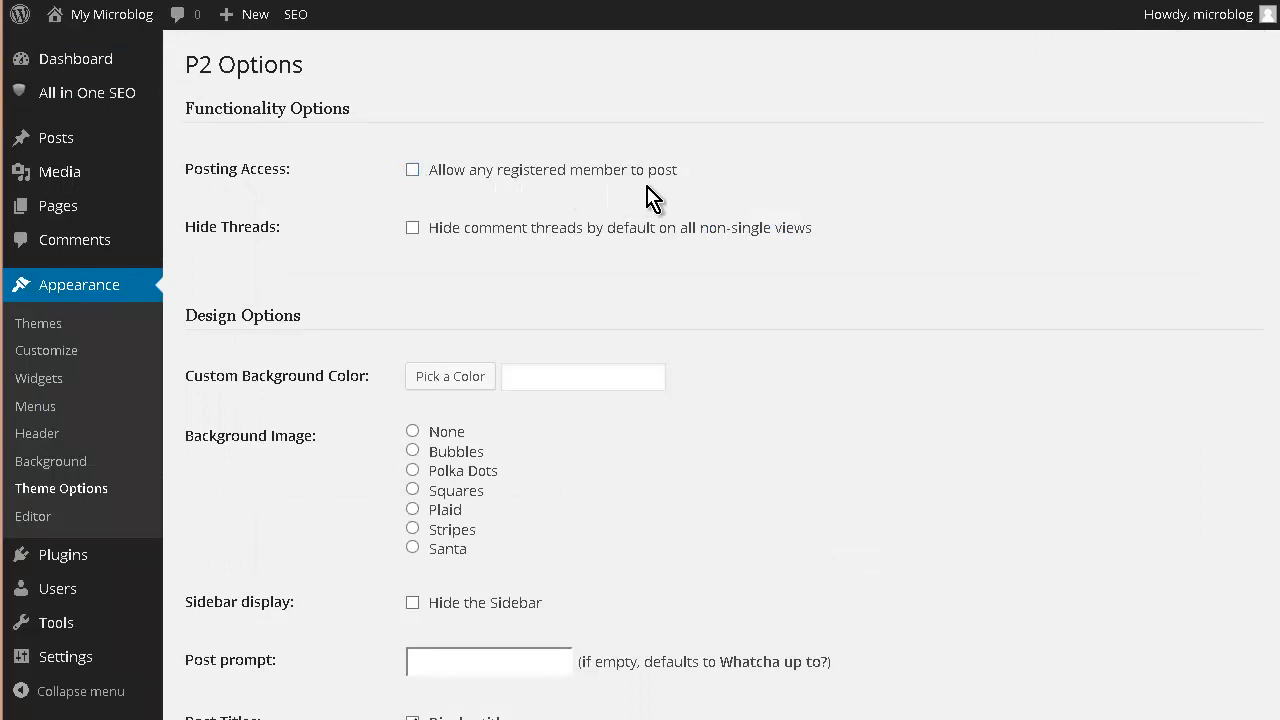
- In P2 Options, allow any registered member to post, pick the Santa background, and update options
click(413, 171)
scroll(365, 385, down, 2)
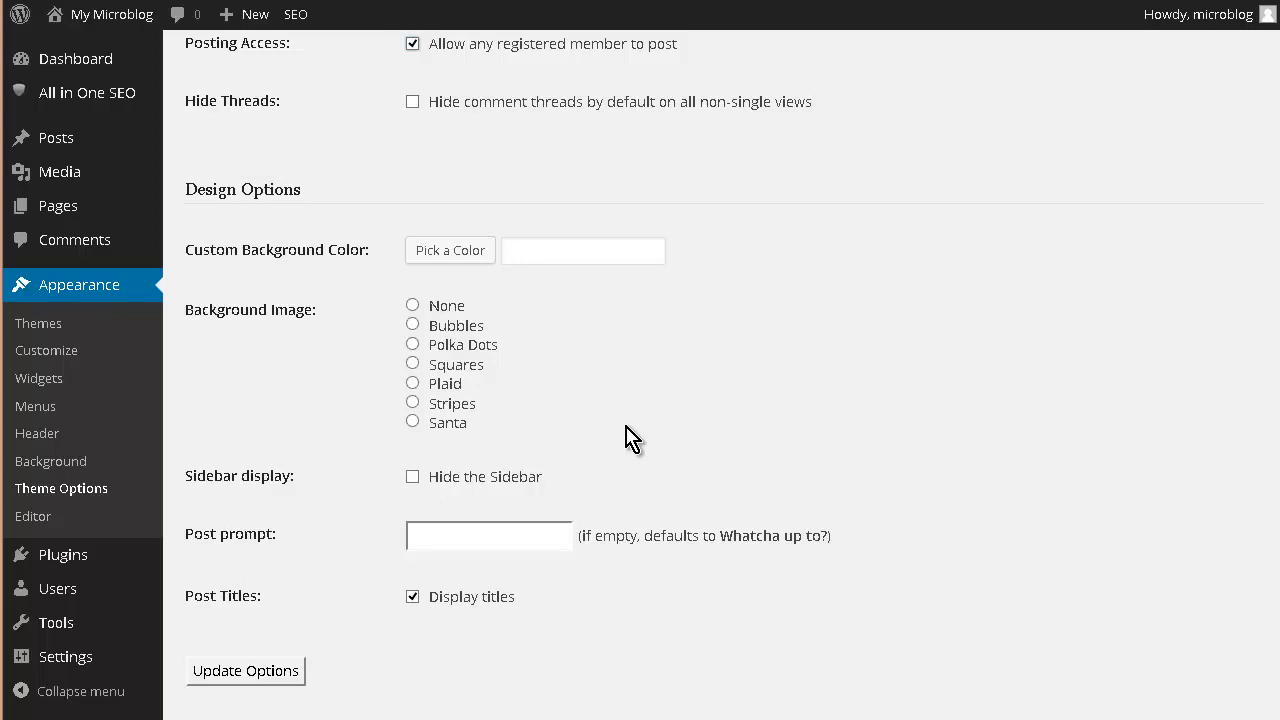
click(420, 428)
scroll(355, 465, down, 1)
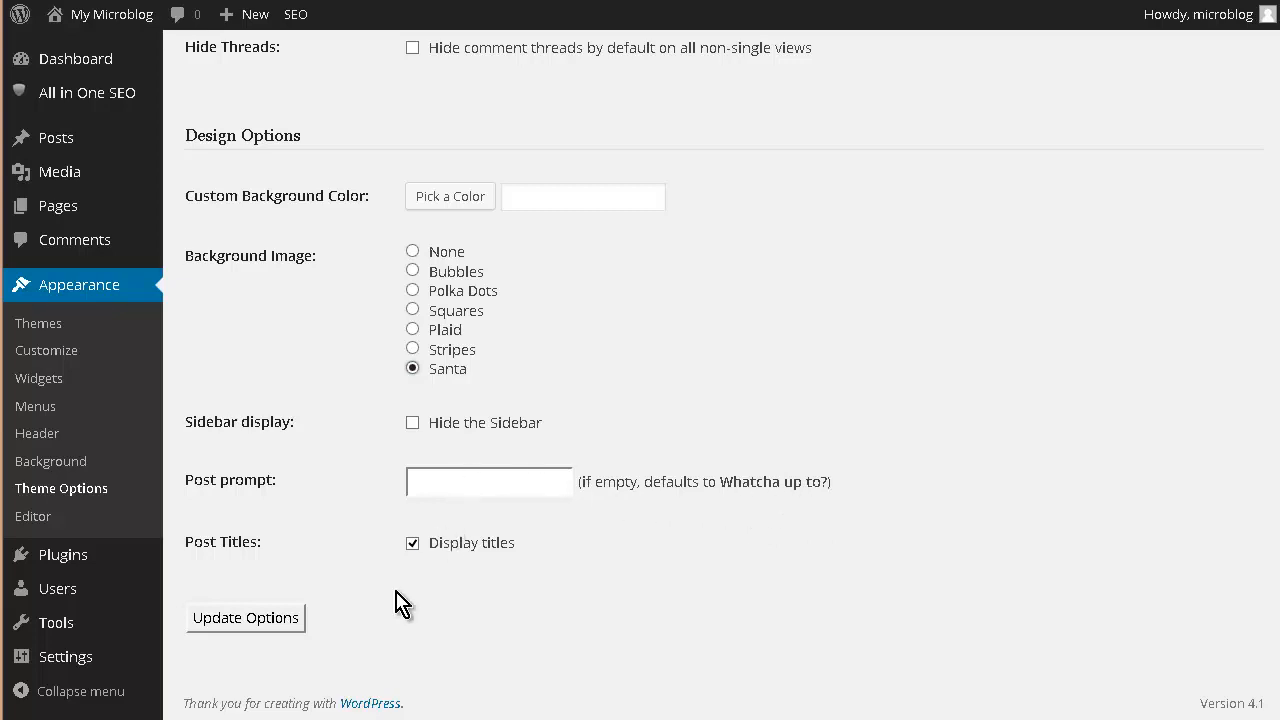
click(234, 624)
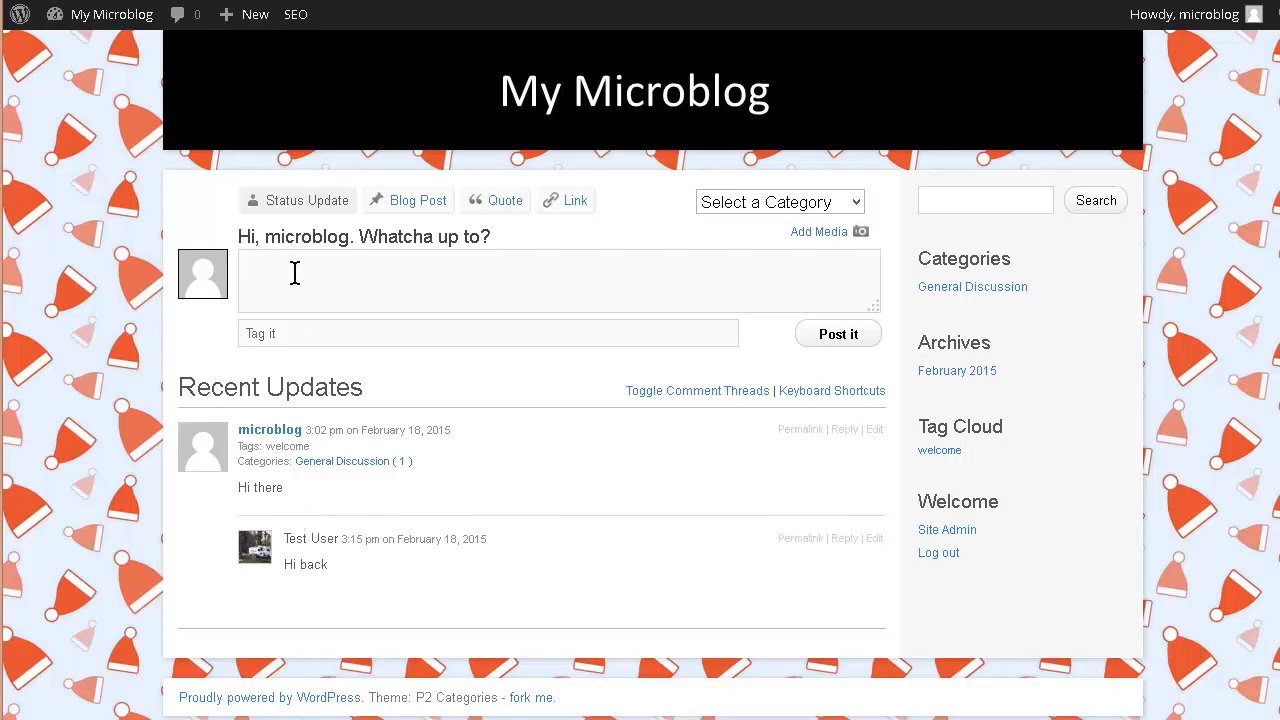
- Collapse and re-expand the comment threads so the 'Hi back' reply shows under 'Hi there'
click(701, 396)
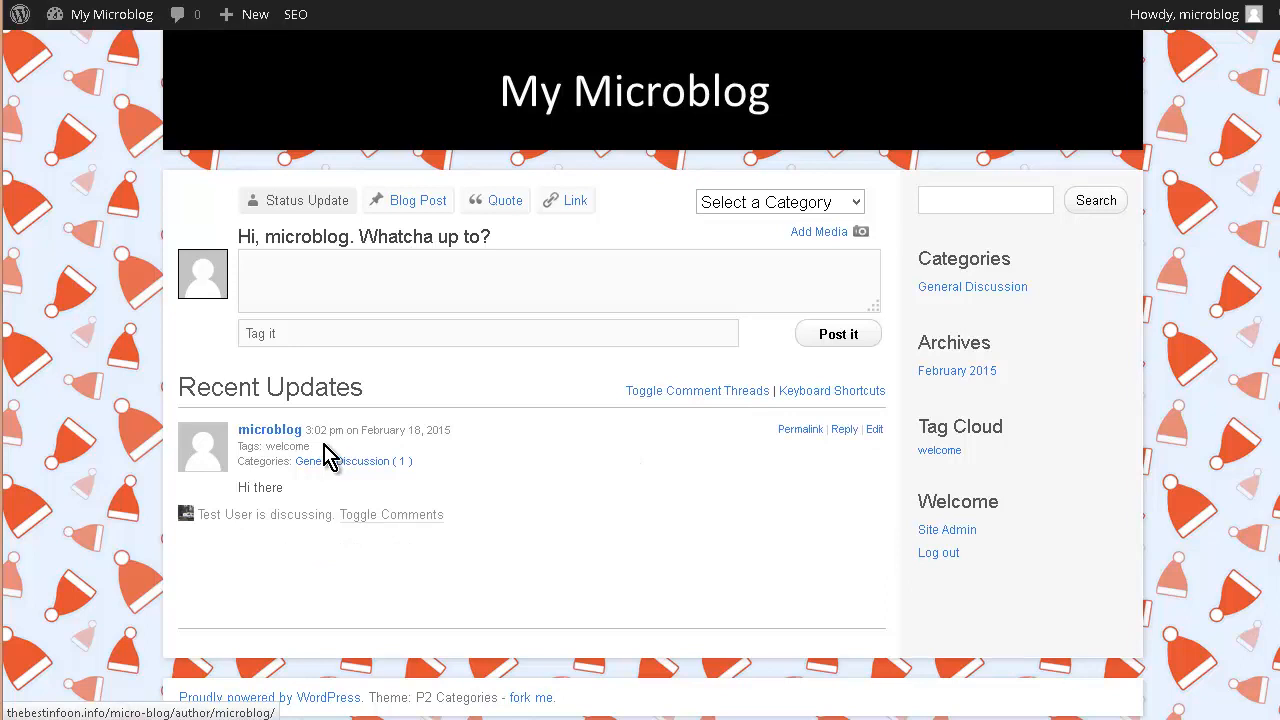
click(668, 392)
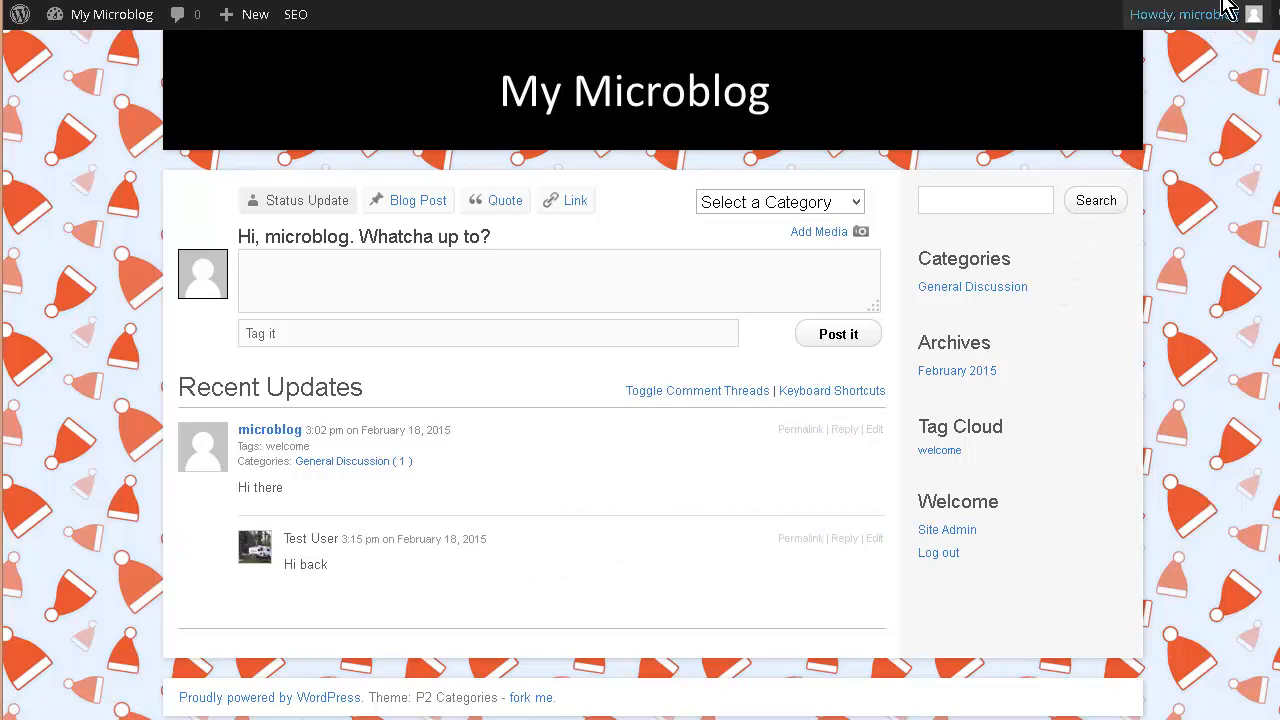
mouse_move(1225, 38)
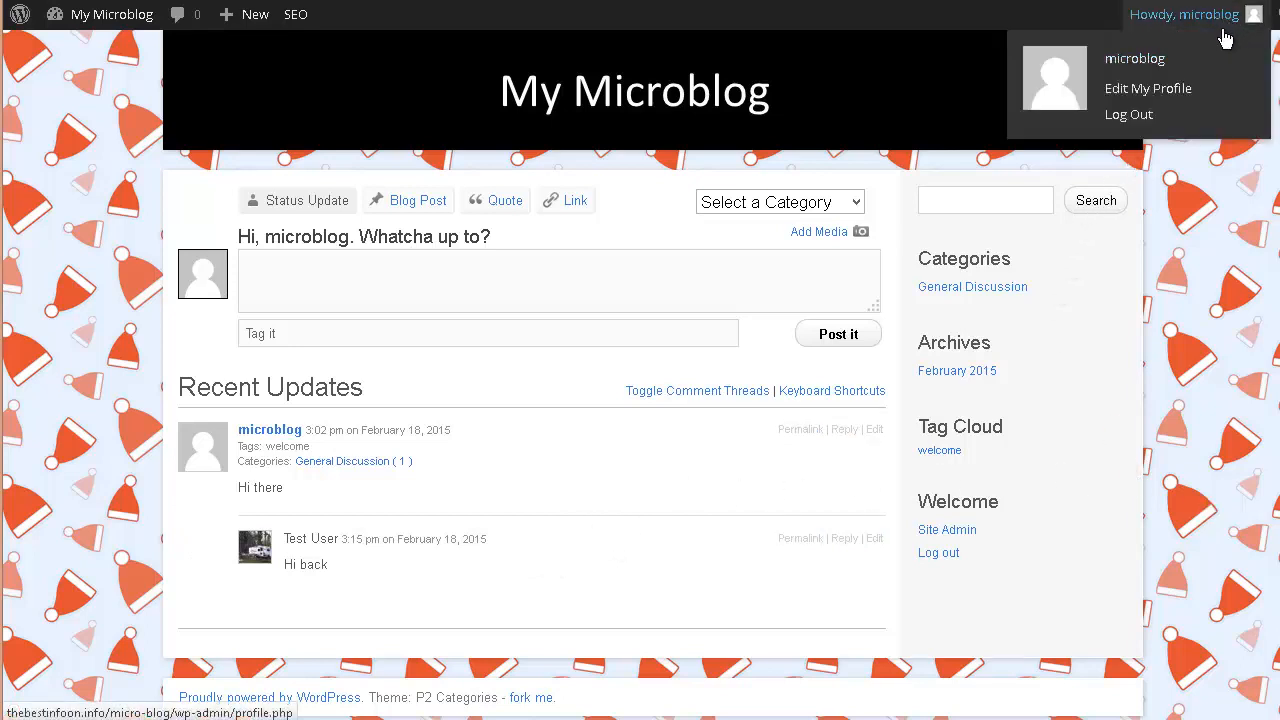
- Log out of the admin account and sign in with the test user's username and password
click(1140, 117)
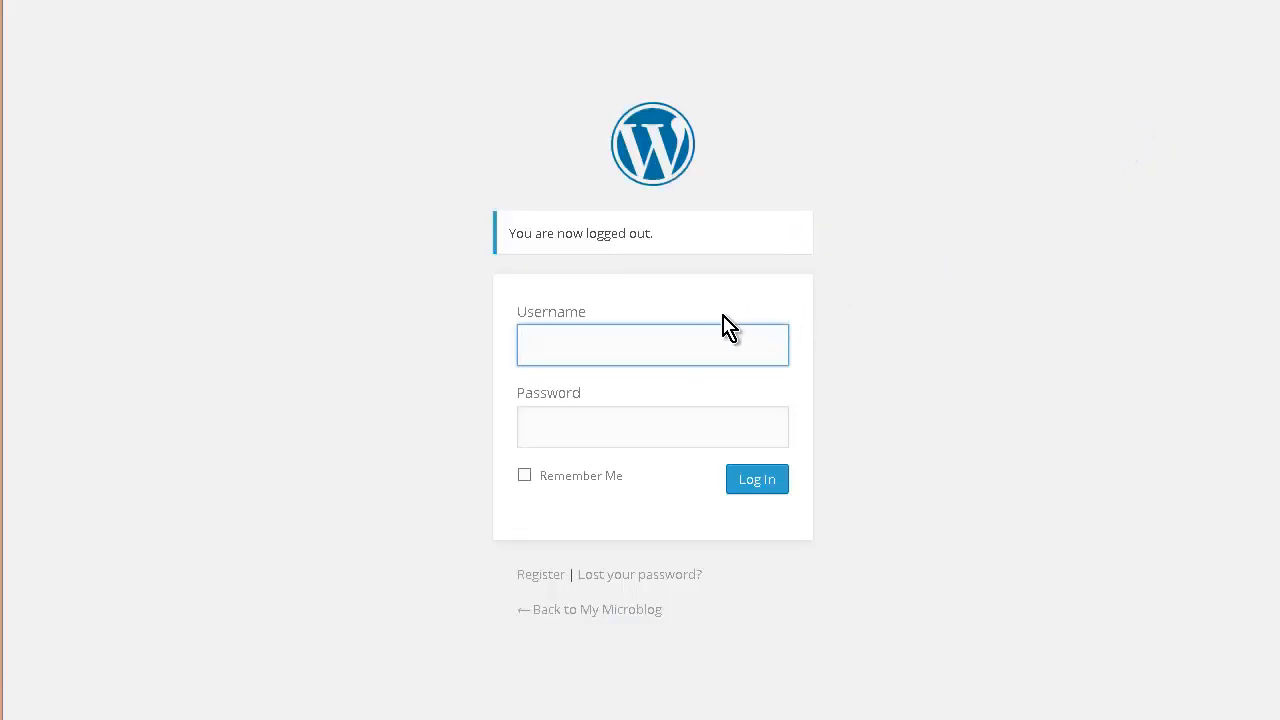
text(t)
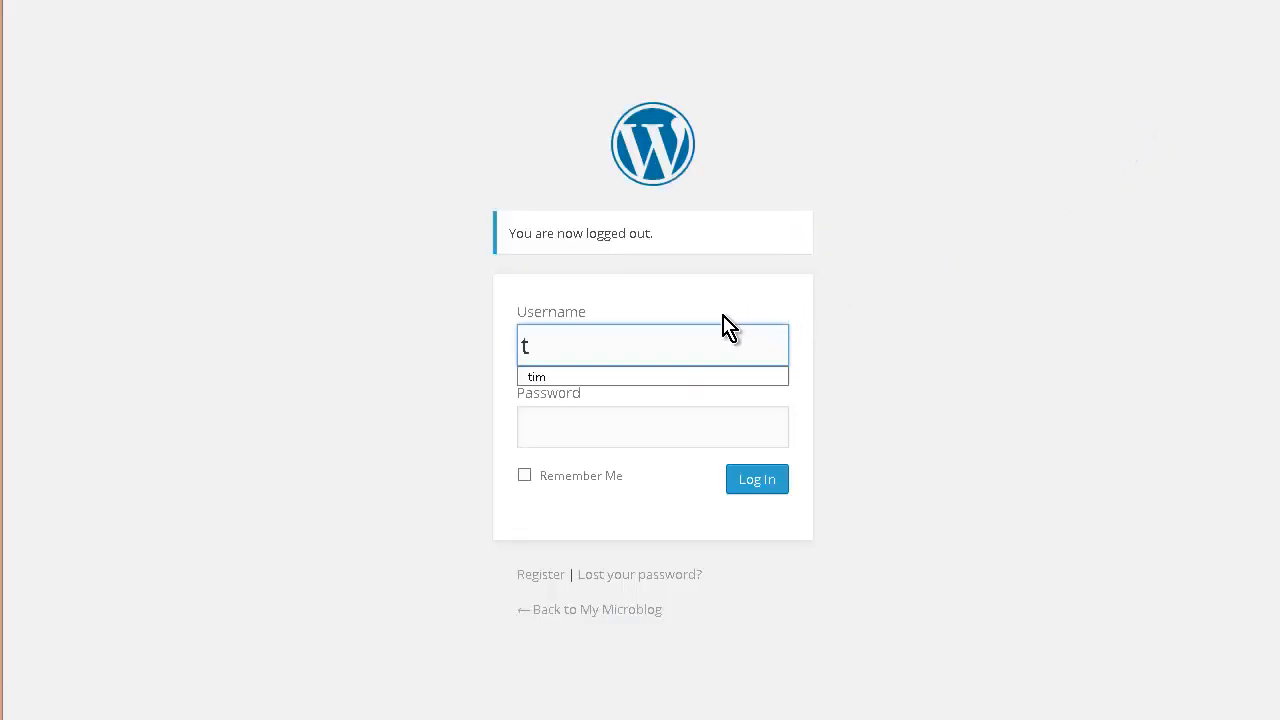
text(est)
key(Tab)
text(test123)
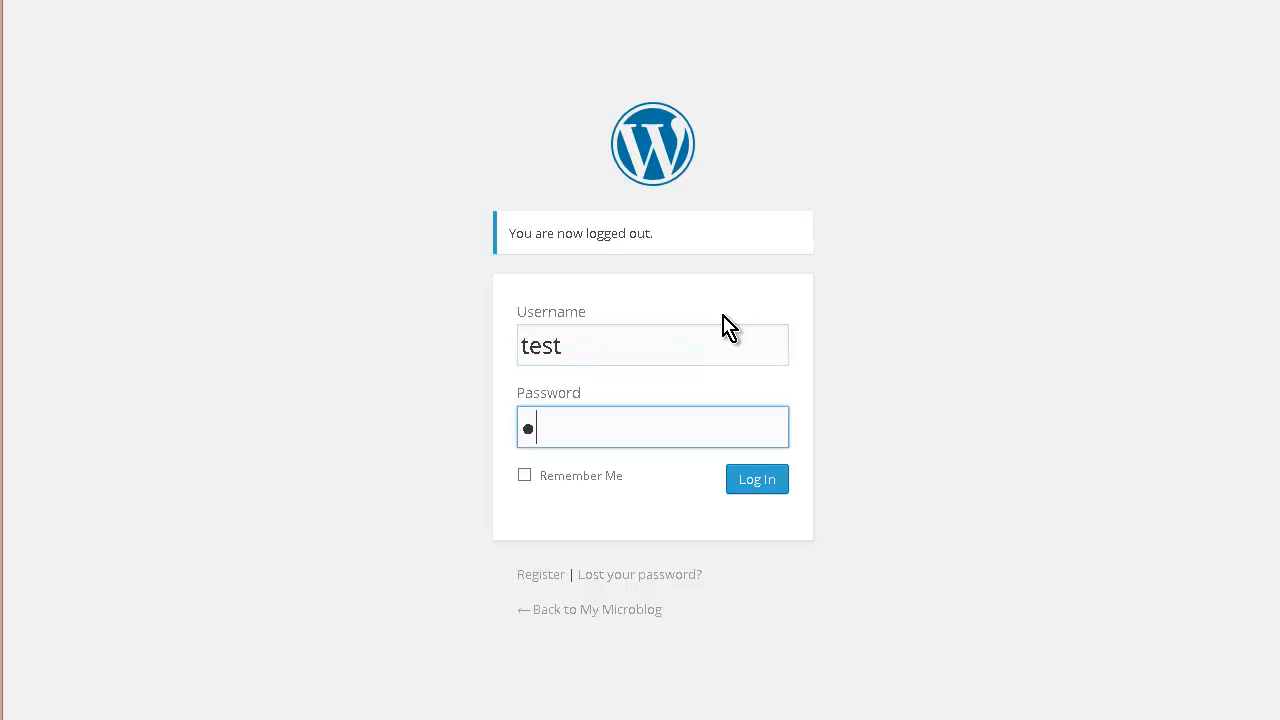
text(4)
key(Return)
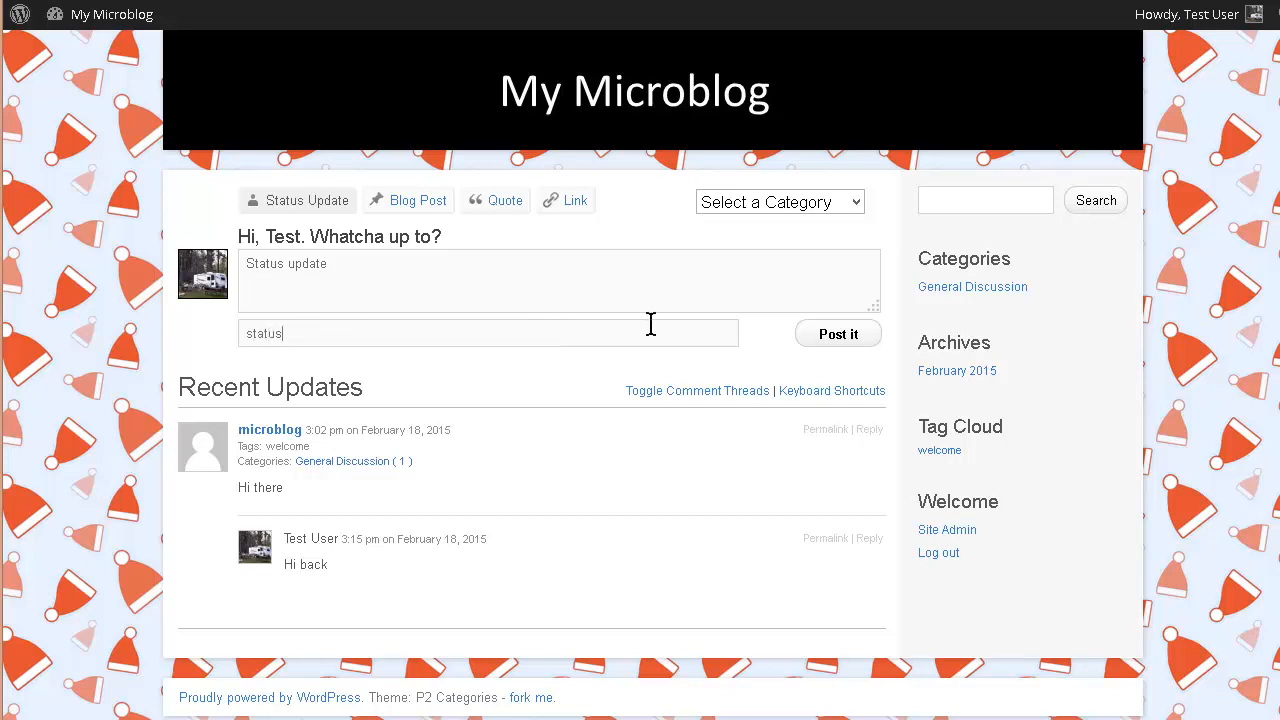
- Publish the 'Status update' post filed under the Latest News category
click(857, 204)
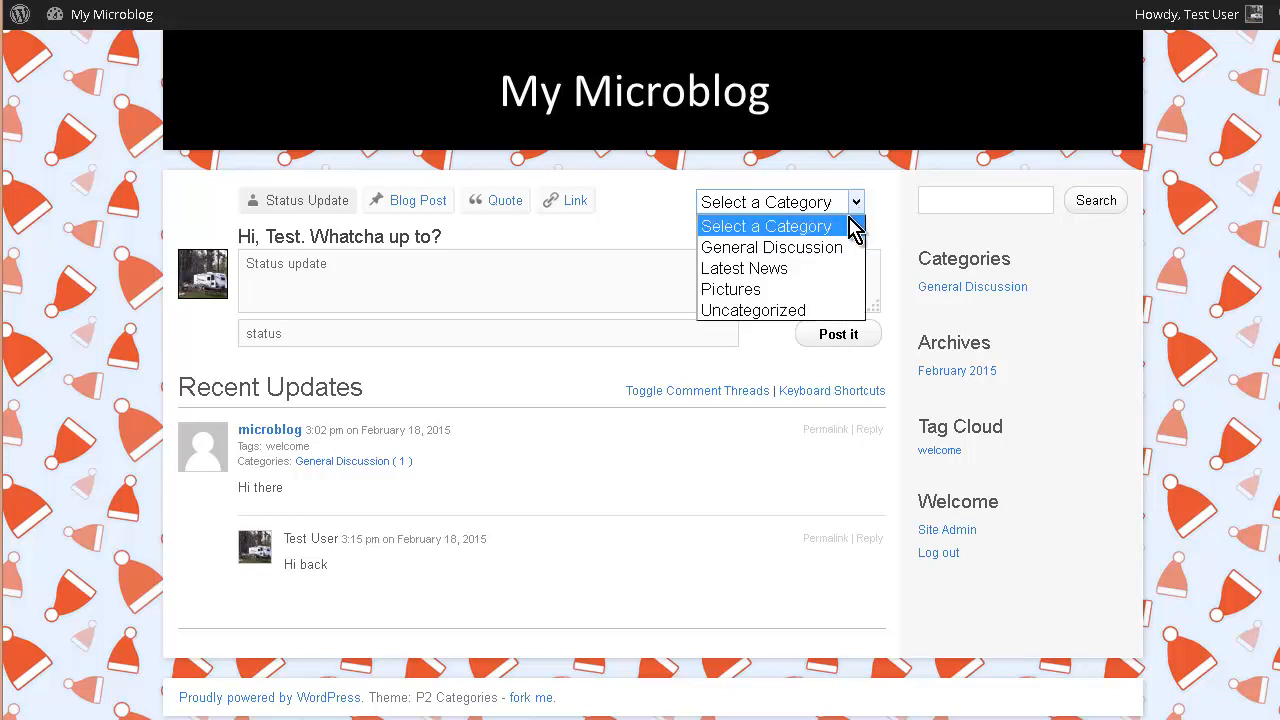
click(835, 268)
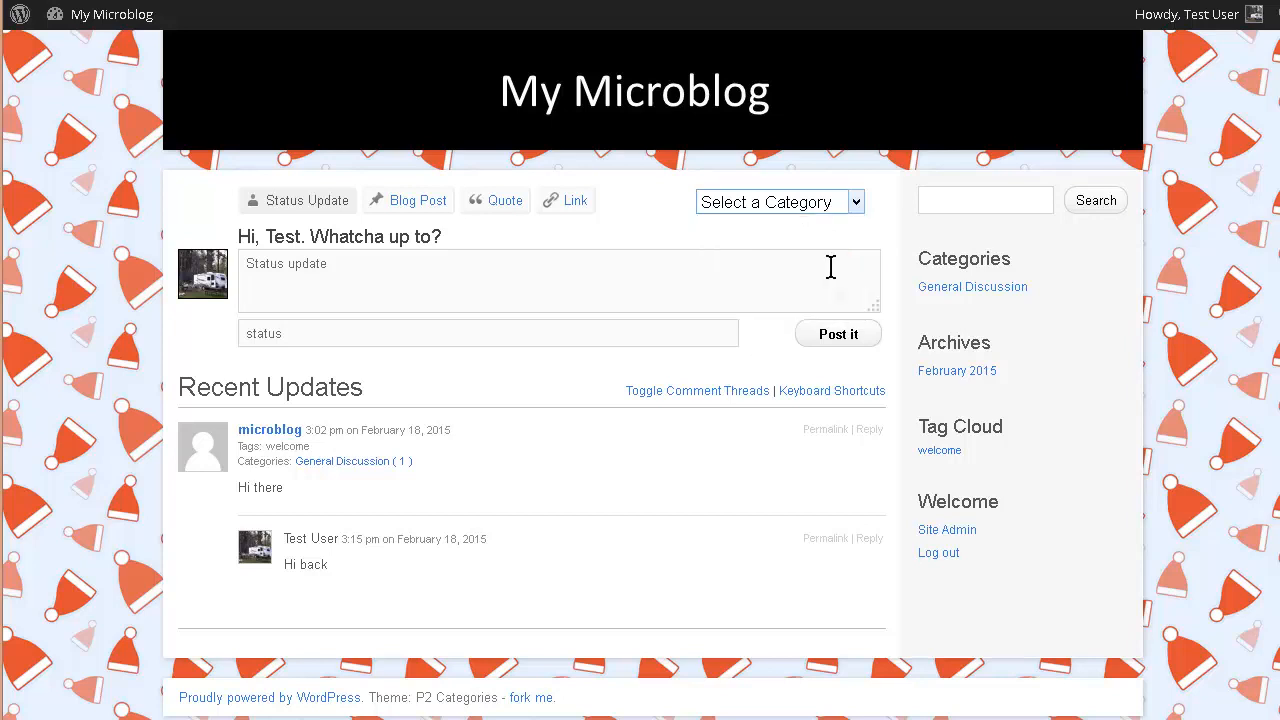
click(840, 338)
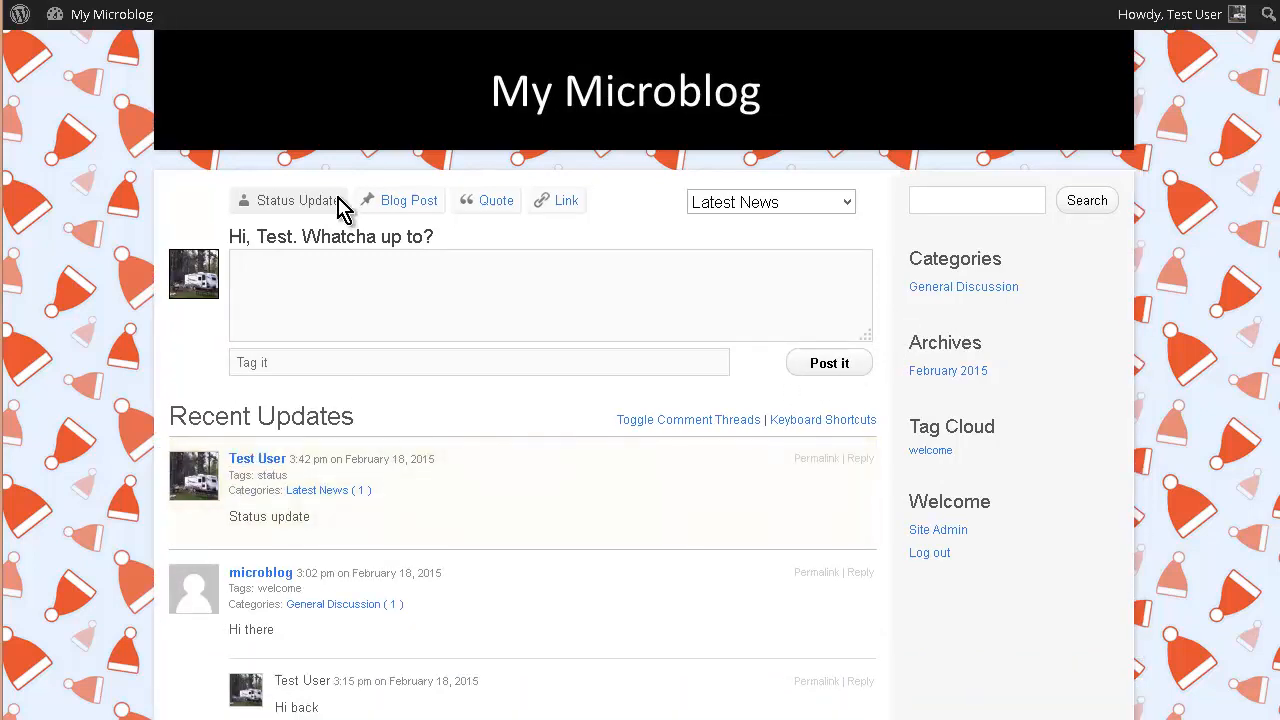
- Publish a 'Blog post test' blog post under General Discussion, tagged blogpost
click(405, 203)
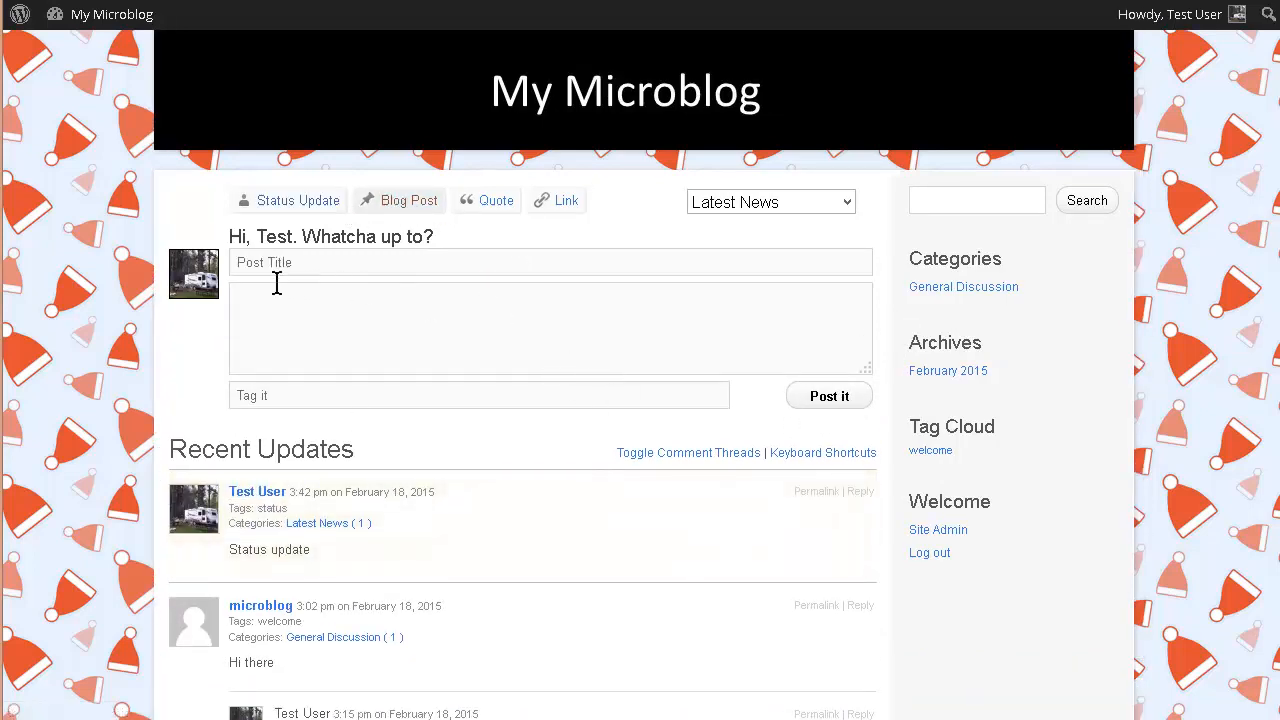
click(336, 263)
click(850, 206)
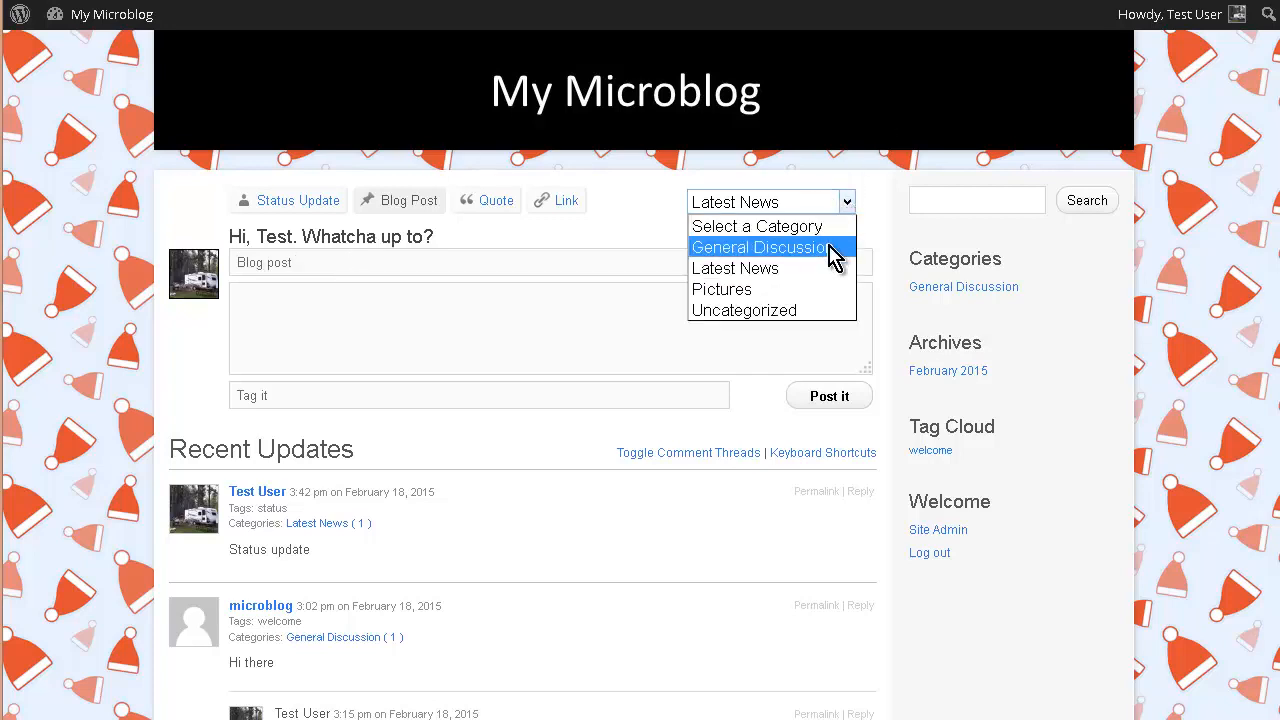
click(828, 247)
click(280, 311)
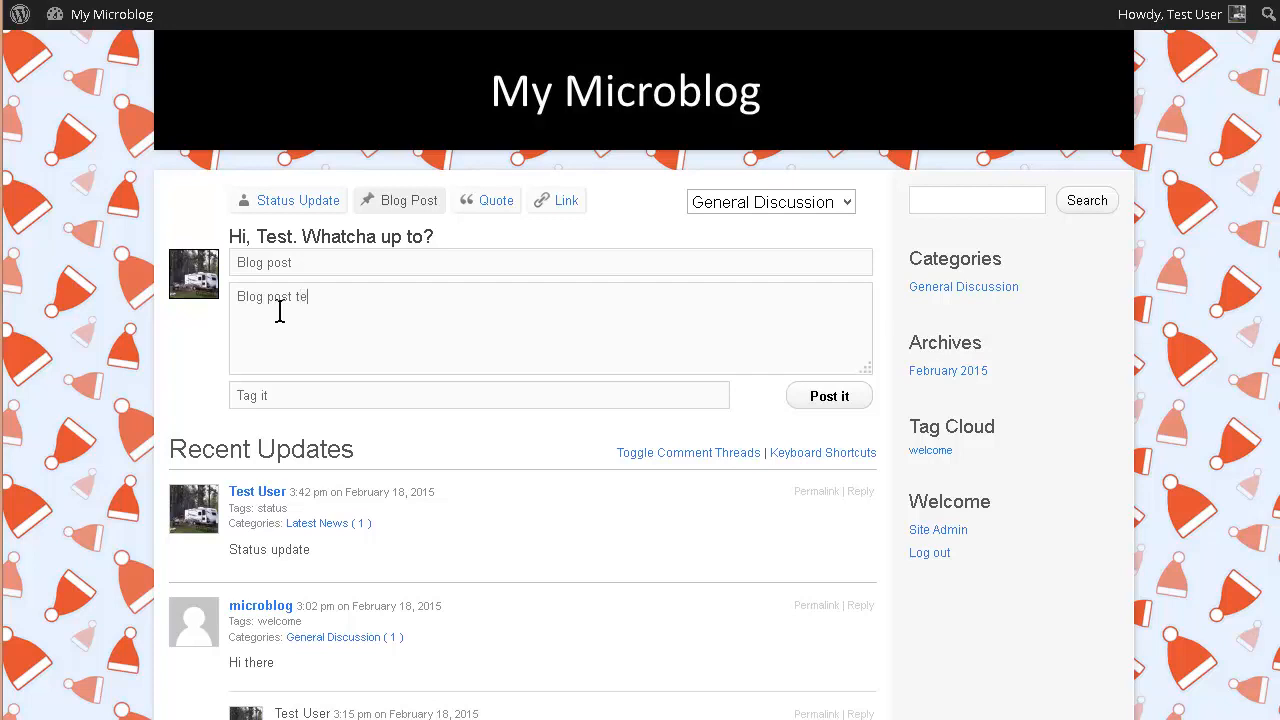
click(276, 396)
click(829, 396)
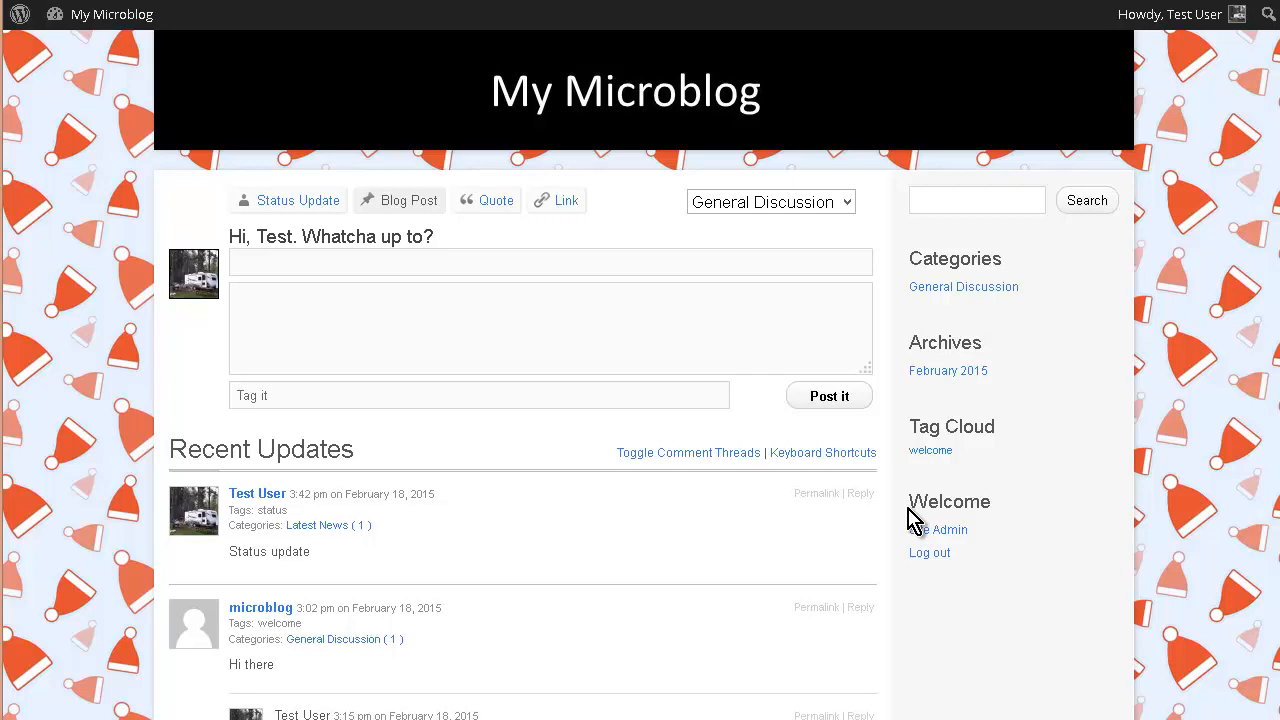
scroll(137, 445, down, 1)
scroll(137, 445, down, 2)
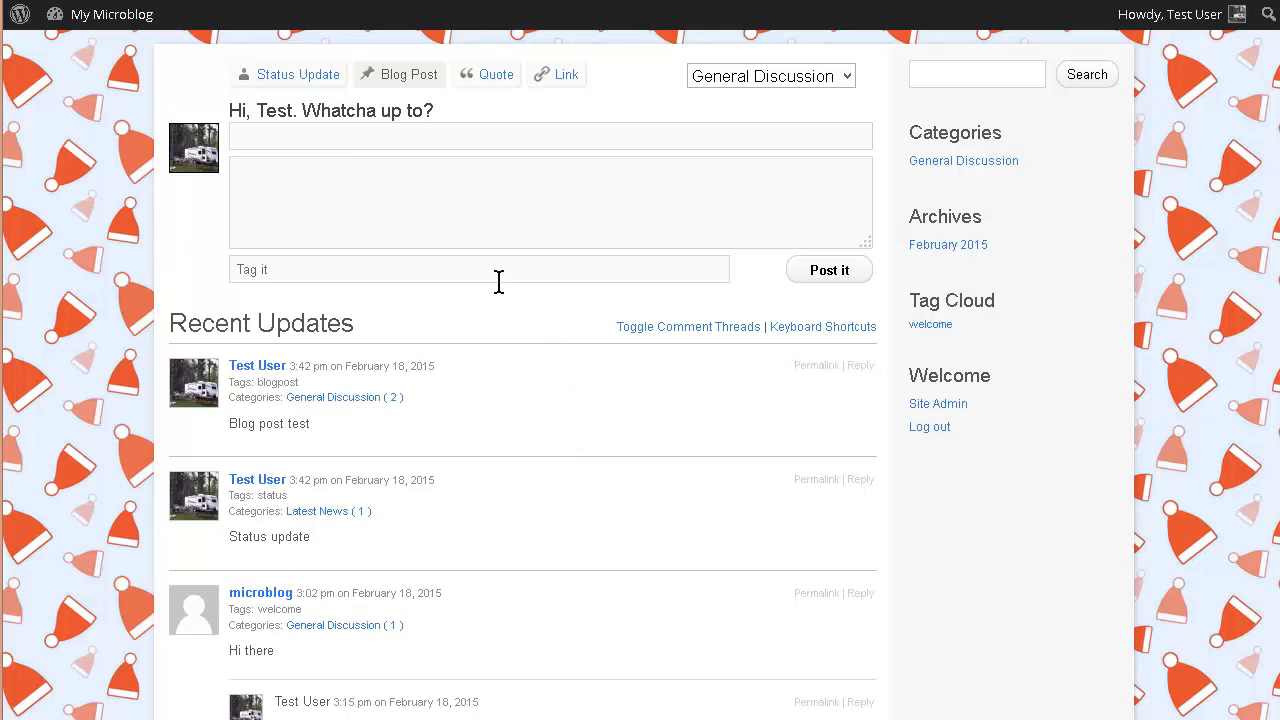
scroll(497, 280, up, 3)
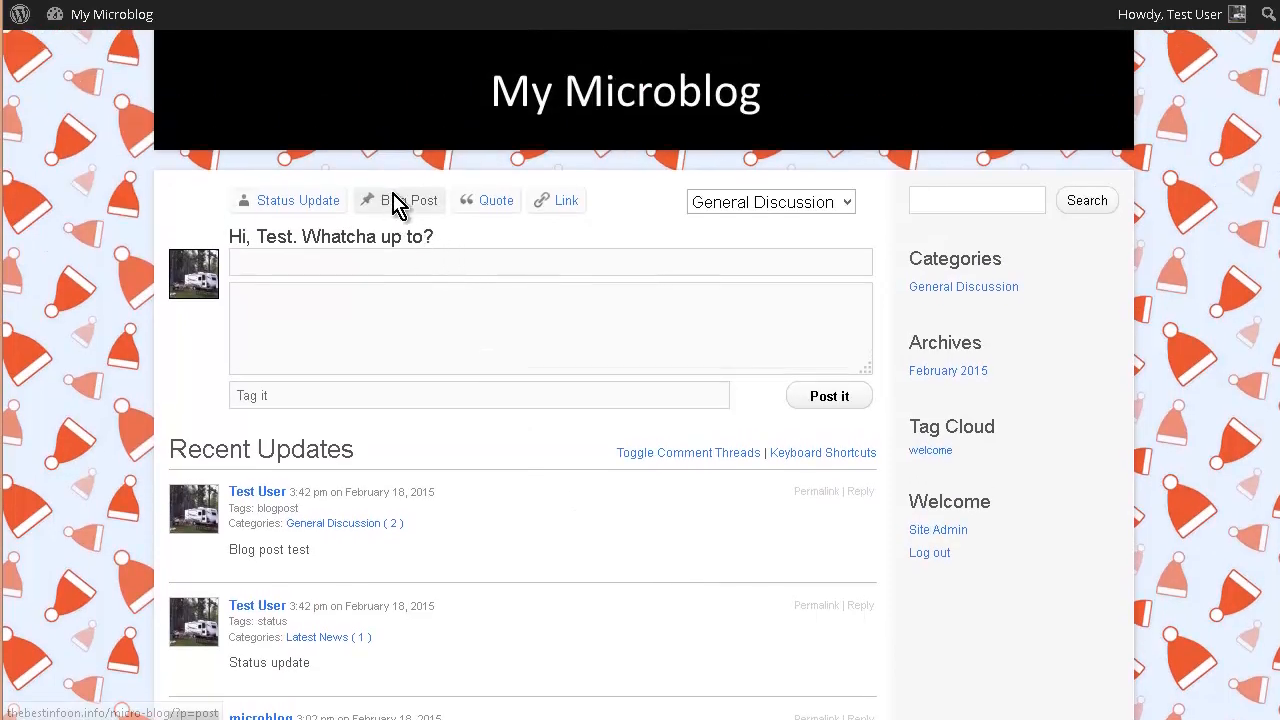
- Publish a quote post with its citation, tagged quote, under General Discussion
click(500, 207)
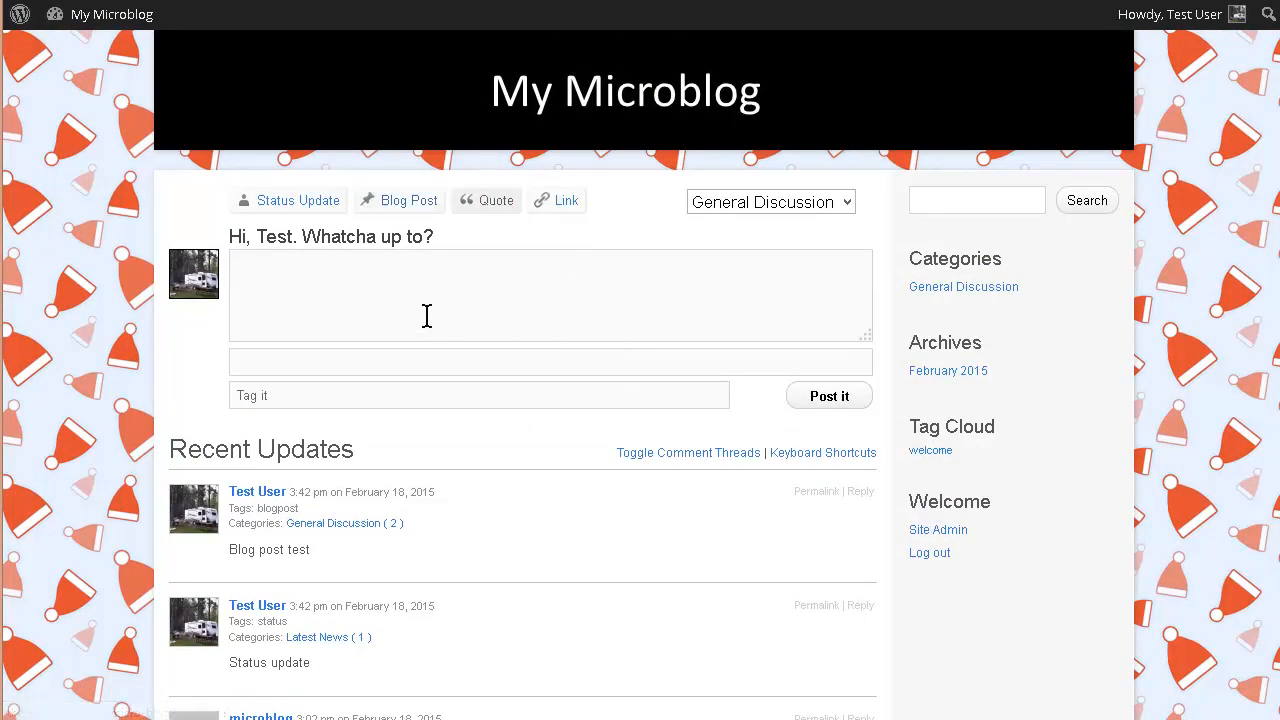
click(313, 291)
click(311, 356)
click(262, 396)
click(295, 360)
click(818, 397)
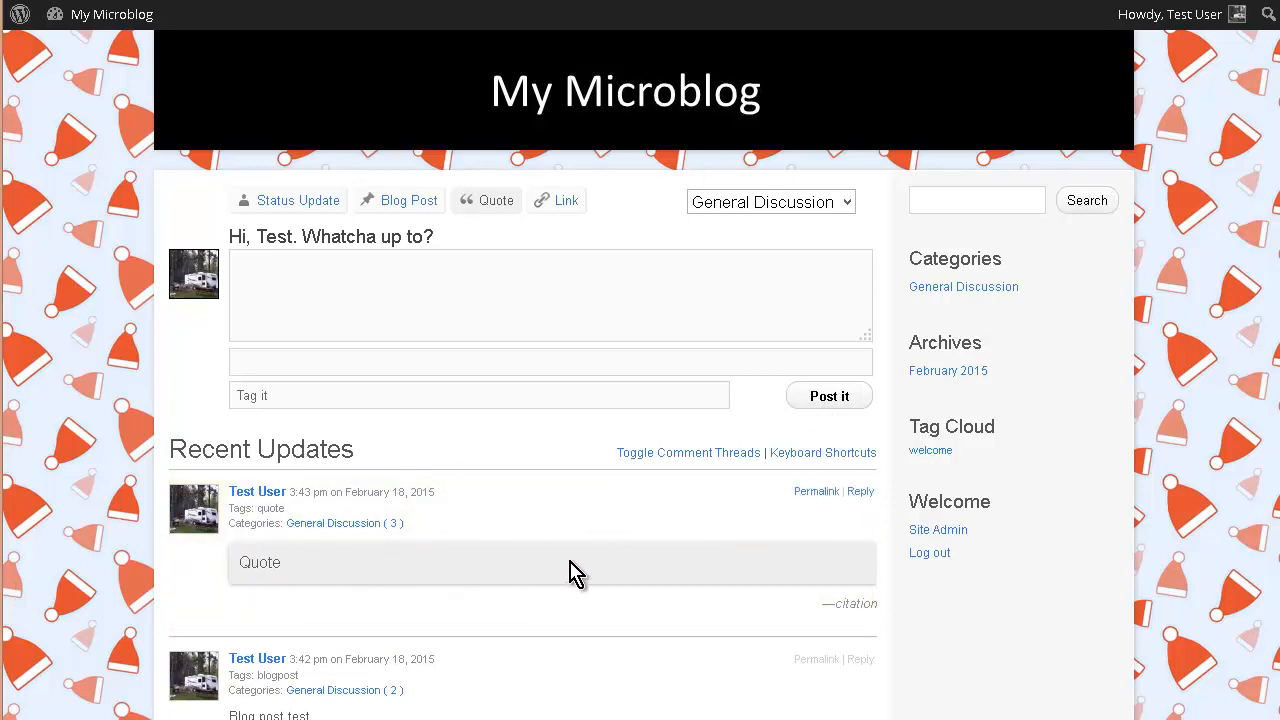
click(564, 203)
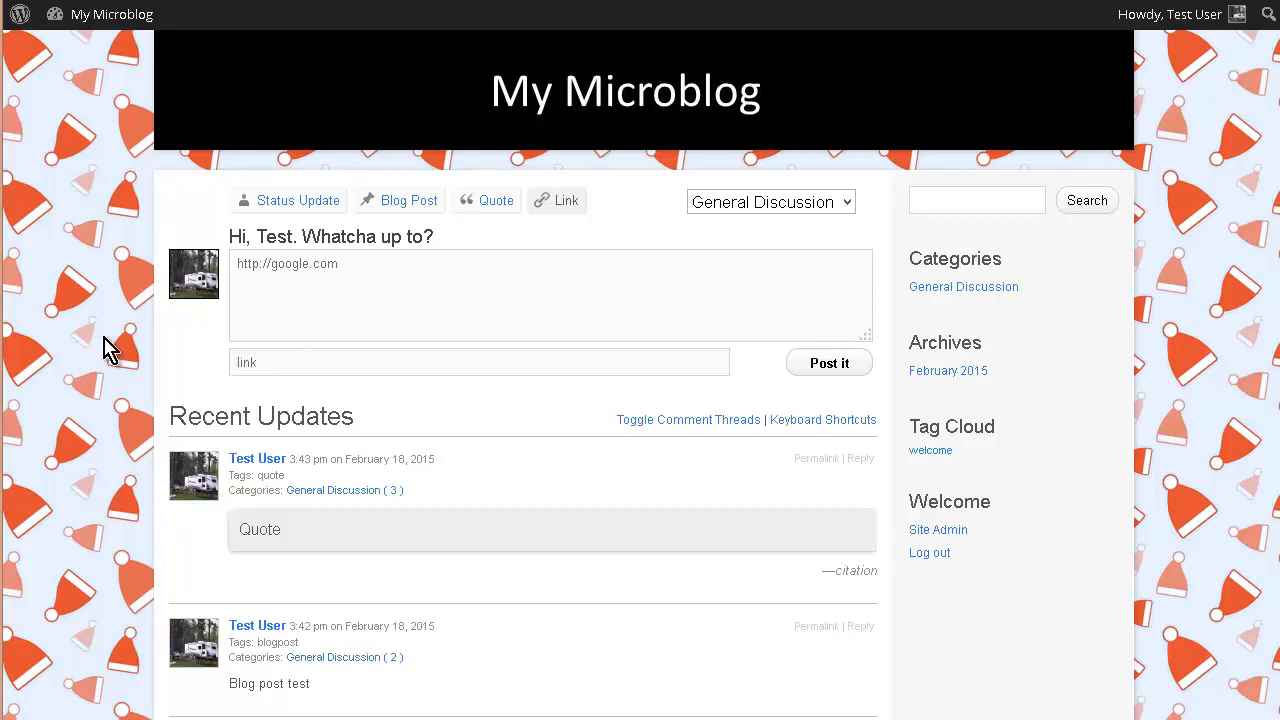
click(846, 368)
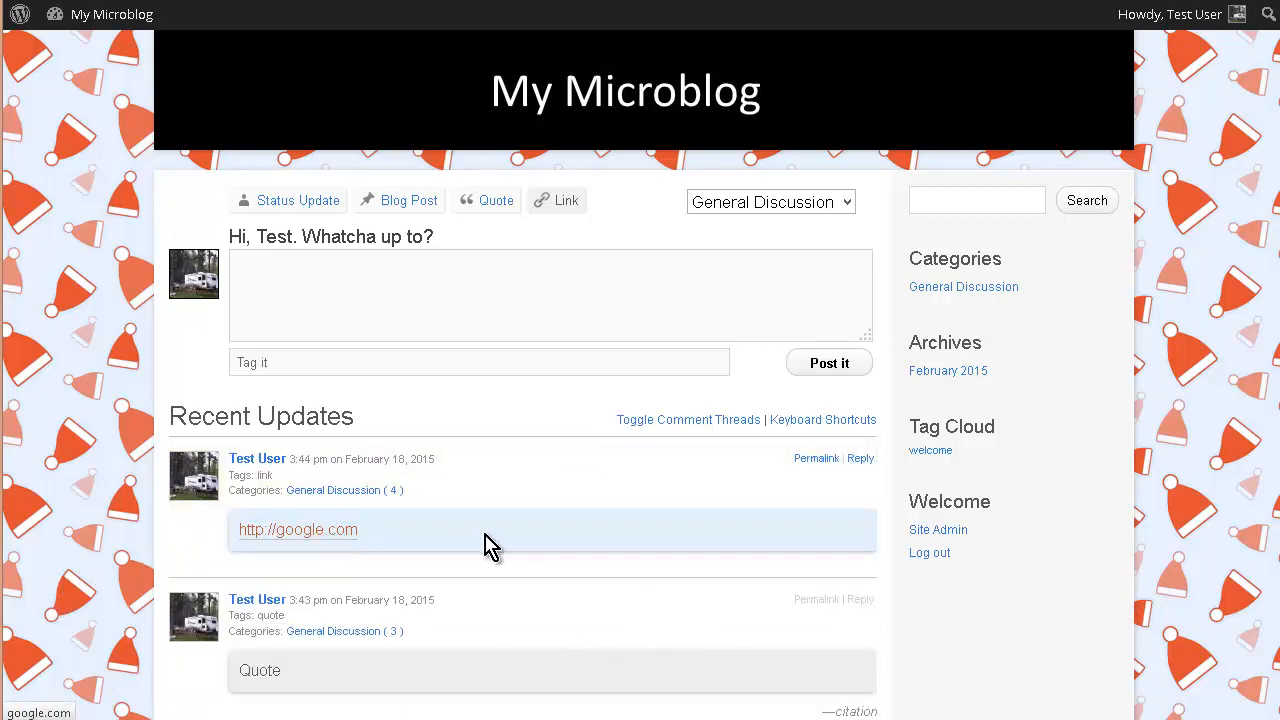
scroll(514, 594, down, 3)
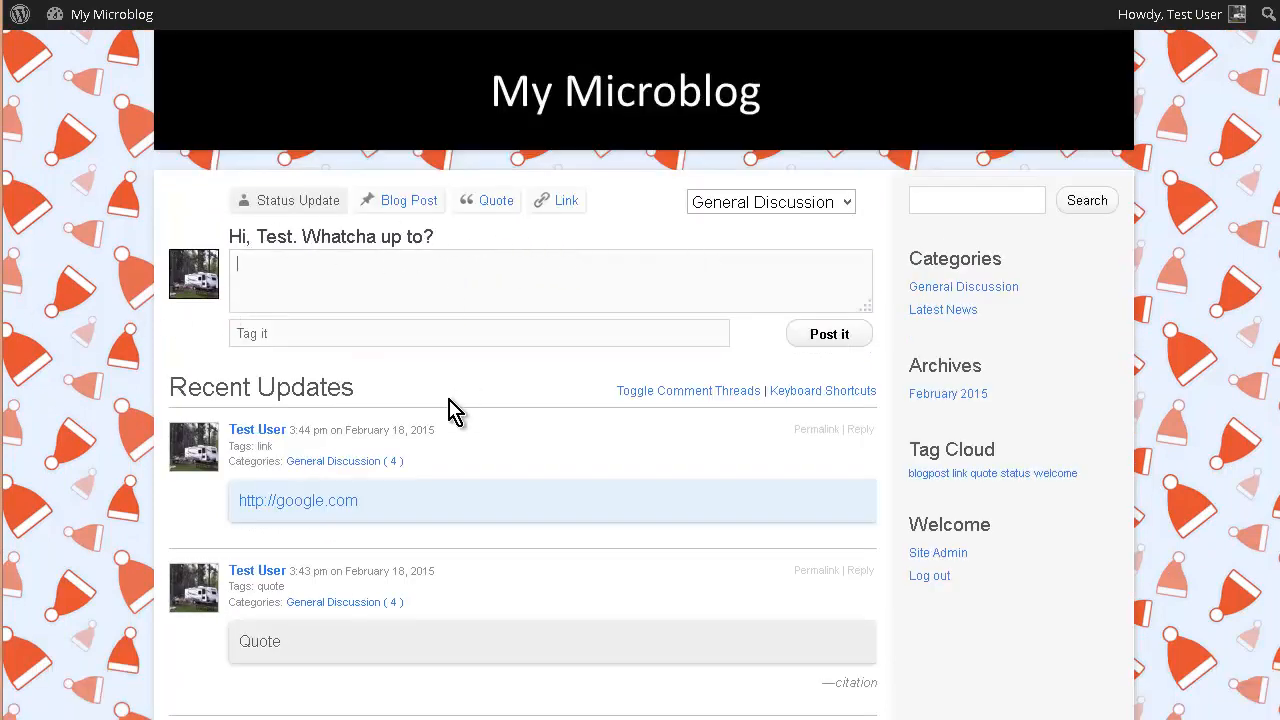
scroll(449, 405, down, 5)
scroll(449, 393, up, 3)
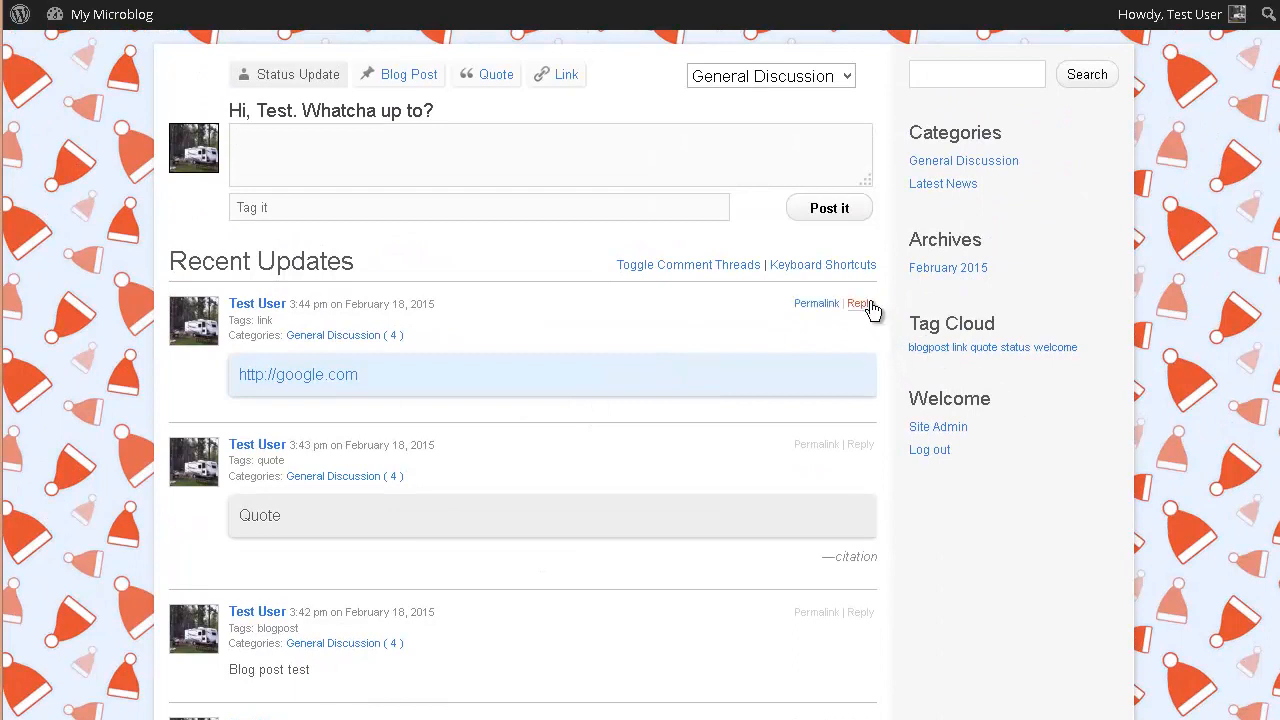
scroll(1070, 430, up, 1)
scroll(1070, 430, up, 2)
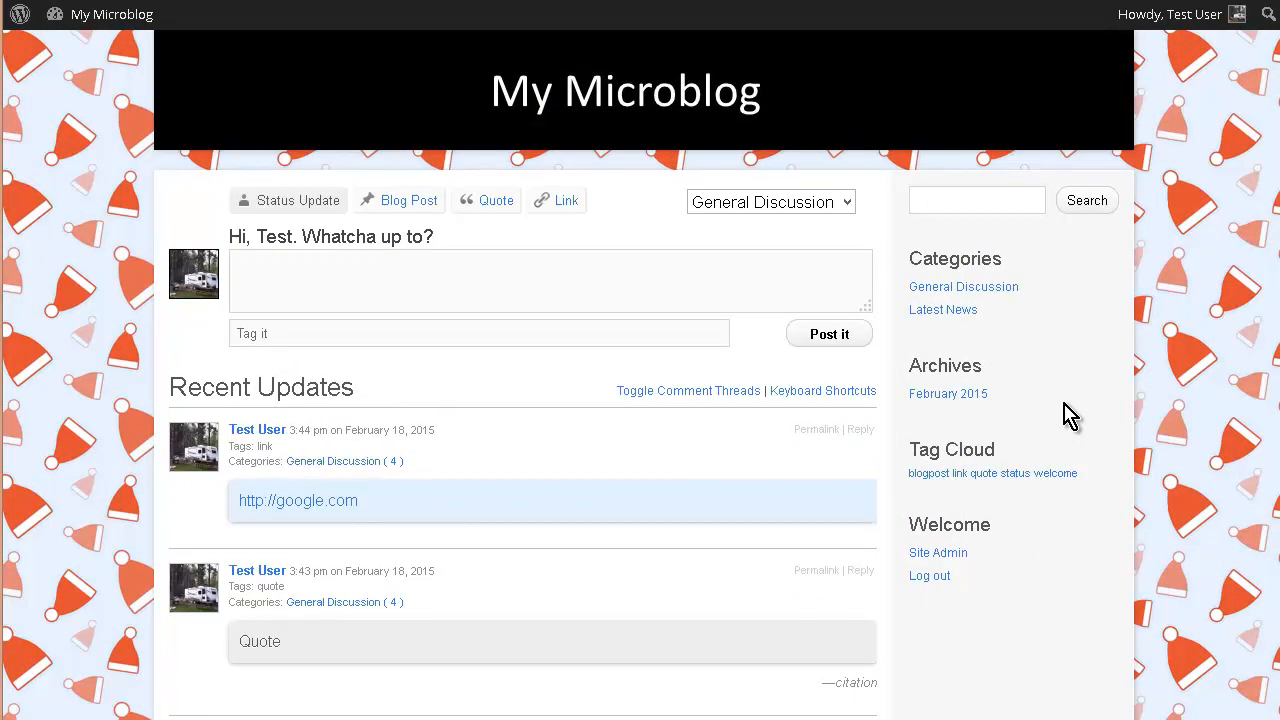
- Log the test user out and sign back in with the administrator's credentials
mouse_move(1232, 16)
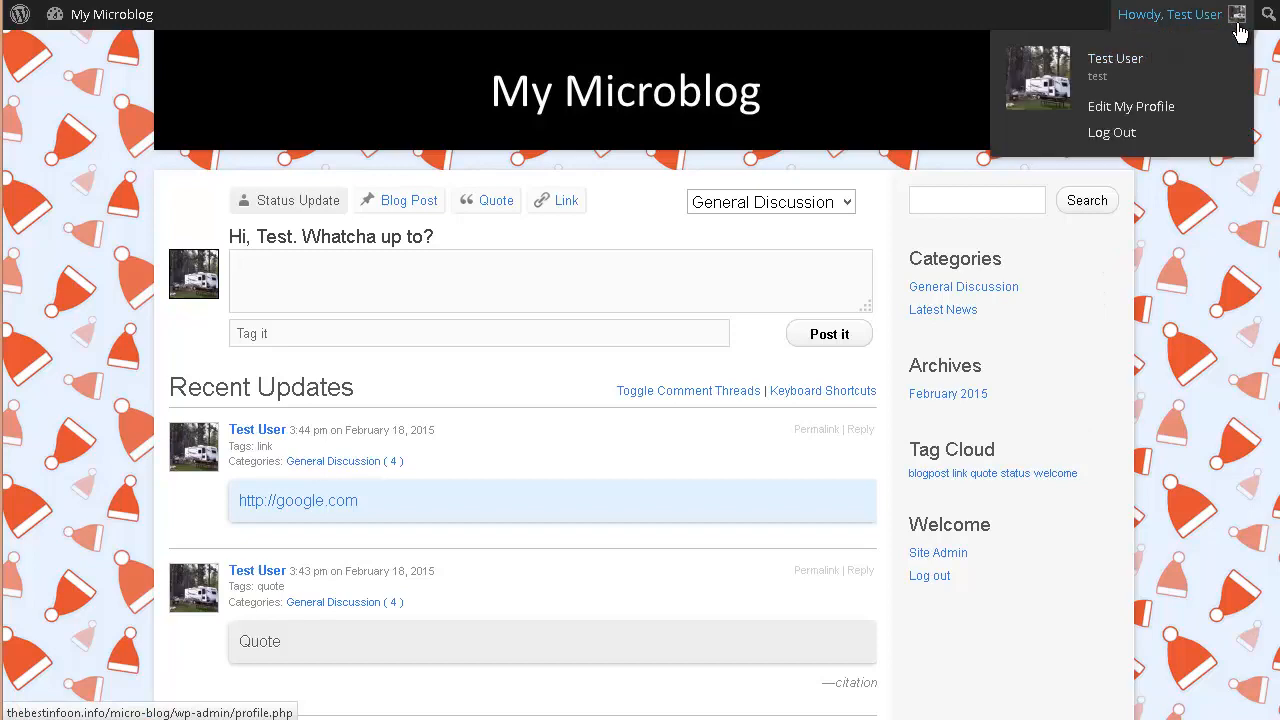
click(1131, 140)
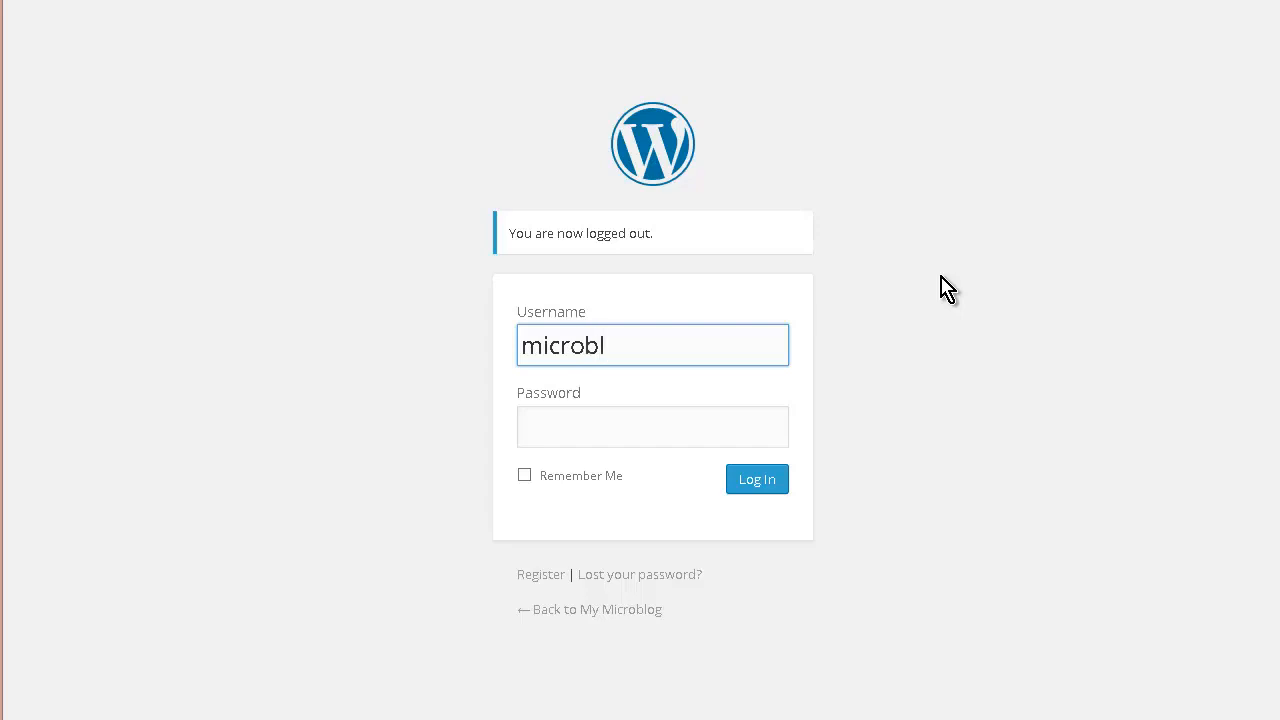
key(Tab)
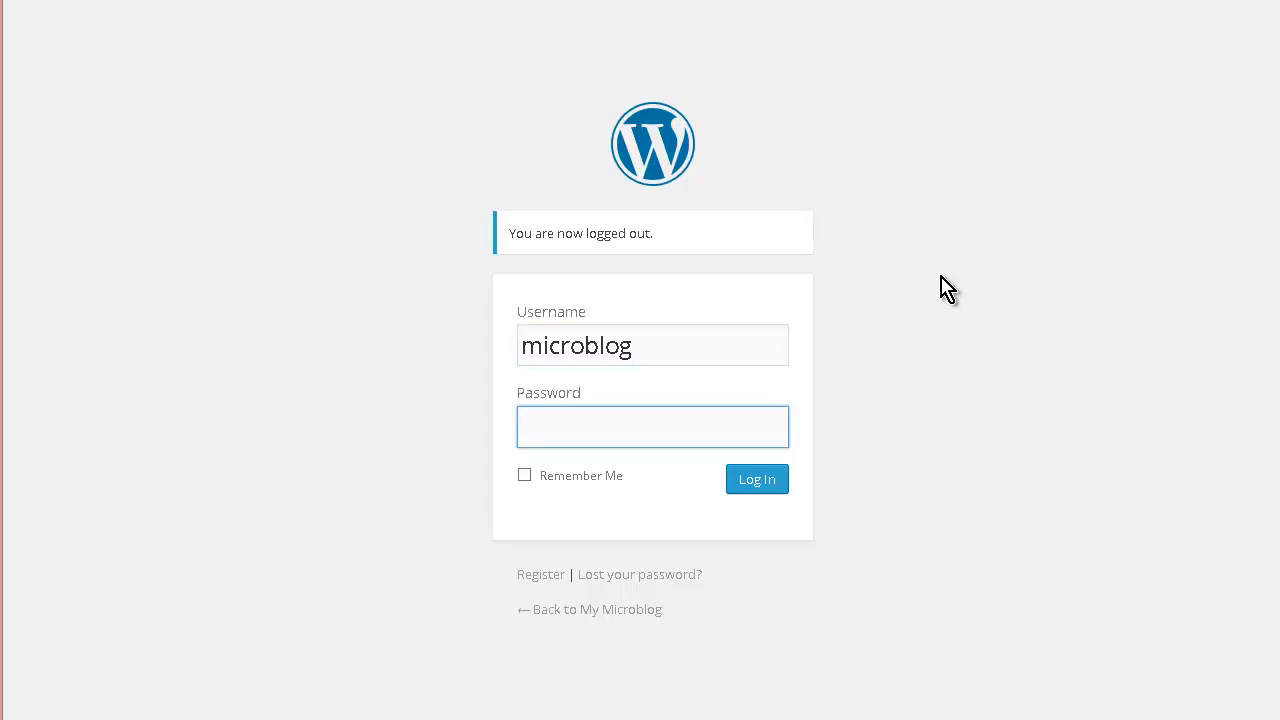
key(Return)
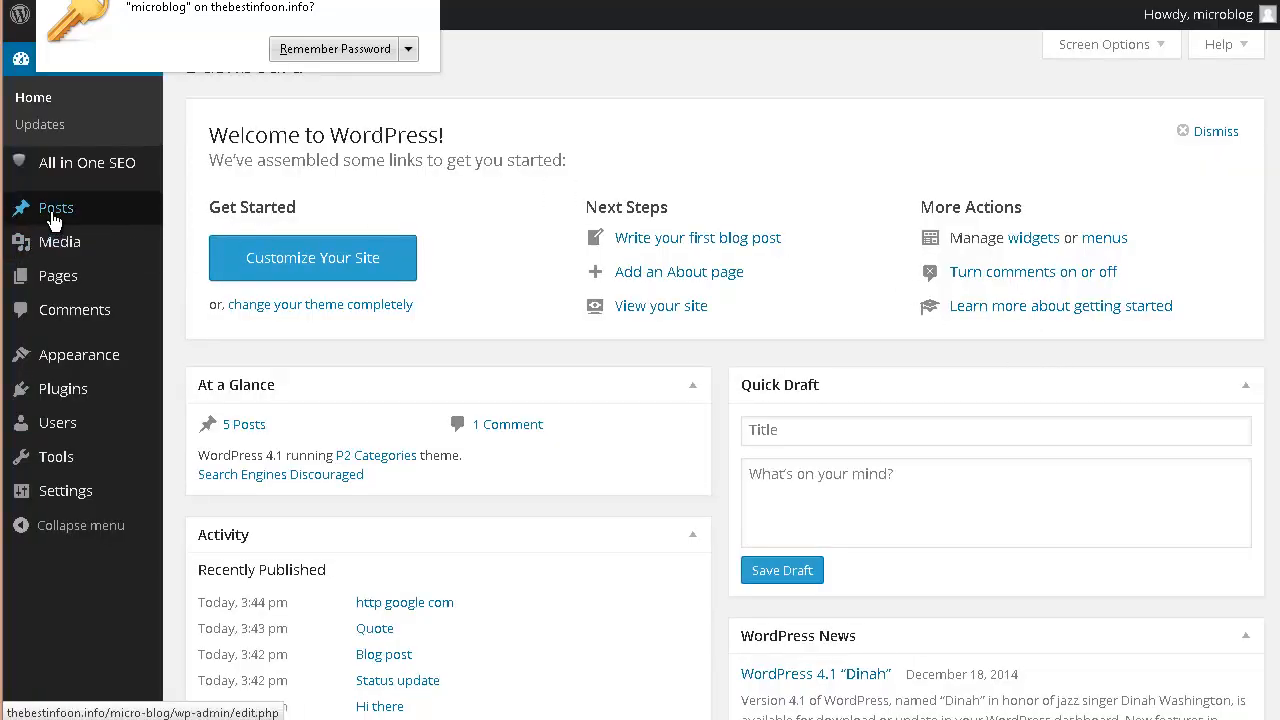
- Open All Posts and scroll through the five posts: link, Quote, Blog post, Status update, Hi there
mouse_move(55, 217)
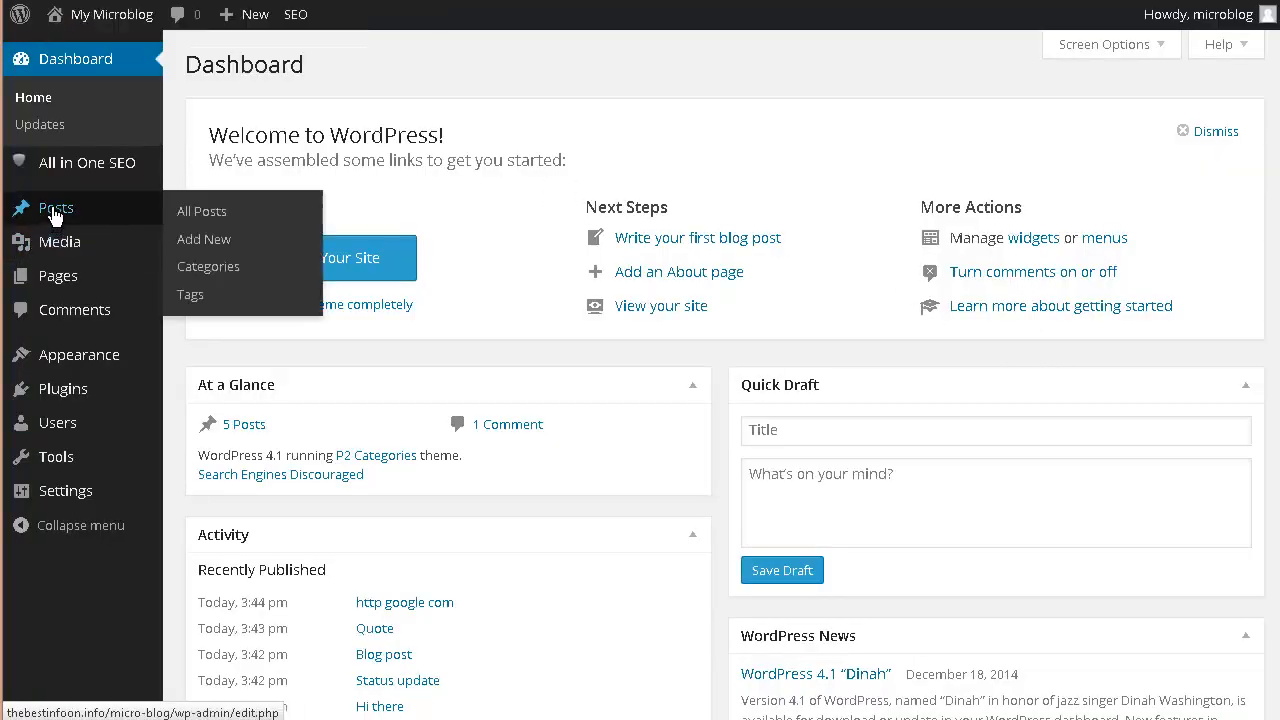
click(210, 218)
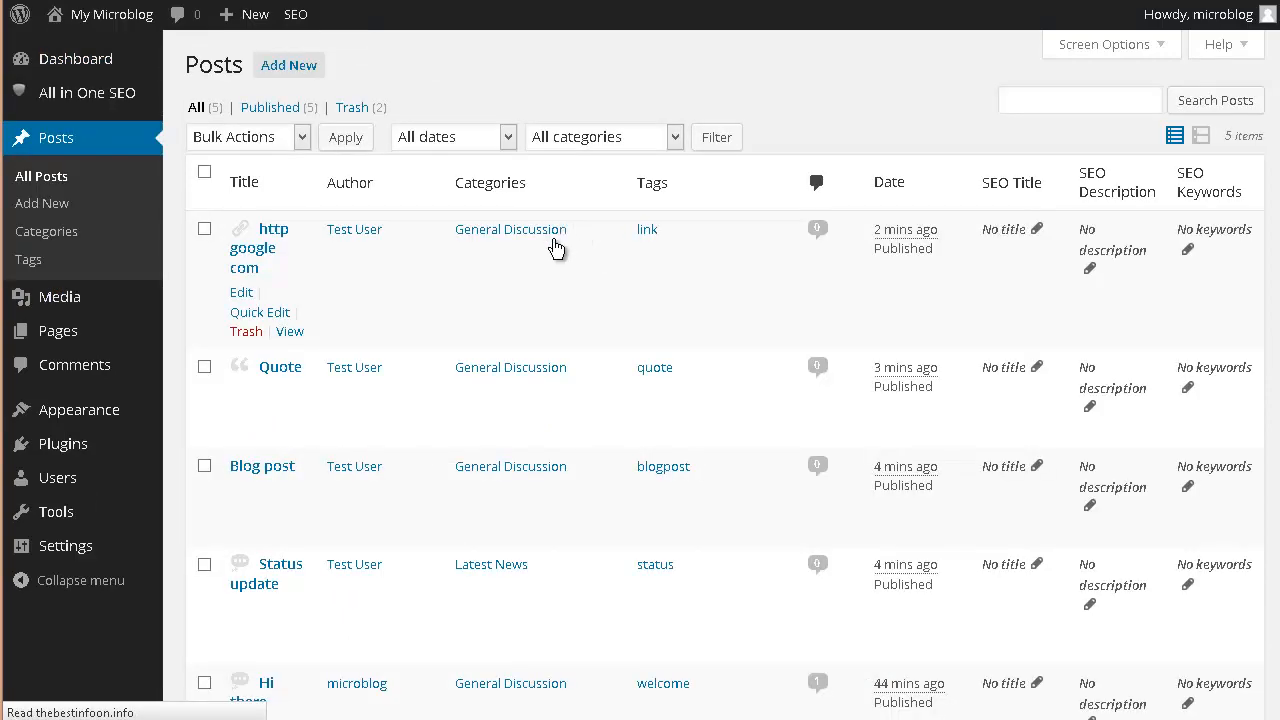
scroll(465, 322, down, 2)
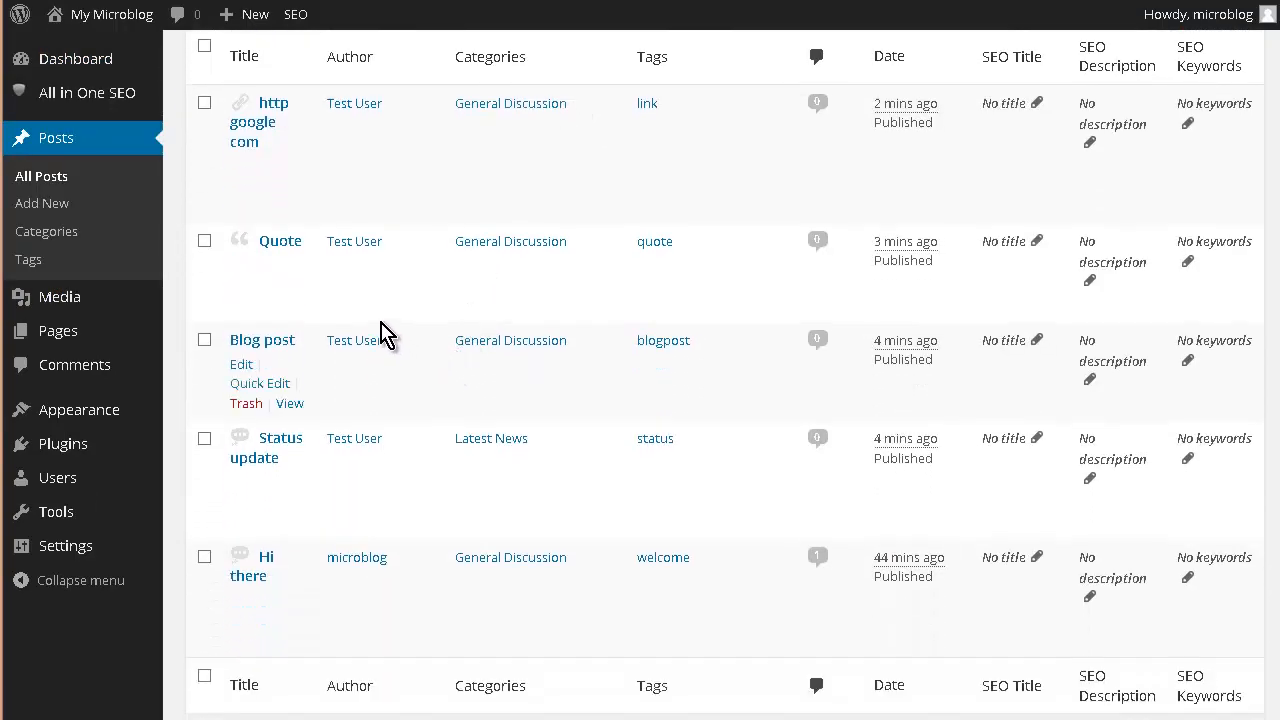
scroll(388, 335, down, 2)
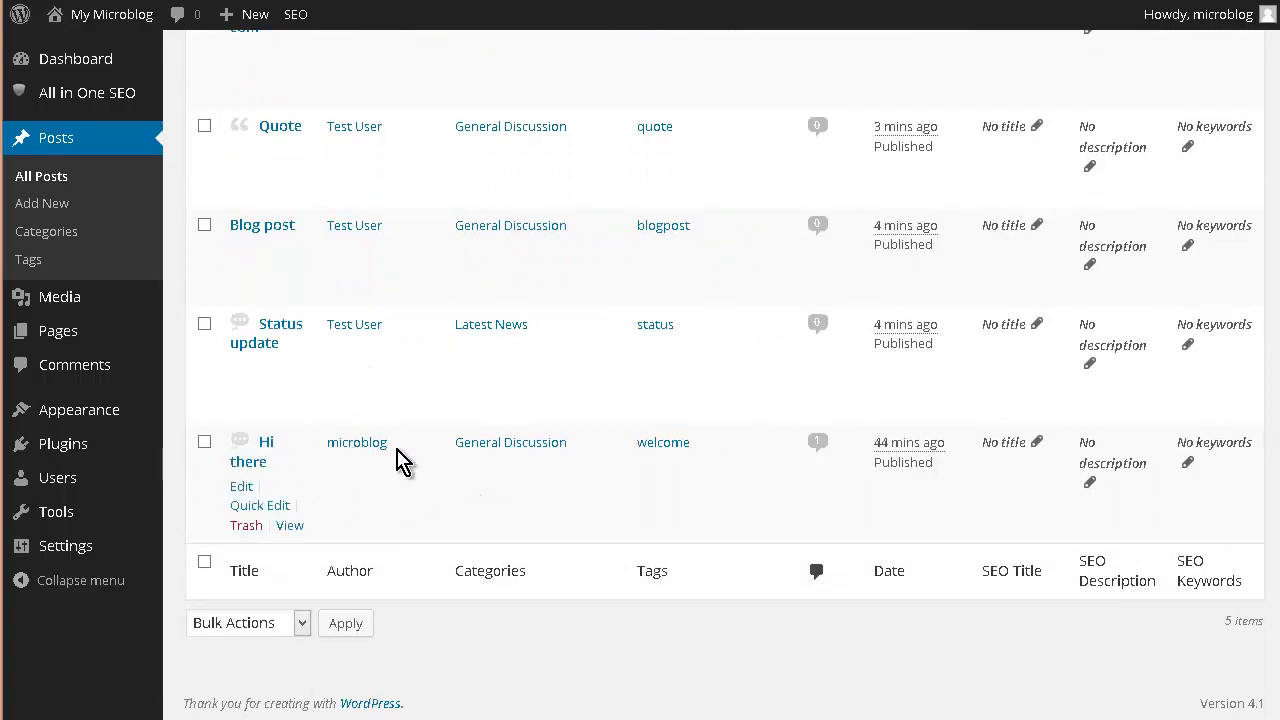
scroll(410, 470, up, 2)
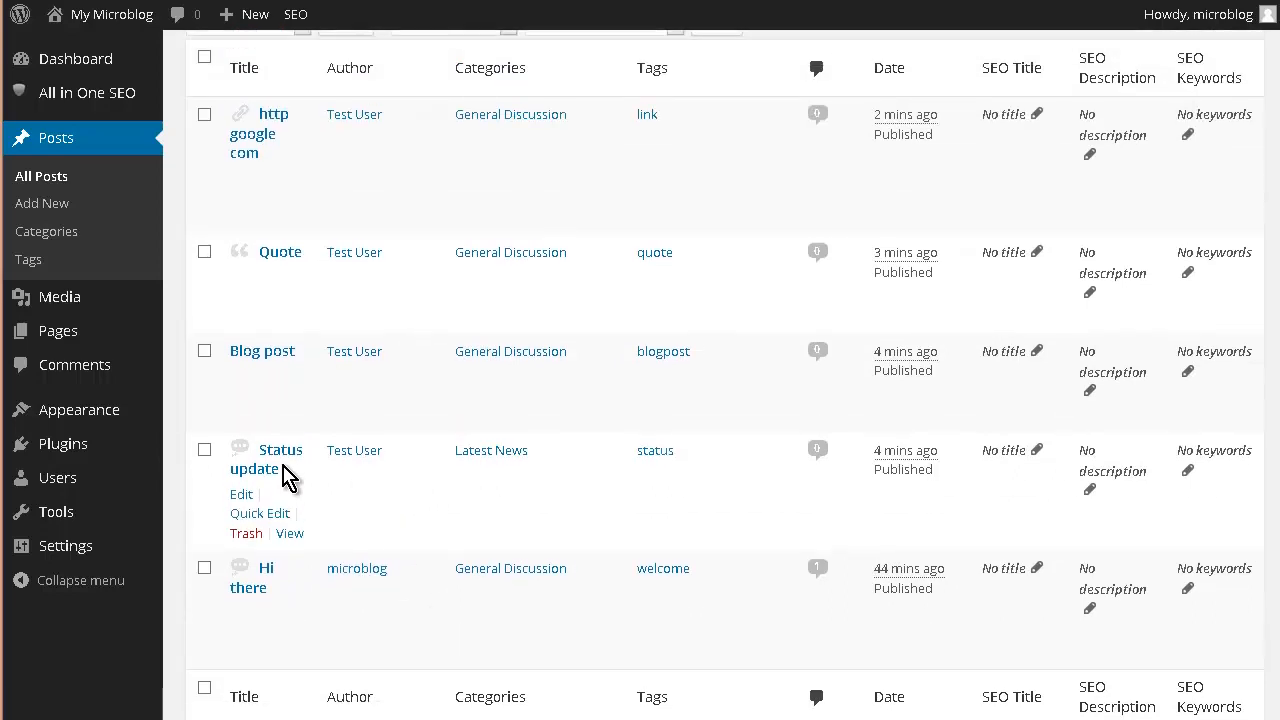
scroll(288, 468, up, 2)
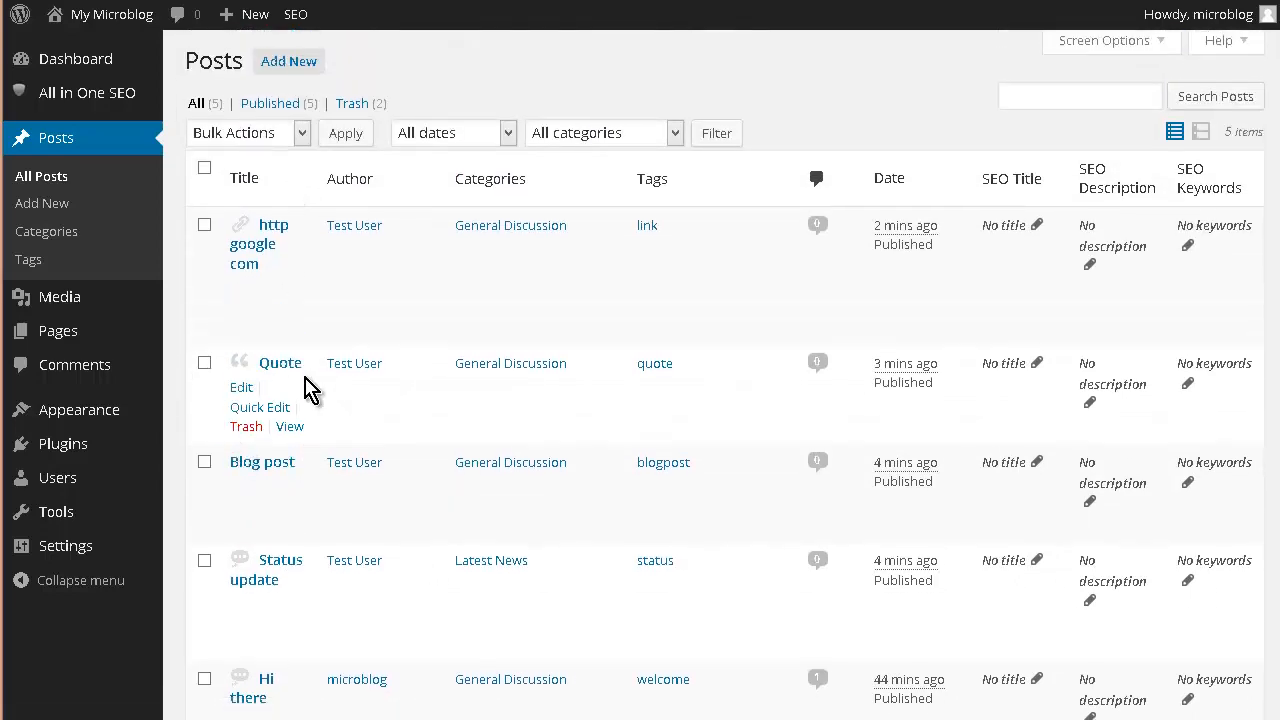
scroll(305, 388, down, 2)
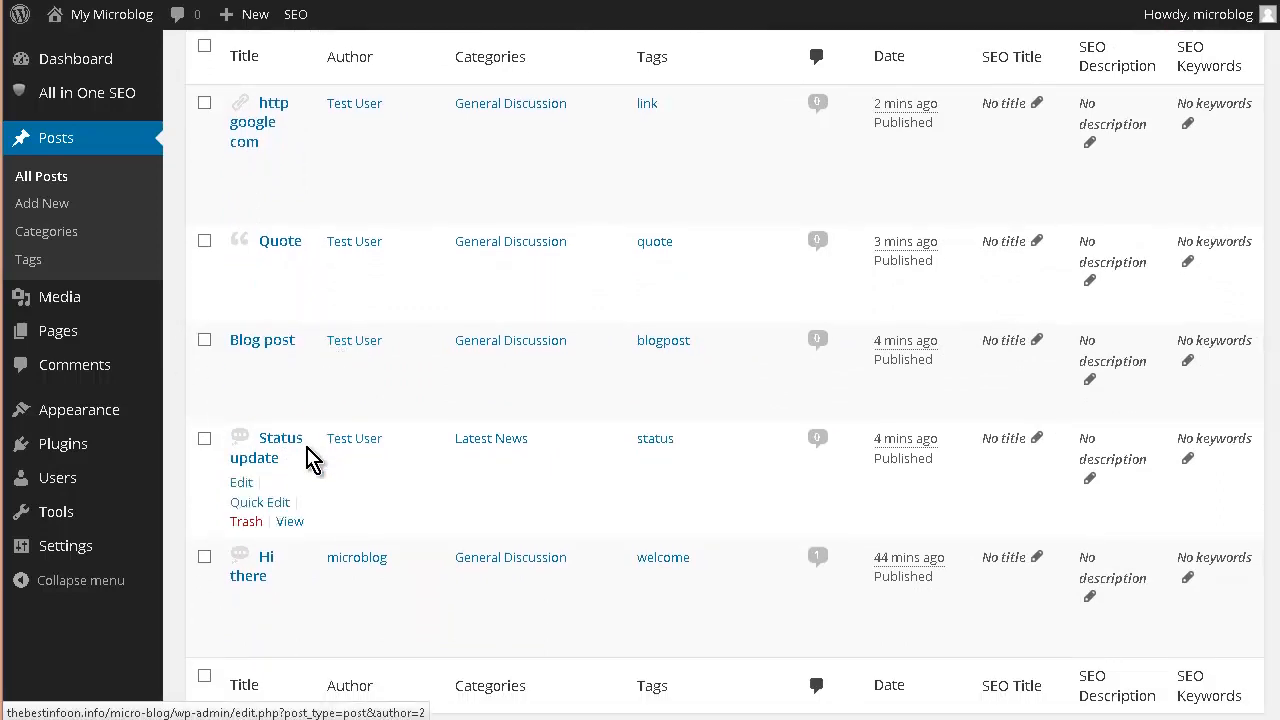
scroll(334, 466, down, 1)
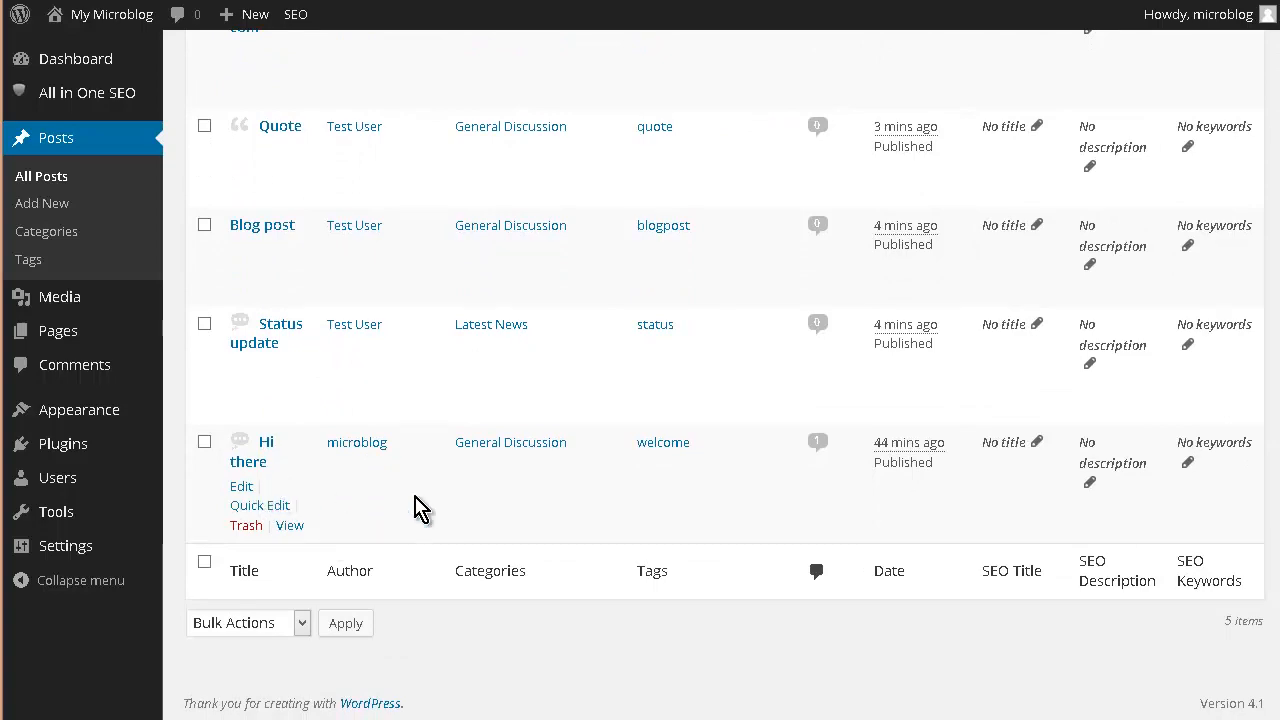
scroll(477, 486, up, 3)
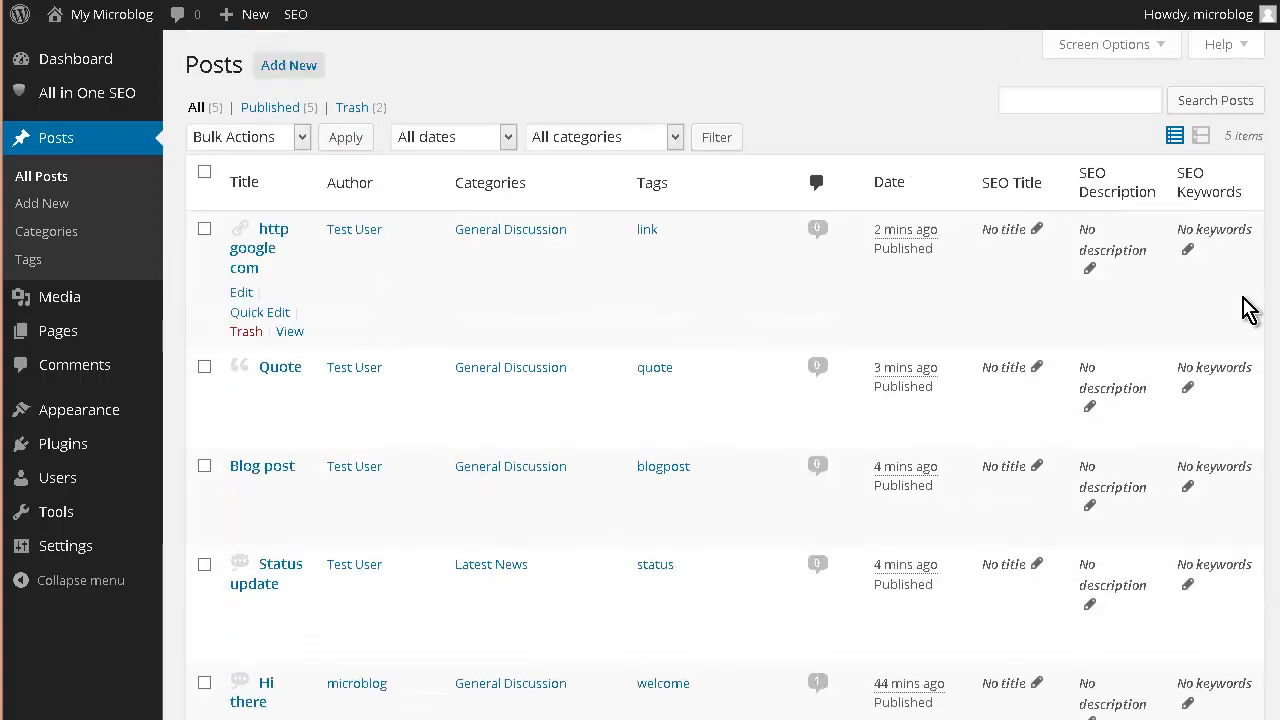